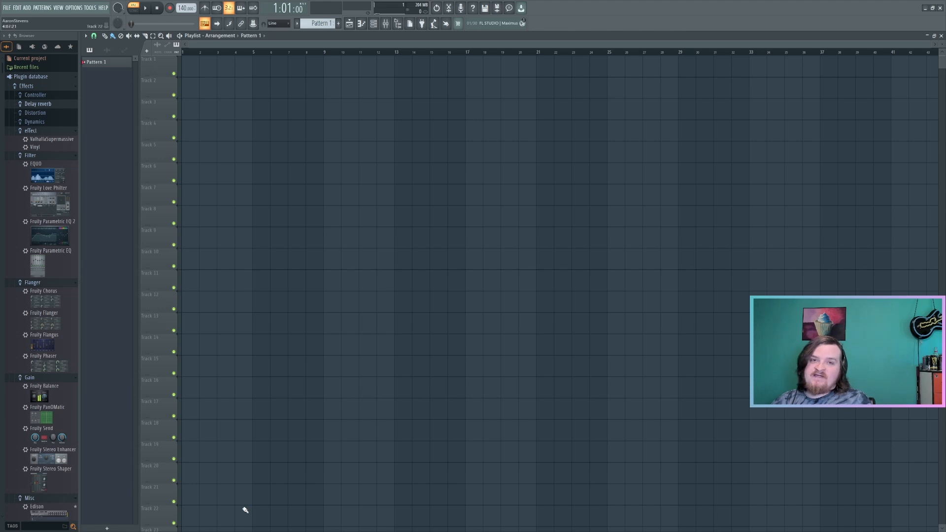
- Load Vital in place of the Sampler channel and shape envelope 1 into a short decay without sustain
click(373, 23)
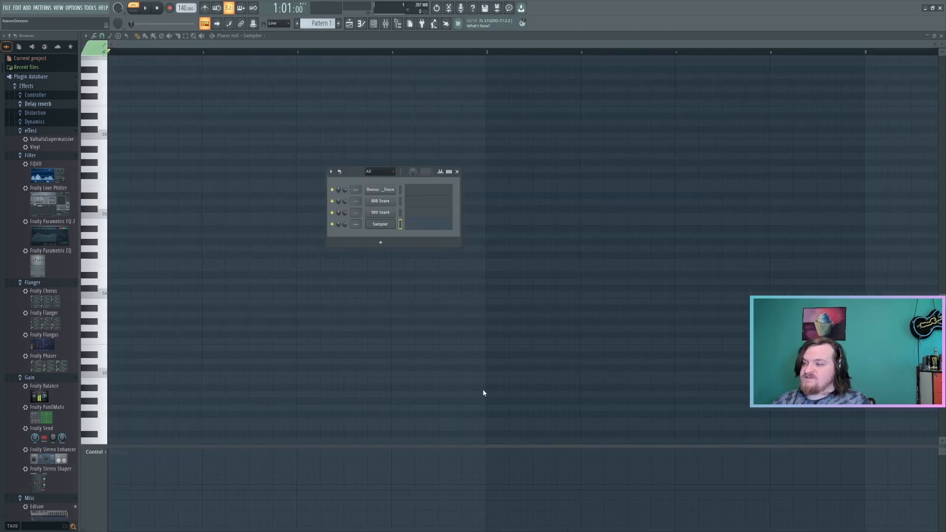
drag(312, 140, 446, 112)
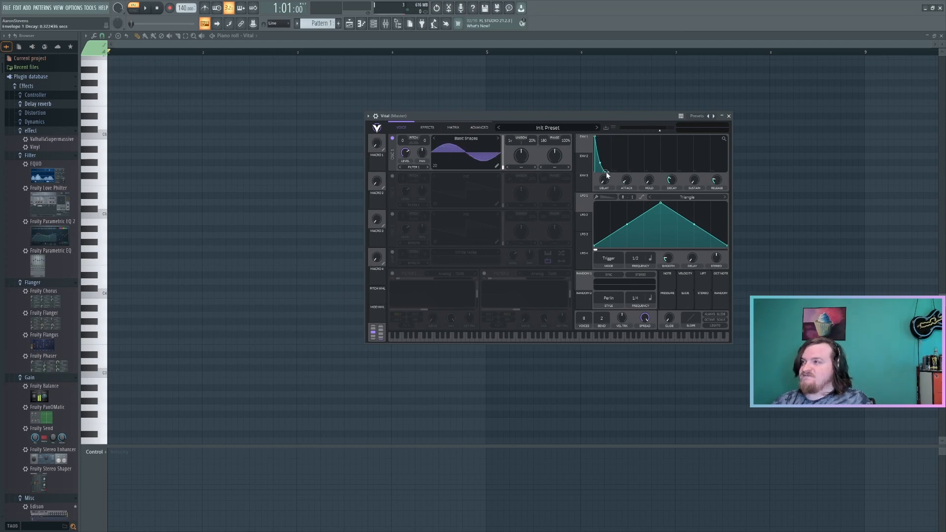
key(Escape)
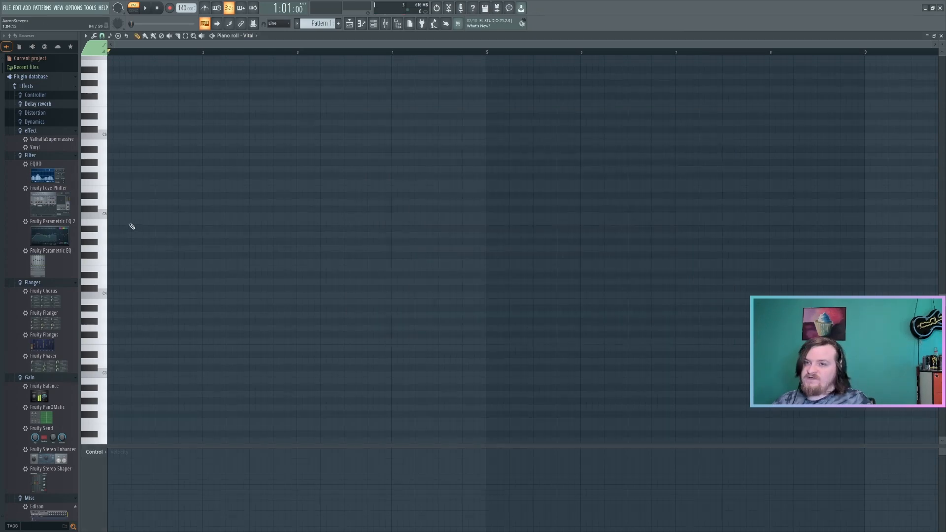
- Place a short C5 note in bar 1 of the piano roll and steepen envelope 1's decay curve
click(105, 215)
click(105, 215)
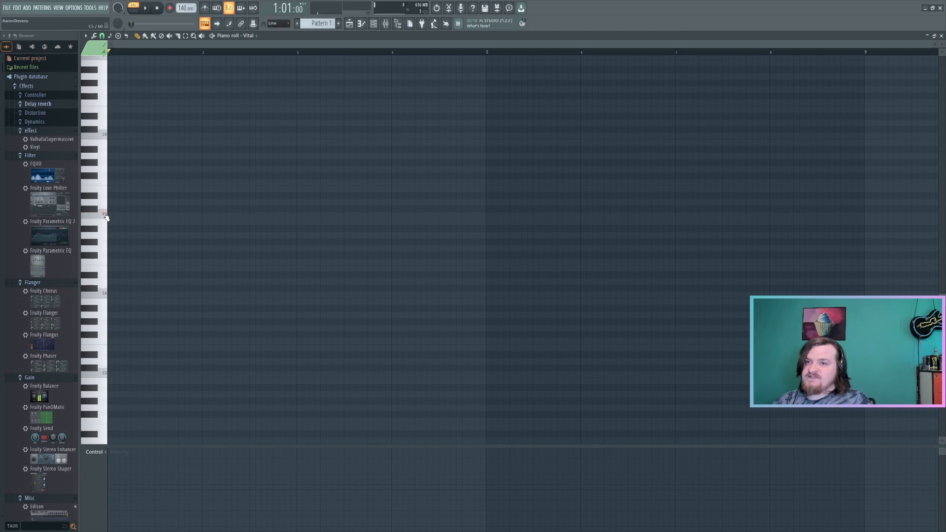
click(160, 216)
drag(599, 168, 601, 171)
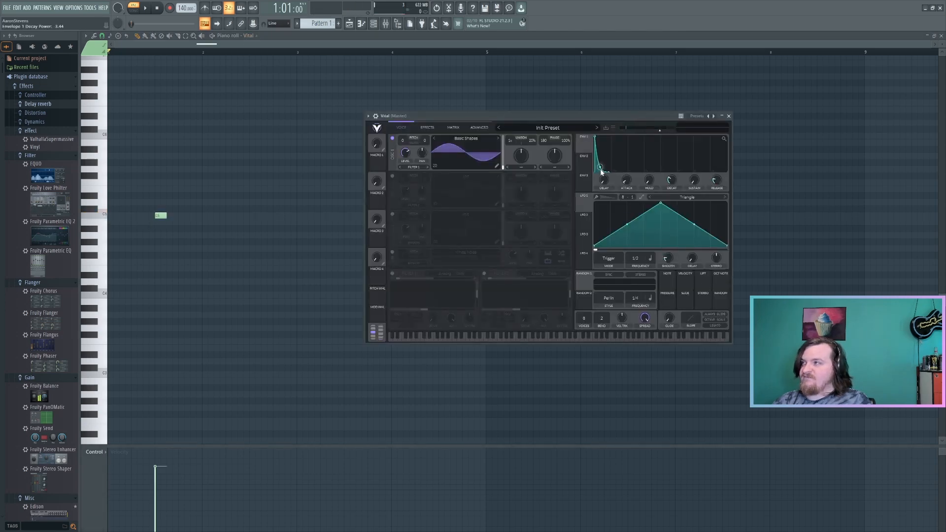
- Play back the C5 note and switch on Vital's white noise sample
click(105, 214)
click(147, 52)
key(space)
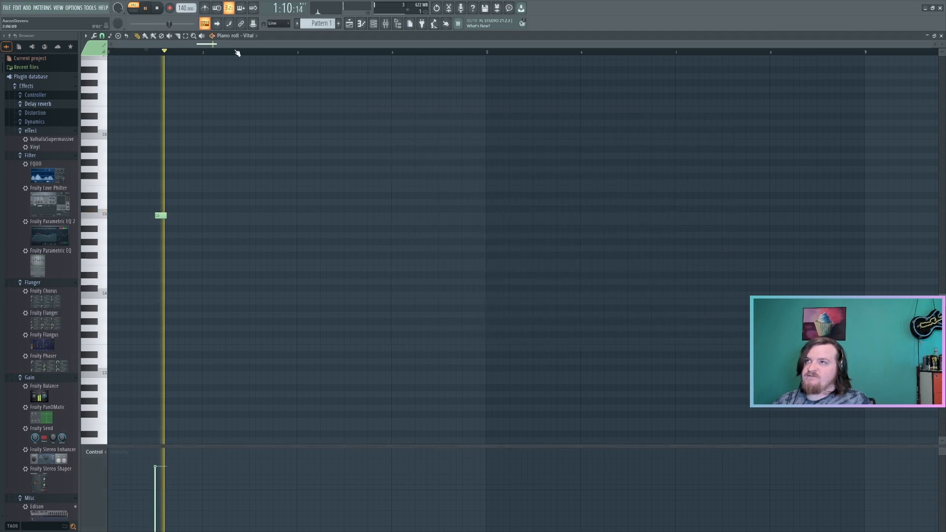
key(space)
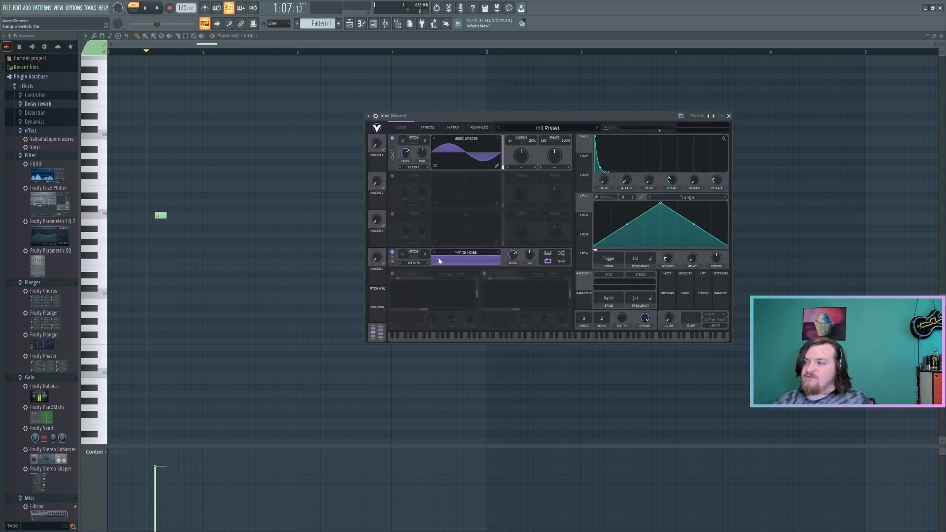
- Turn on Filter 2 and route the white noise sample through it
key(space)
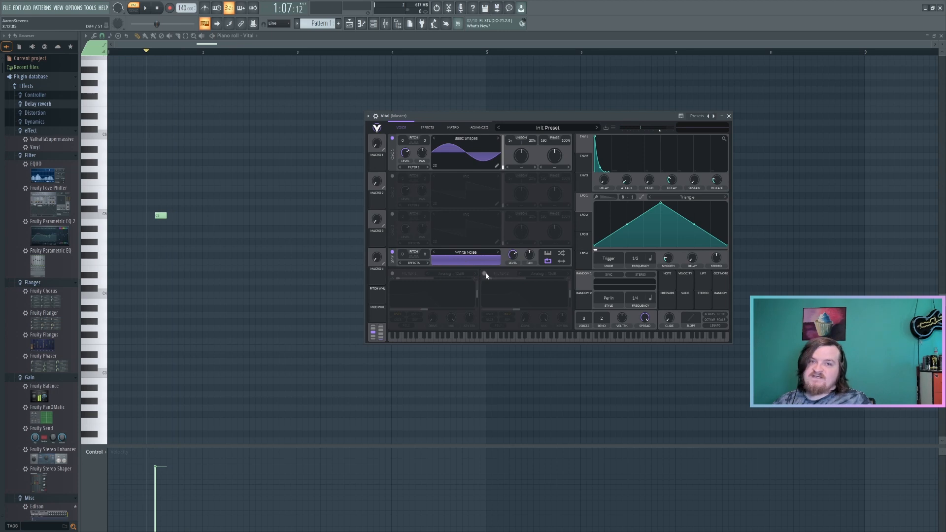
click(484, 274)
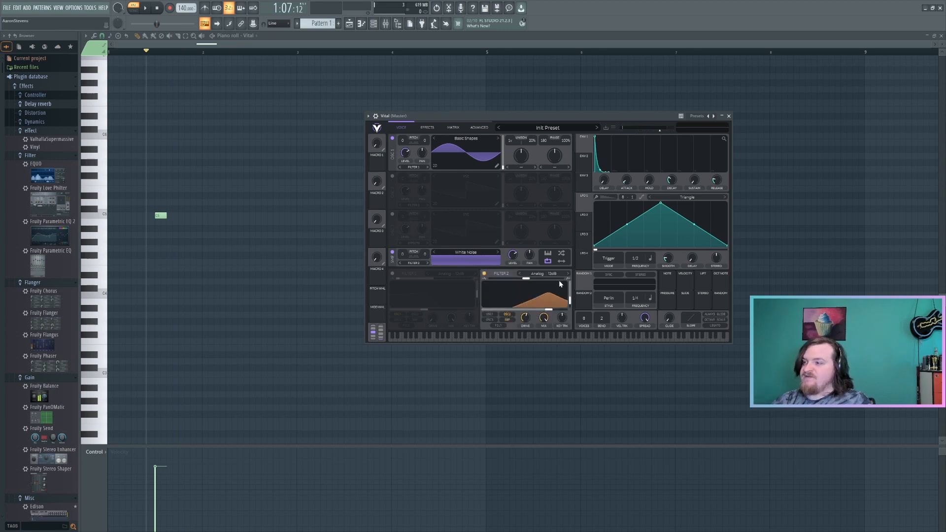
key(space)
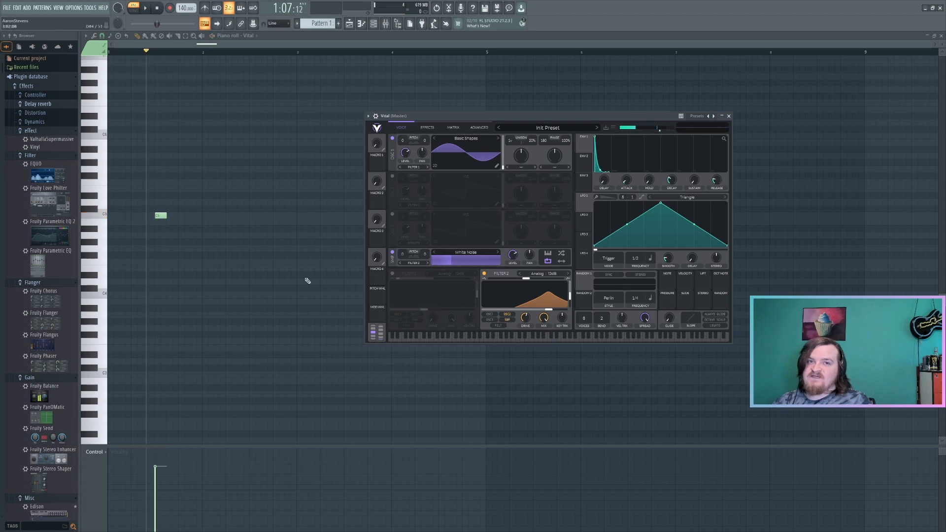
key(space)
- Audition the Vital sound at several pitches above and below C5
click(99, 158)
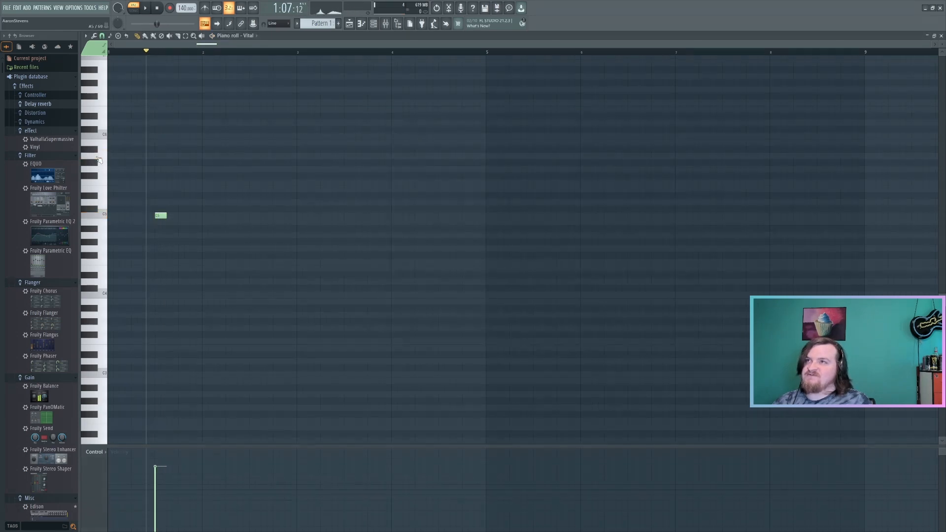
click(104, 223)
click(105, 252)
click(105, 236)
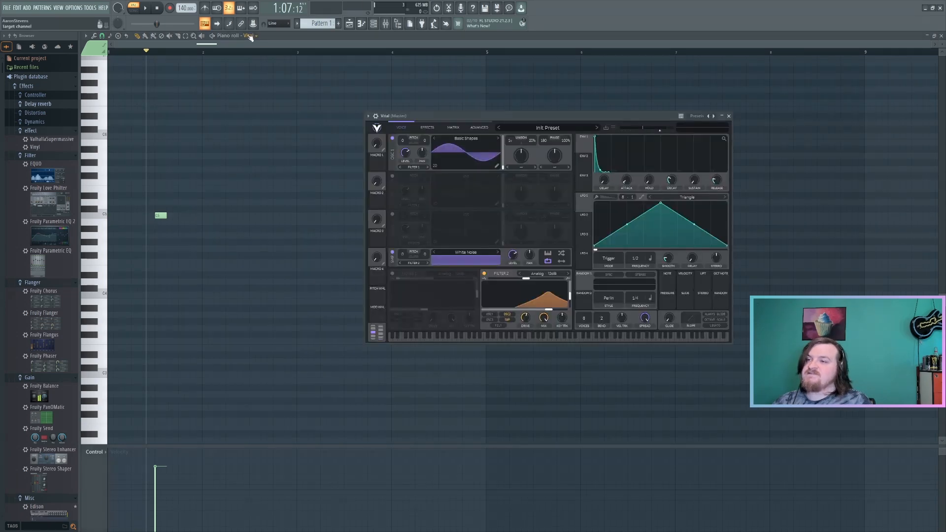
drag(158, 215, 159, 188)
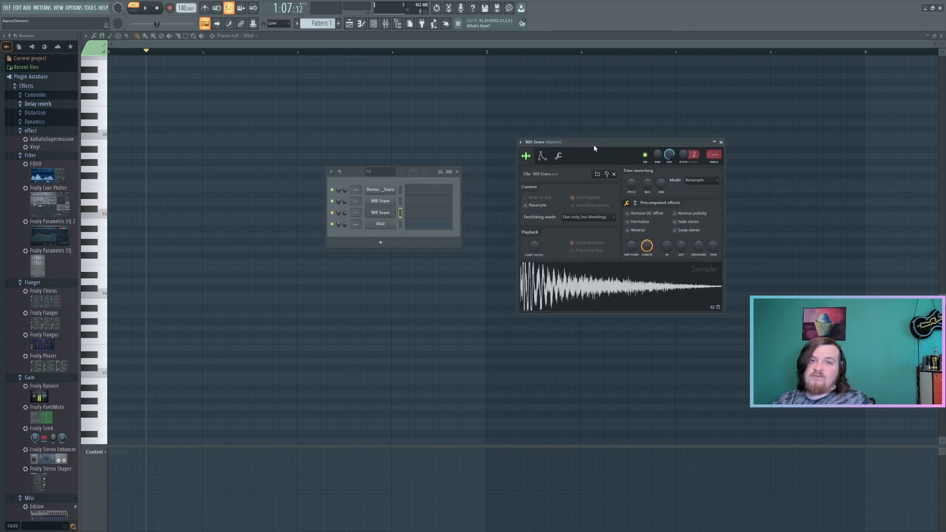
- Compare the 909 Snare and 808 Snare samples by listening to them and examining their waveforms
drag(593, 146, 571, 85)
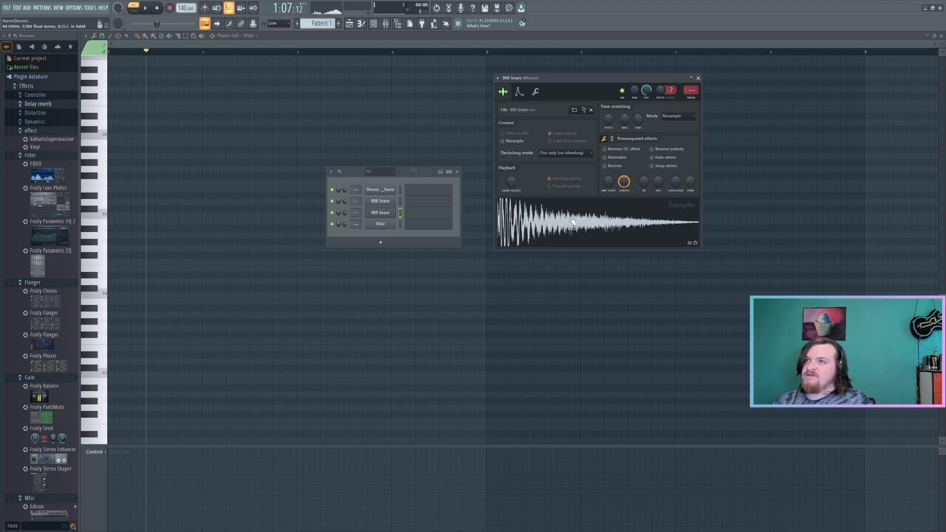
click(380, 201)
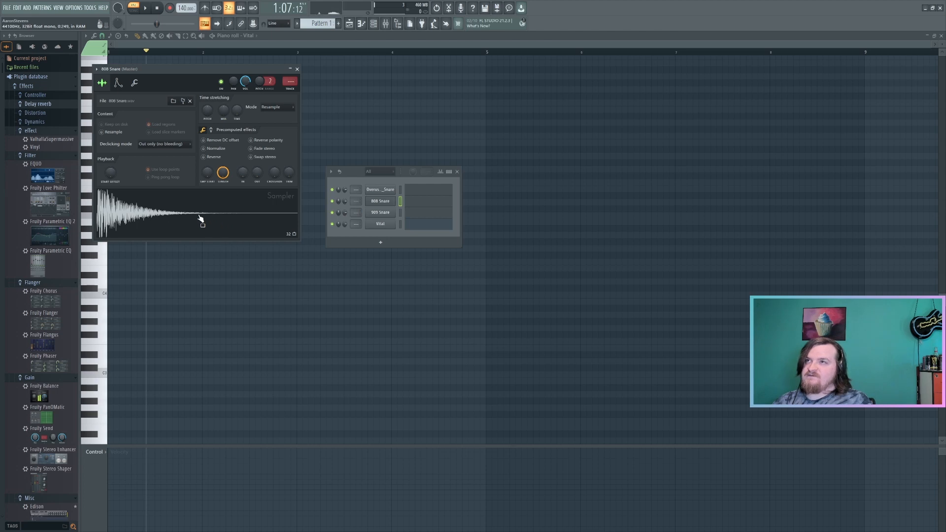
click(385, 217)
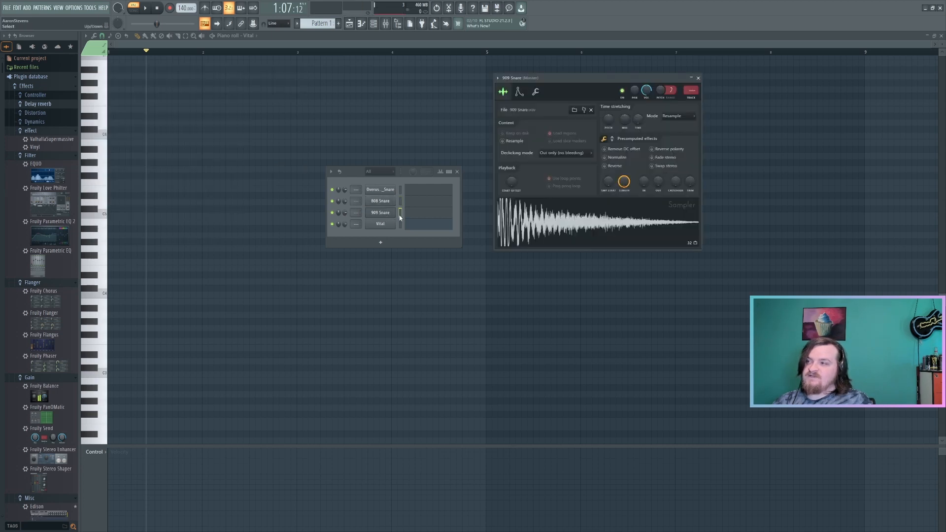
click(582, 224)
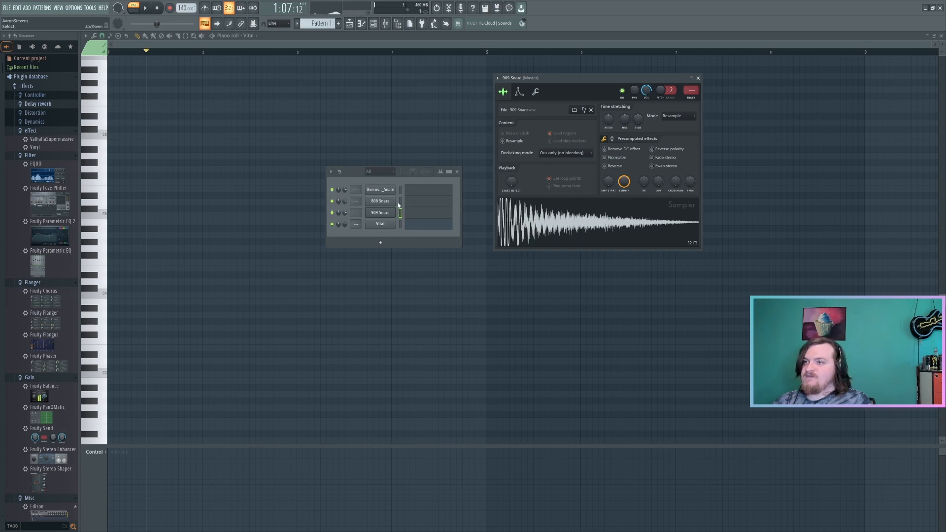
click(380, 201)
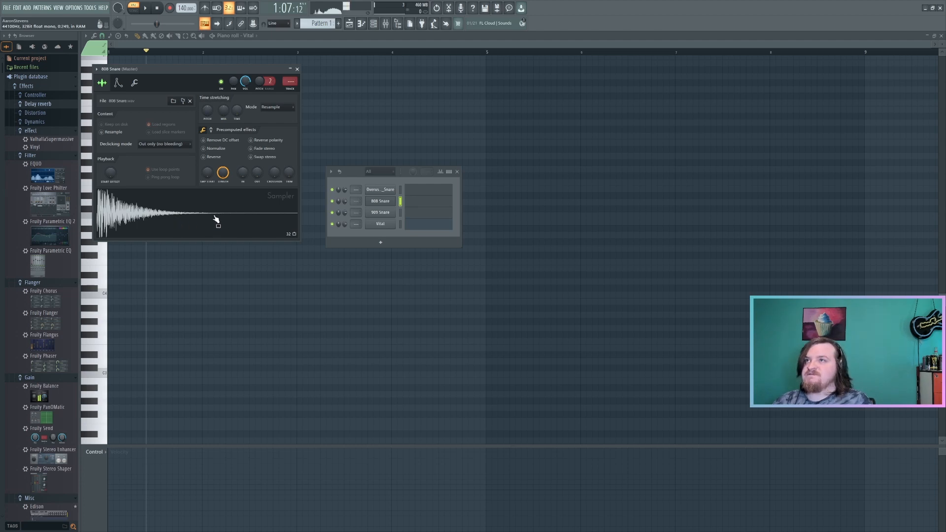
- Play back the Vital note from a playback position just before it
click(129, 51)
drag(129, 50, 143, 59)
key(space)
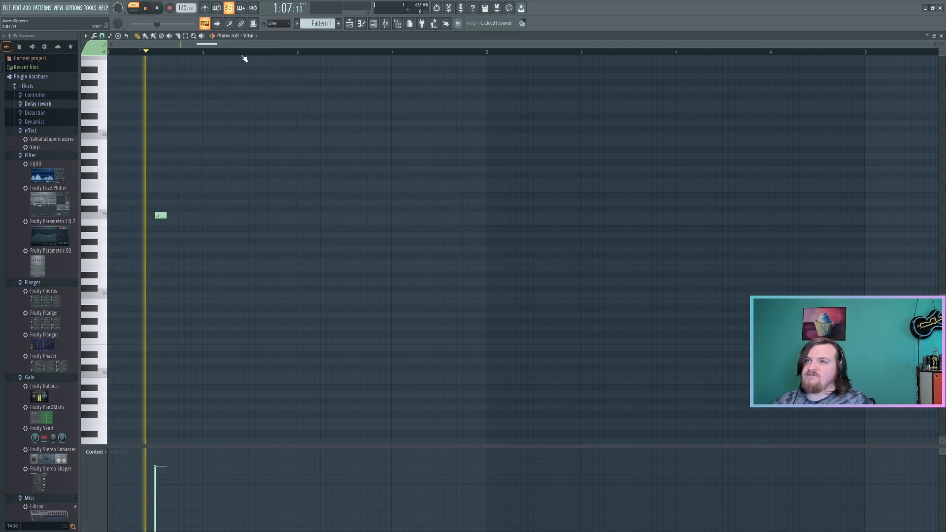
click(253, 24)
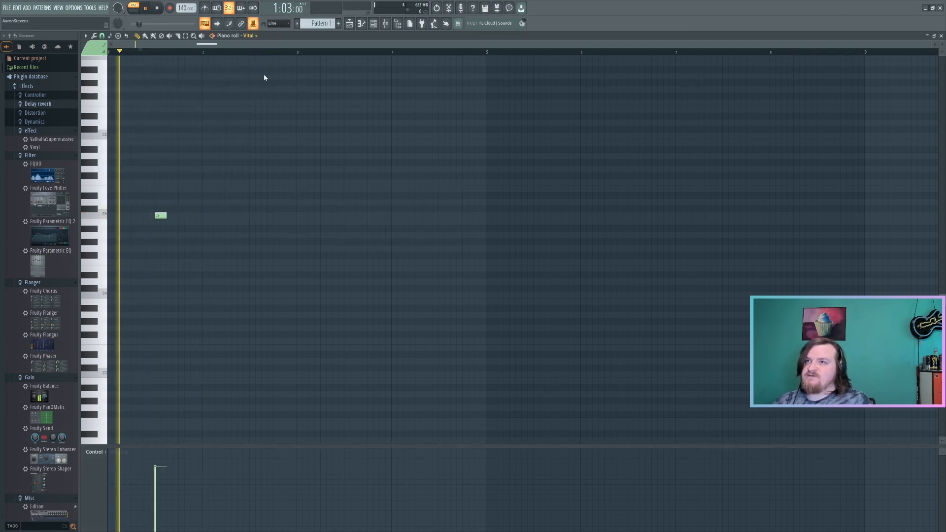
- Add a C5 note for the 909 Snare channel at the start of bar 2 and play the pattern
key(Up)
key(space)
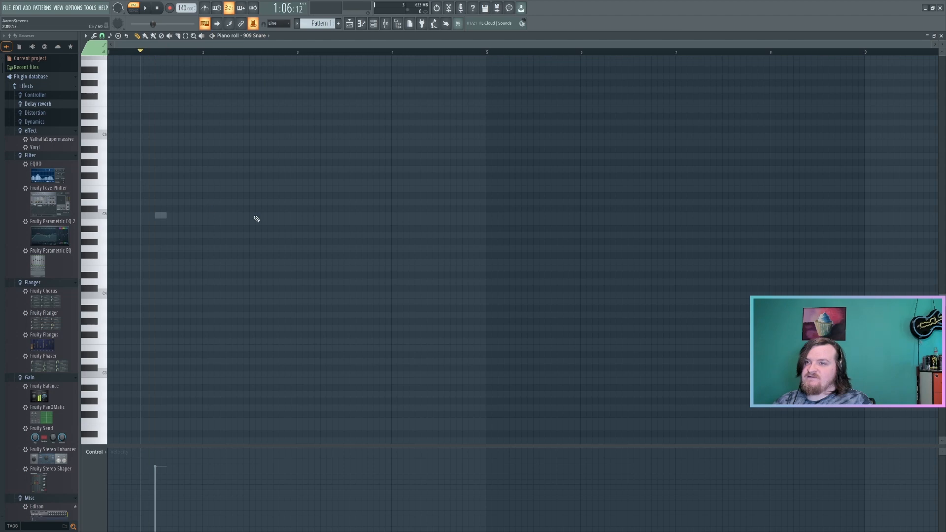
drag(257, 218, 220, 216)
key(space)
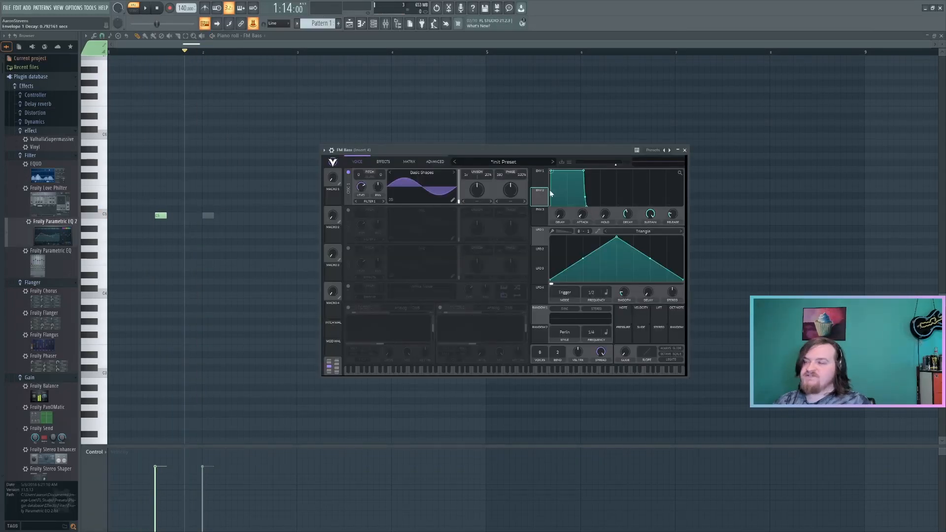
- Turn on the white noise sample, assigning envelope 2 to oscillator 1's level and envelope 3 to the noise level
drag(541, 198, 354, 236)
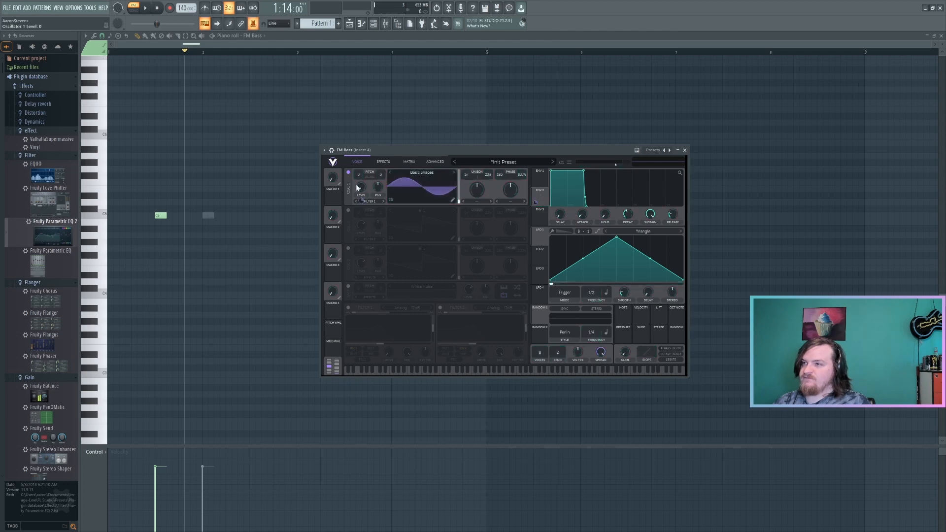
click(347, 286)
drag(540, 210, 468, 290)
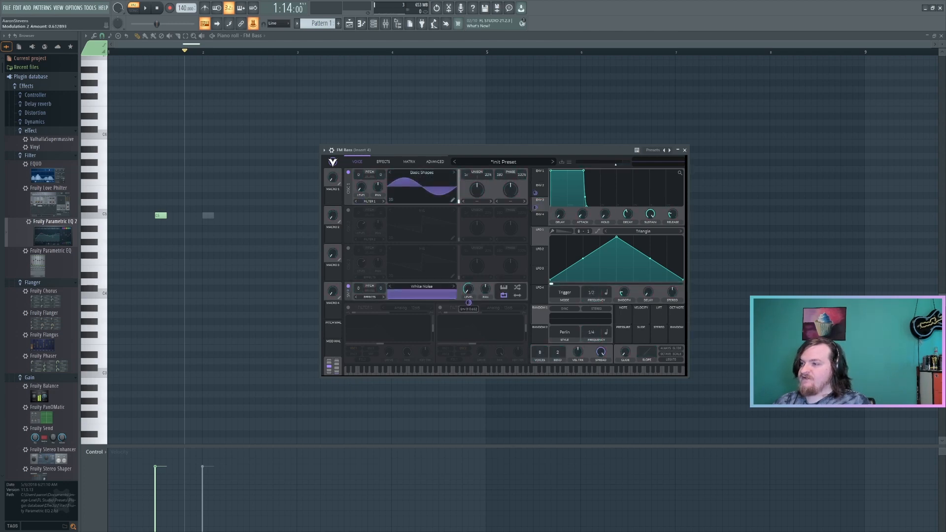
- Shape envelope 3 into a short decay without sustain and turn on Filter 2
click(540, 203)
drag(581, 178, 567, 214)
click(440, 308)
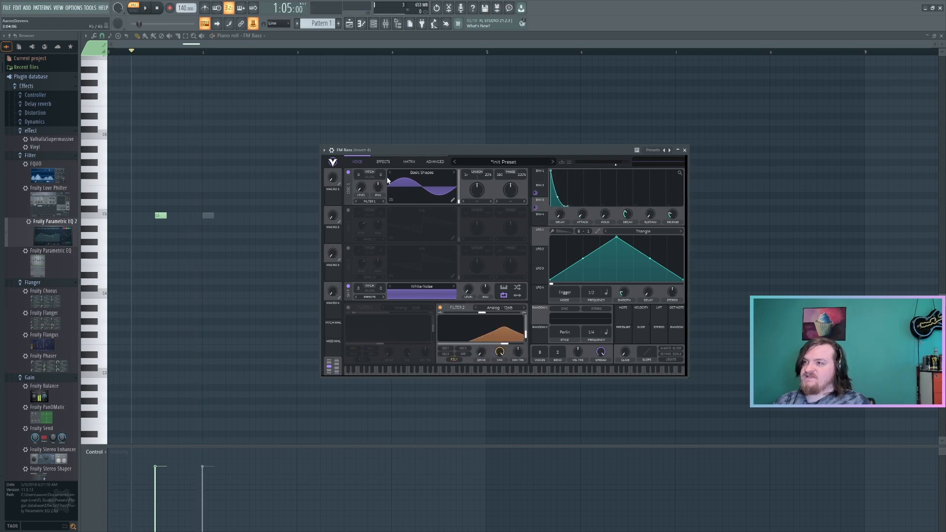
- Lower oscillator 1's pitch and play the pattern to compare the synth sound with the 909 Snare
drag(357, 176, 359, 205)
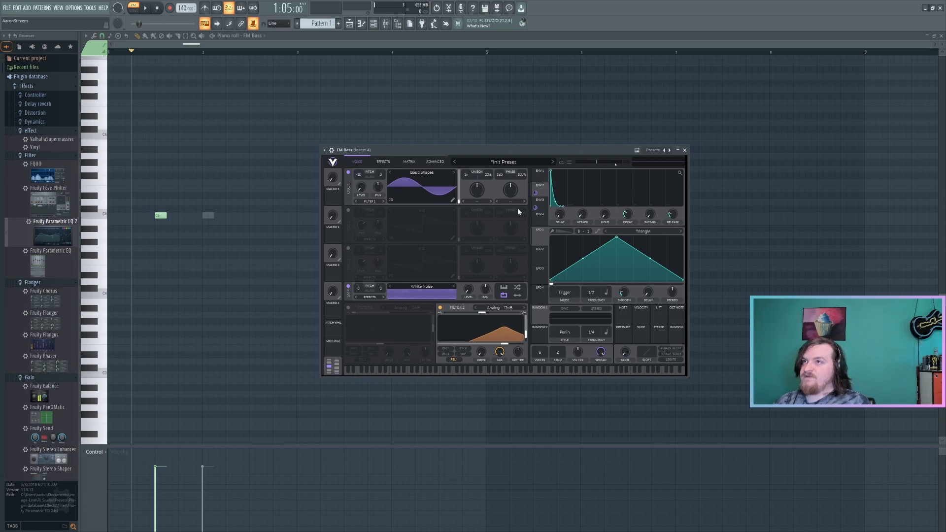
key(space)
key(space)
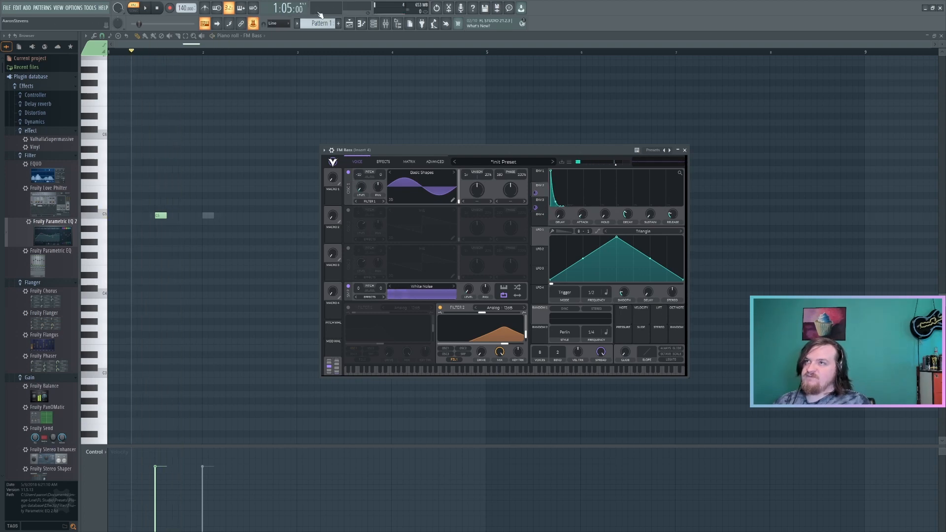
key(space)
key(Escape)
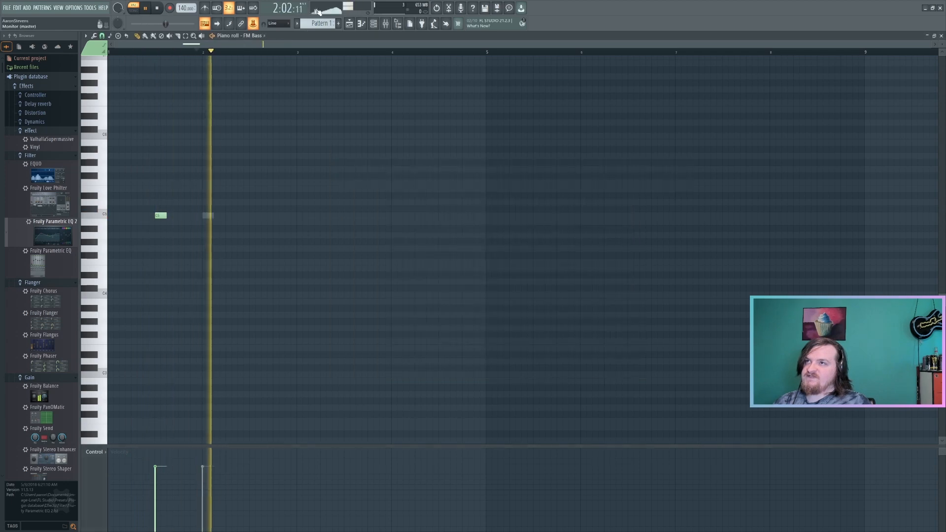
key(space)
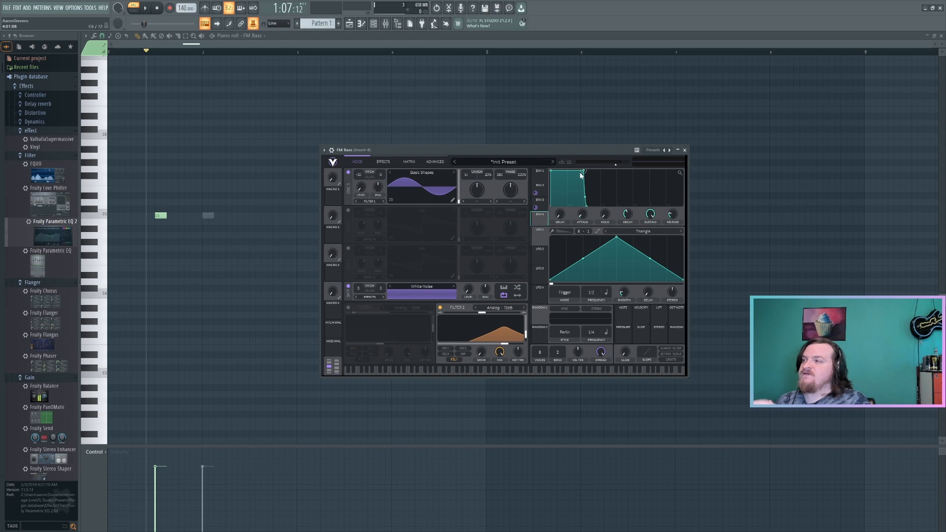
- Shape envelope 4 into a short decay and assign it to oscillator 1's pitch with an amount of about 0.052
drag(582, 175, 361, 186)
right_click(361, 185)
click(445, 209)
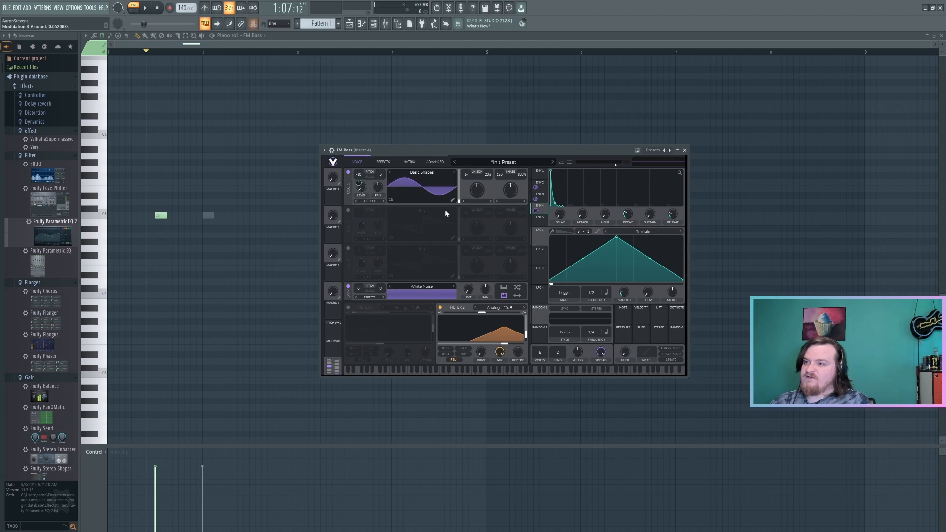
key(space)
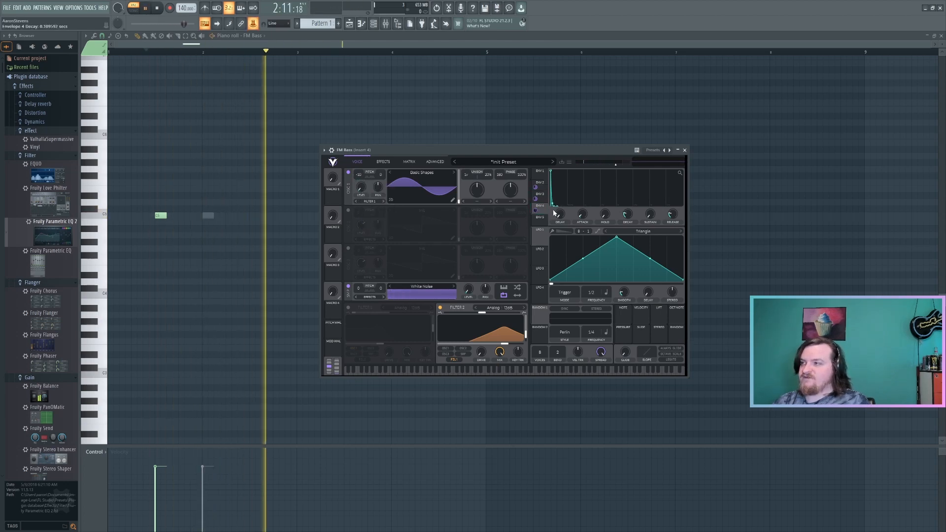
key(space)
- Turn on oscillator 2, assign envelope 4 to its pitch, and play back the sound
click(349, 210)
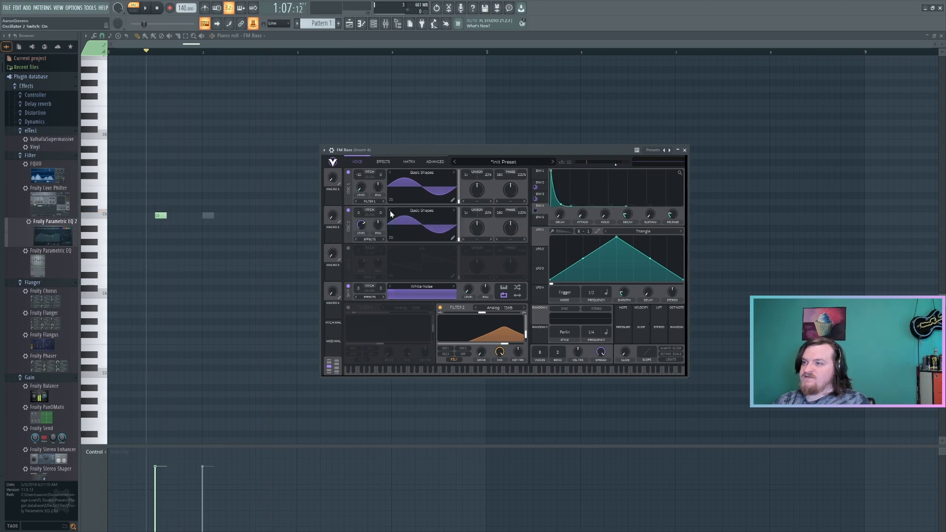
drag(537, 211, 359, 221)
right_click(359, 222)
click(376, 264)
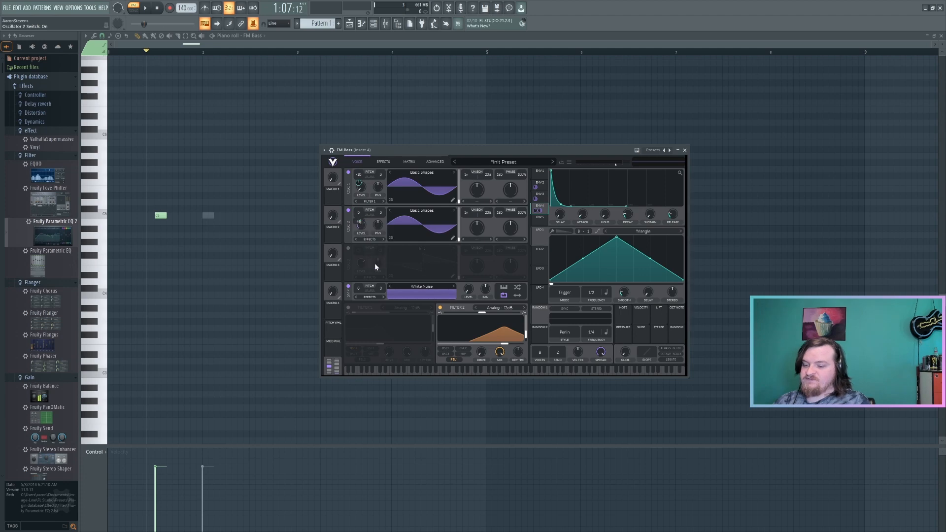
key(Return)
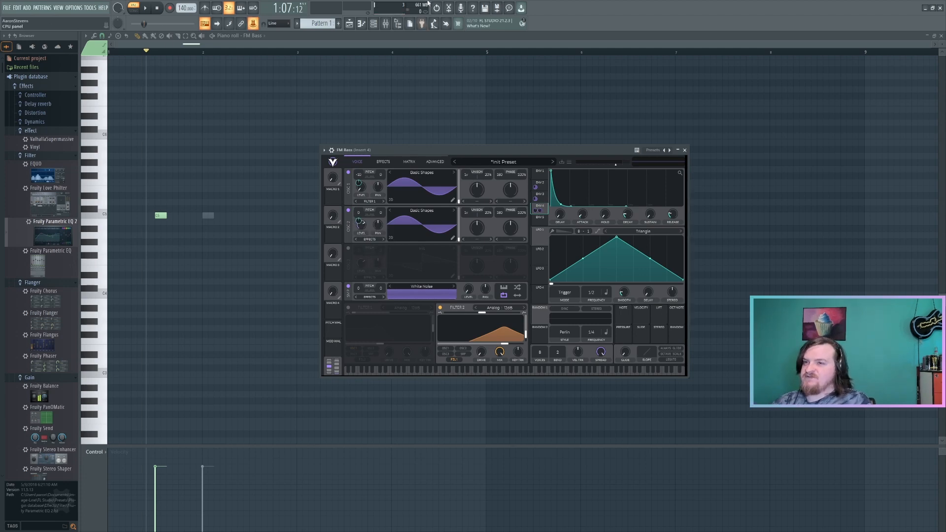
key(space)
key(space)
- Assign envelope 5 with a short decay to oscillator 2's level, and turn on Filter 1 with a raised cutoff
click(540, 217)
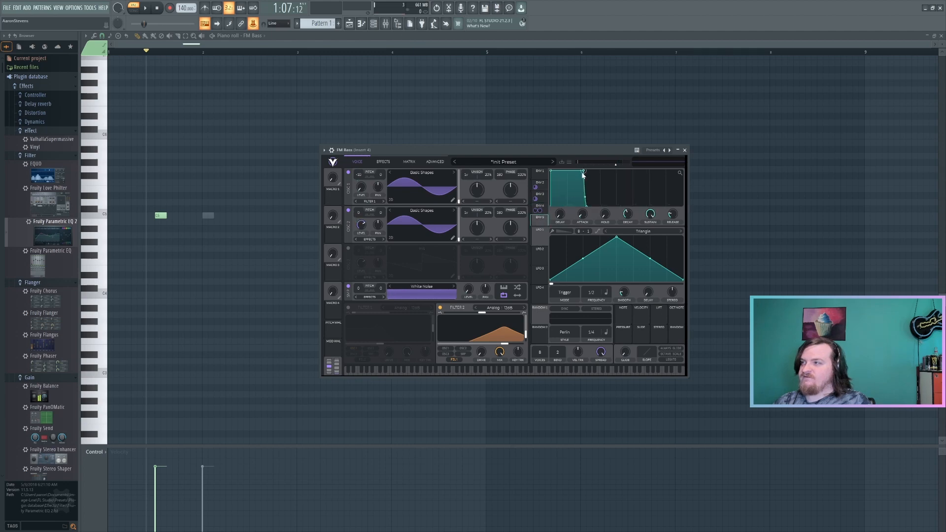
drag(583, 175, 361, 225)
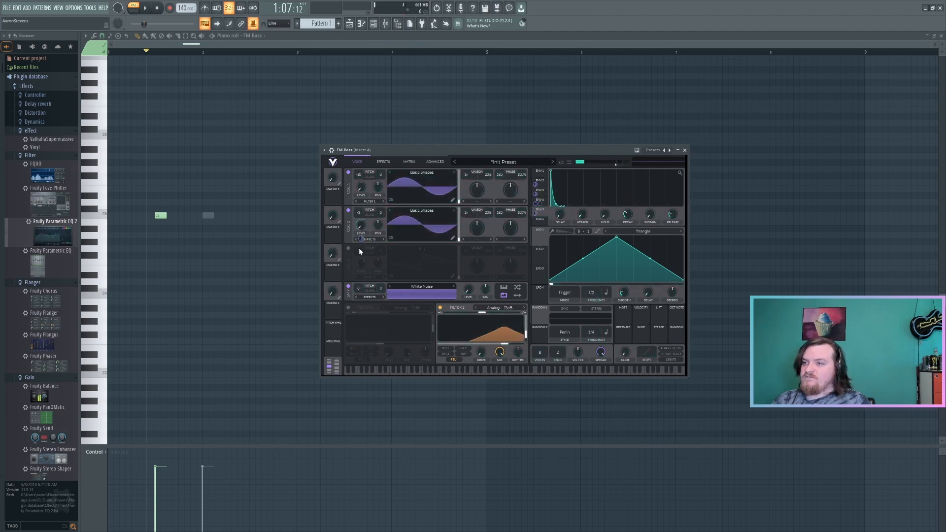
click(348, 308)
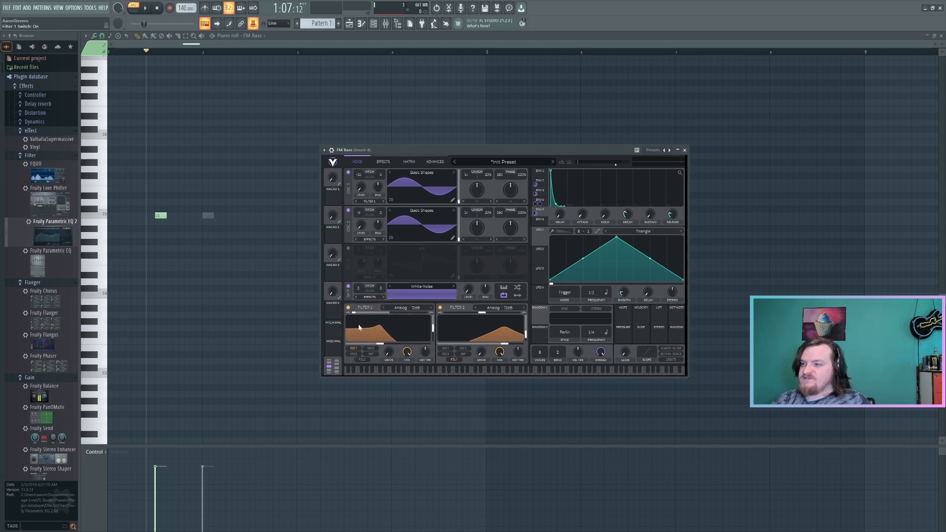
mouse_move(377, 345)
mouse_down()
mouse_move(404, 345)
mouse_move(367, 357)
mouse_up()
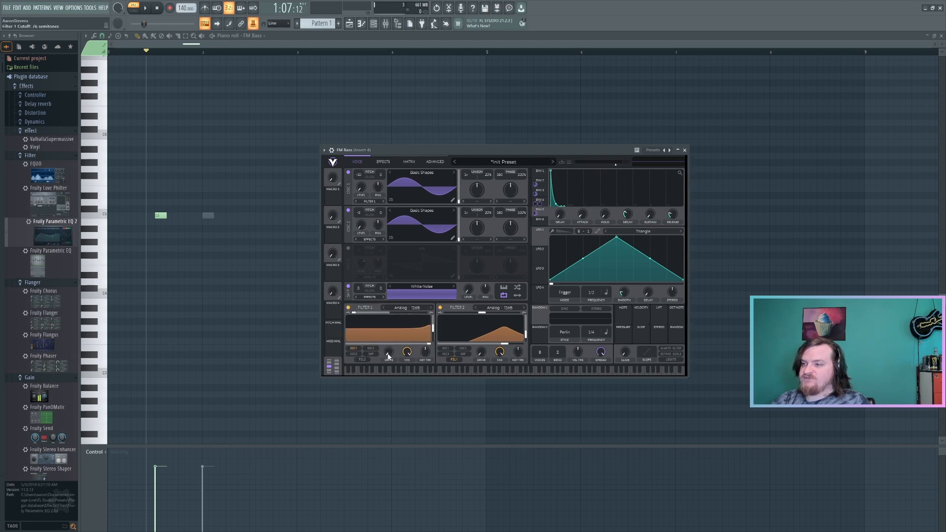
- Play the synth sound and the reference snare separately to compare them
key(space)
key(space)
click(191, 52)
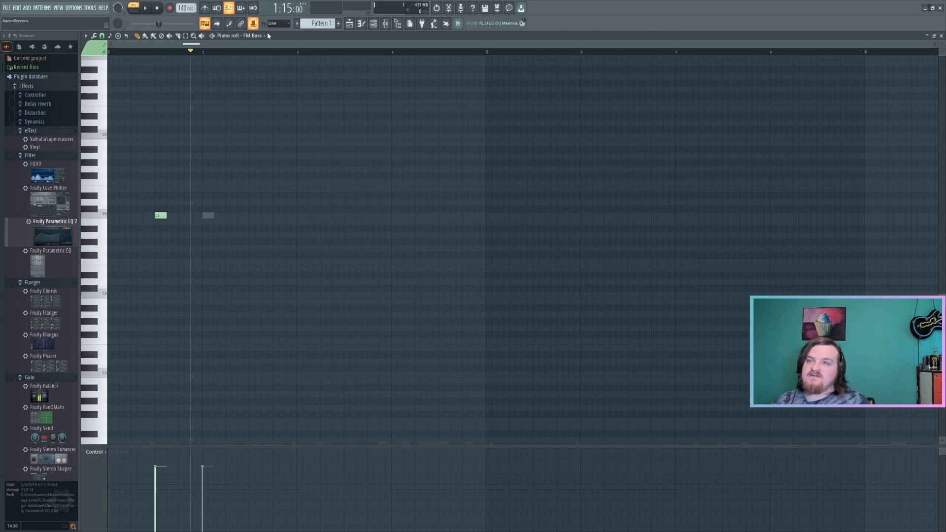
key(space)
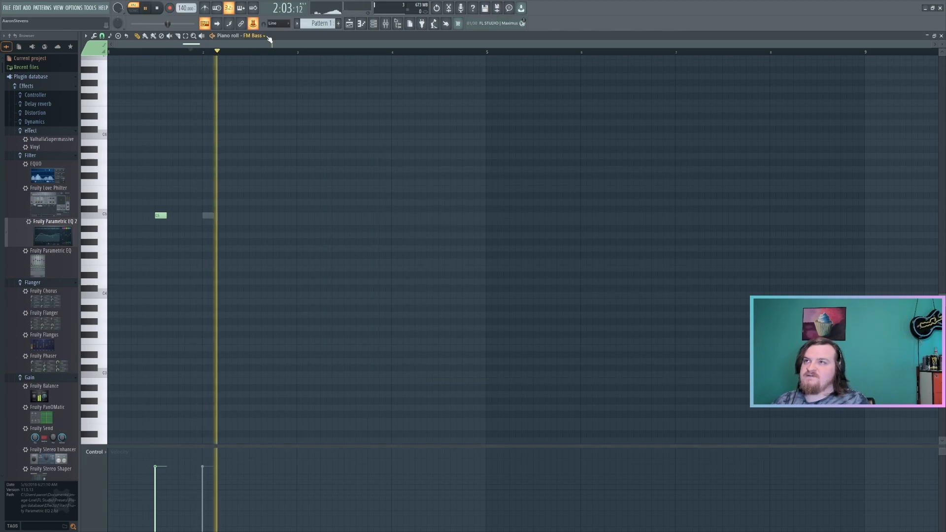
key(space)
click(149, 52)
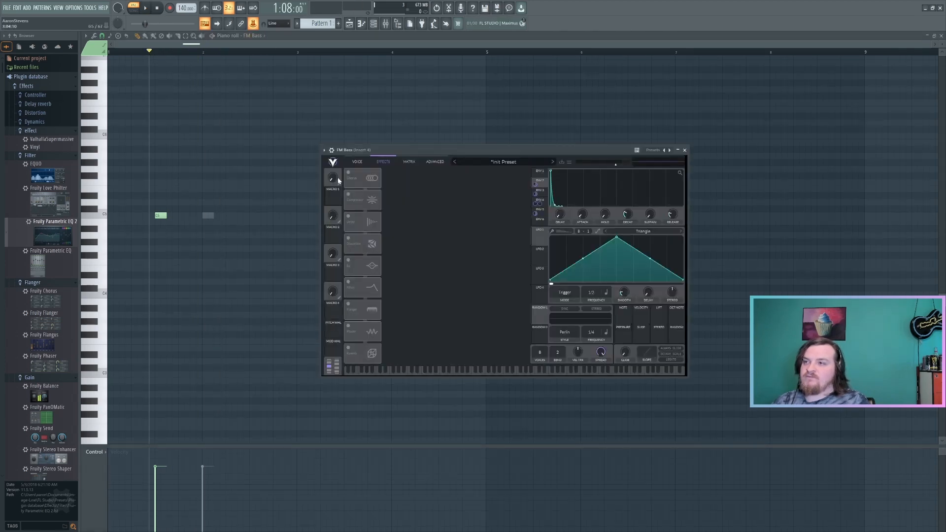
- Turn on the multiband Compressor effect in the synth and play the sound
click(347, 195)
key(space)
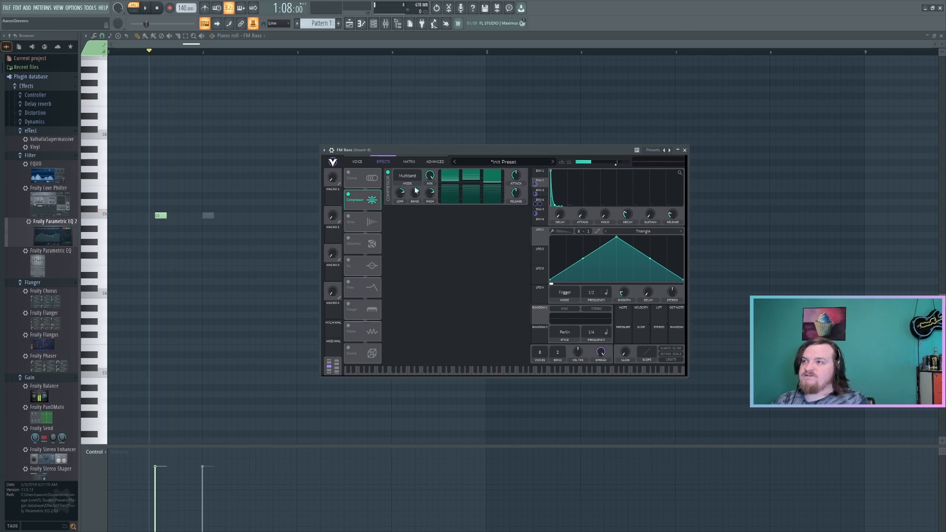
key(space)
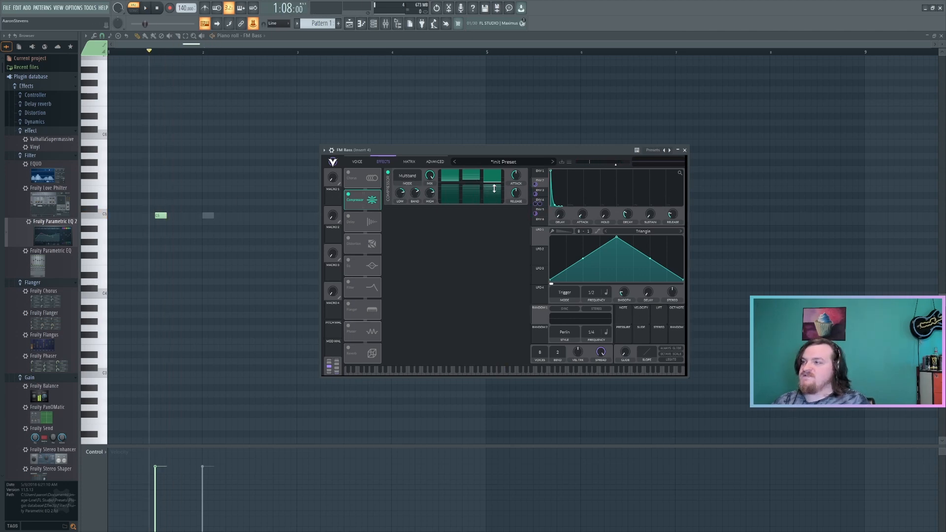
- Try adding the OTT effect from the plugin database to mixer Insert 4
key(F9)
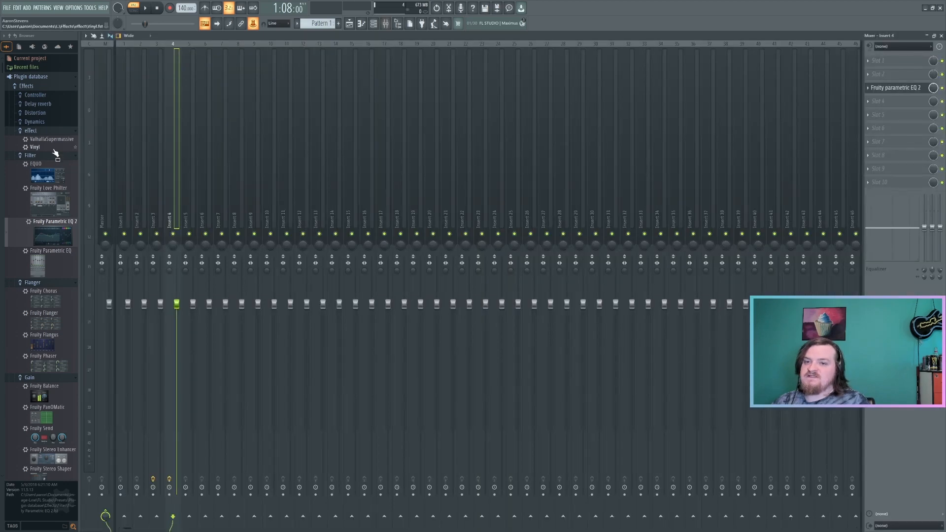
scroll(55, 154, down, 15)
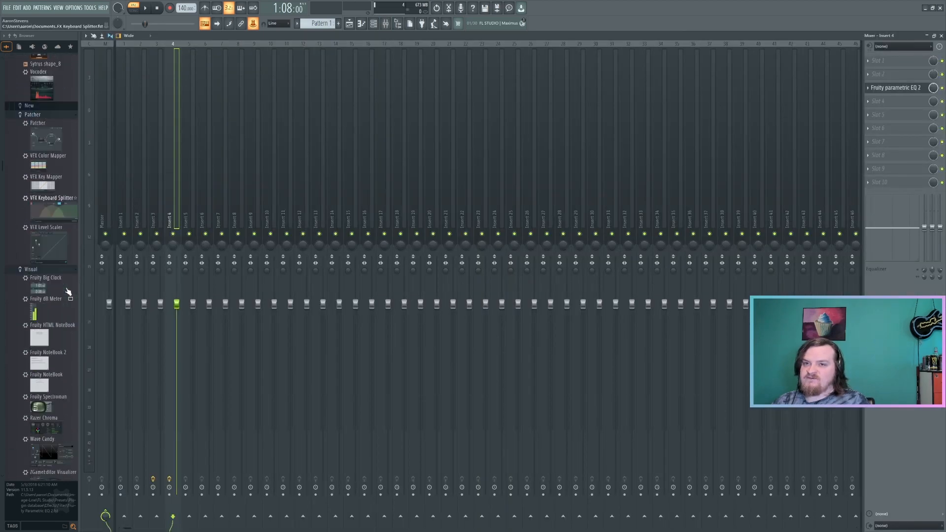
scroll(68, 292, down, 10)
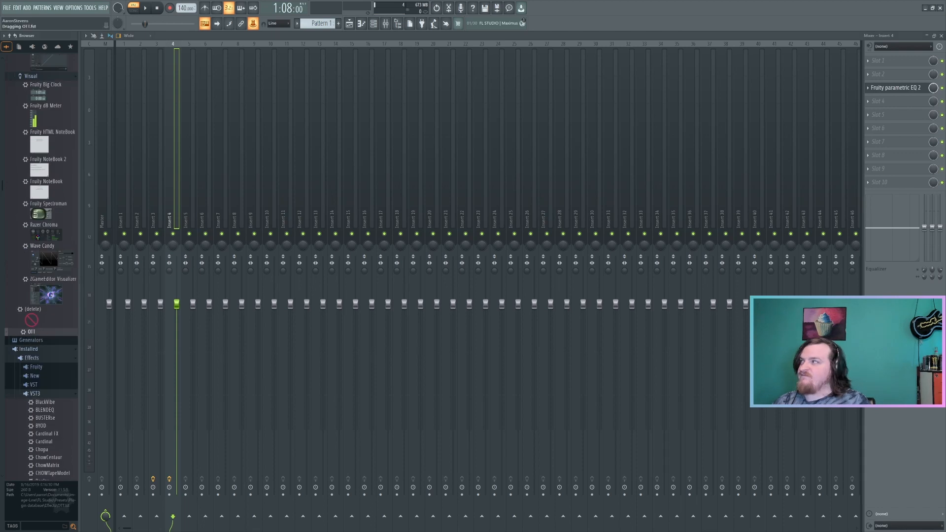
drag(31, 331, 173, 148)
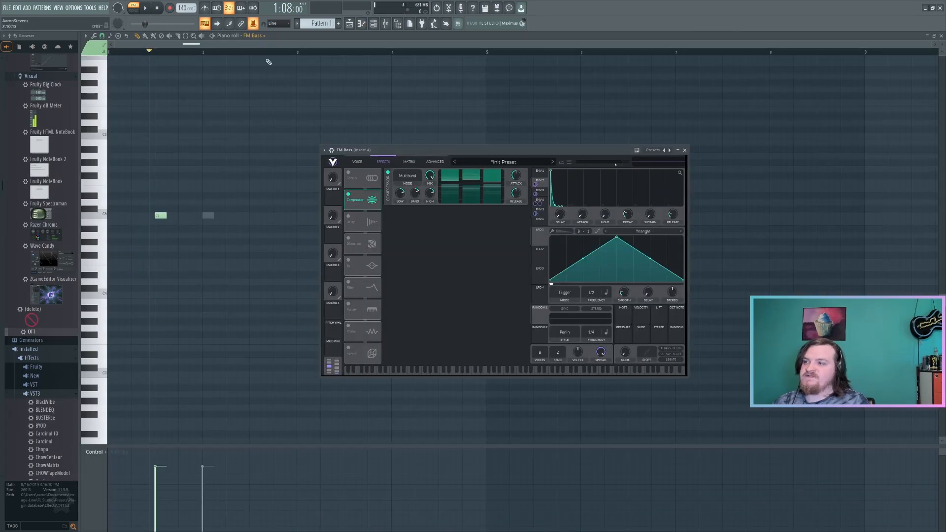
- Enable the synth's EQ with a slight mid-band boost and its Soft Clip Distortion with a drive of about 5.4 dB
drag(430, 144, 386, 96)
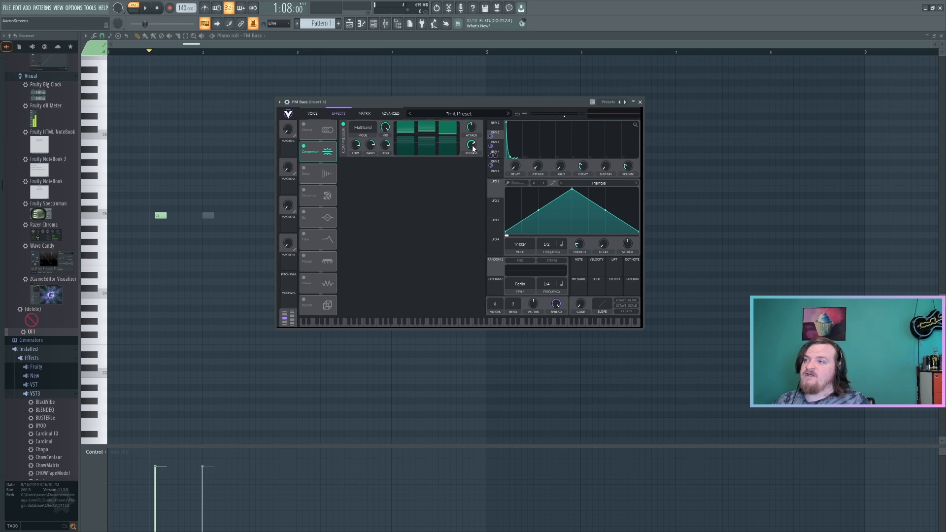
click(304, 213)
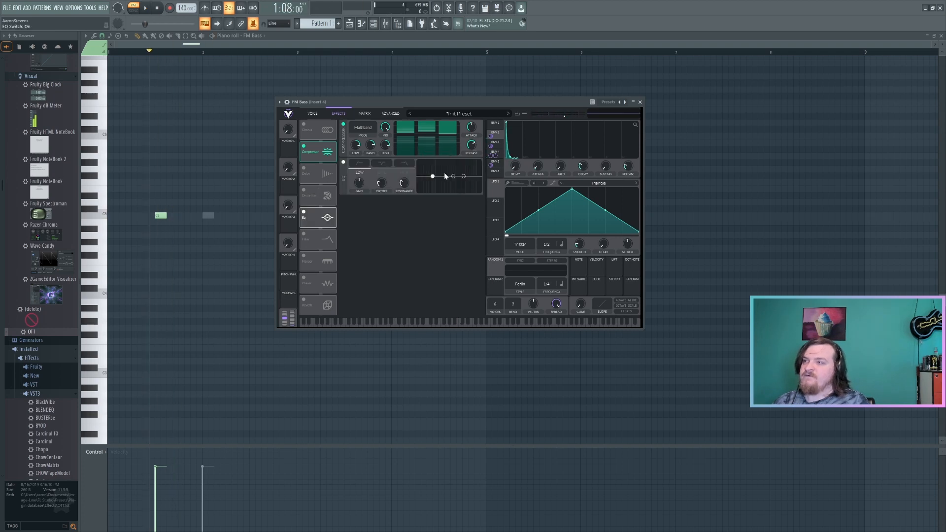
click(304, 190)
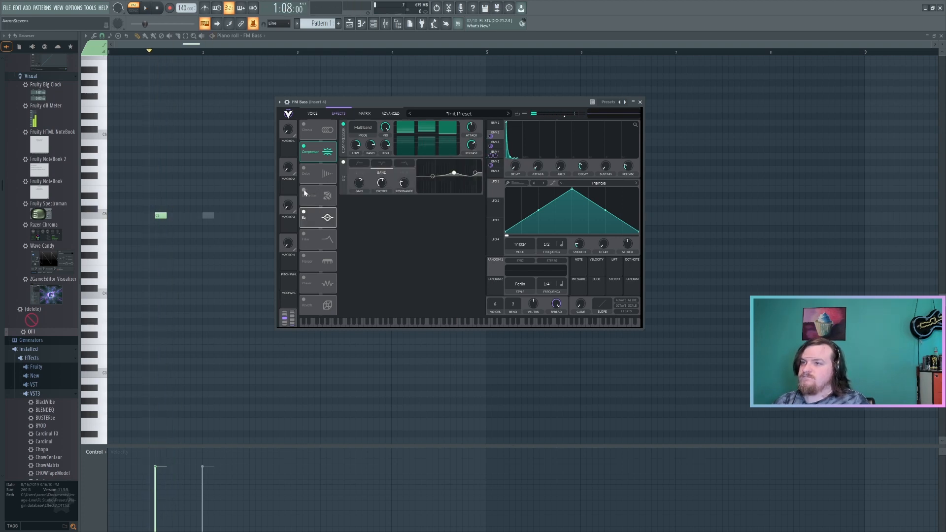
drag(432, 166, 433, 162)
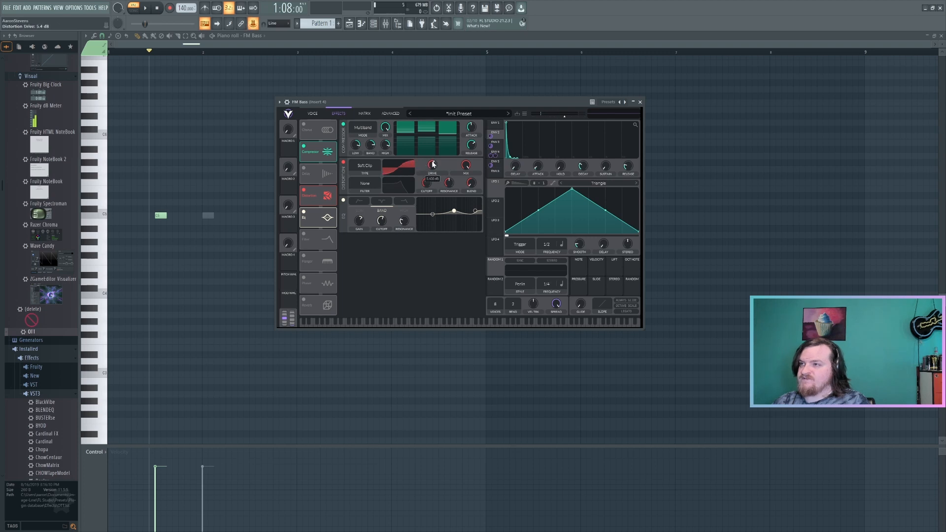
key(space)
key(space)
- Lower the high band of the synth's EQ slightly and play the sound
drag(454, 211, 479, 218)
key(space)
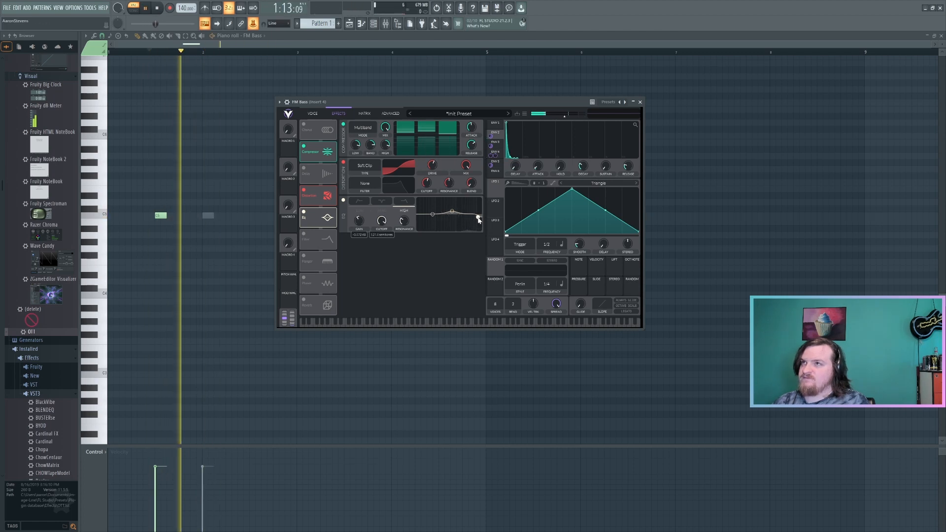
key(space)
- Open Fruity Parametric EQ 2 on mixer Insert 4 and play the pattern
click(384, 24)
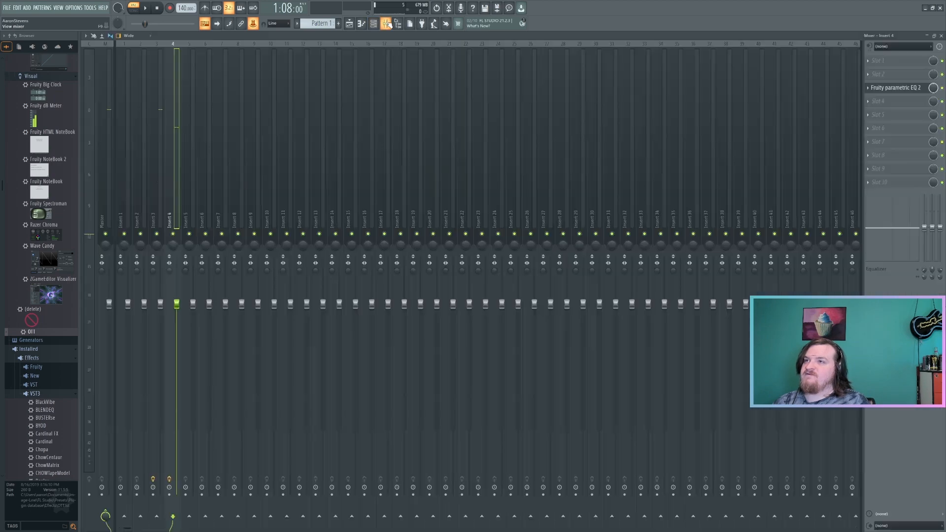
scroll(59, 163, up, 5)
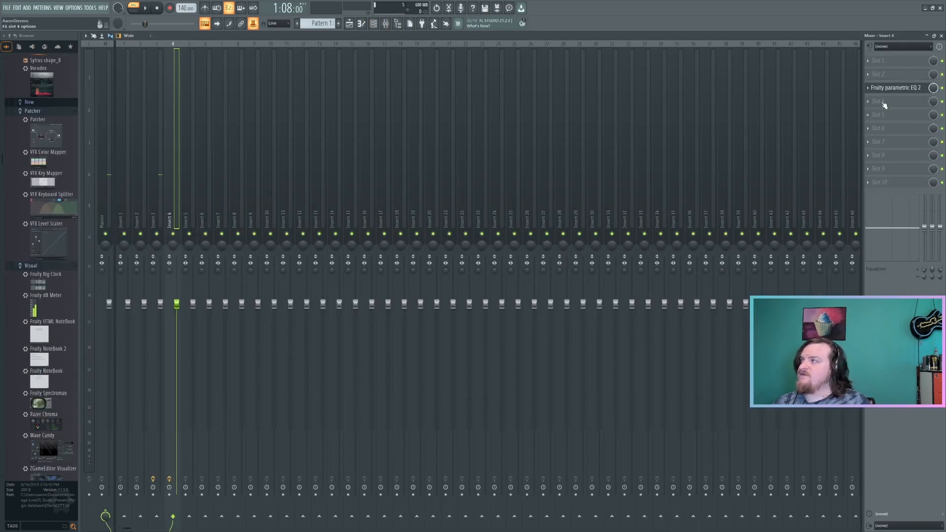
click(895, 87)
drag(230, 99, 474, 90)
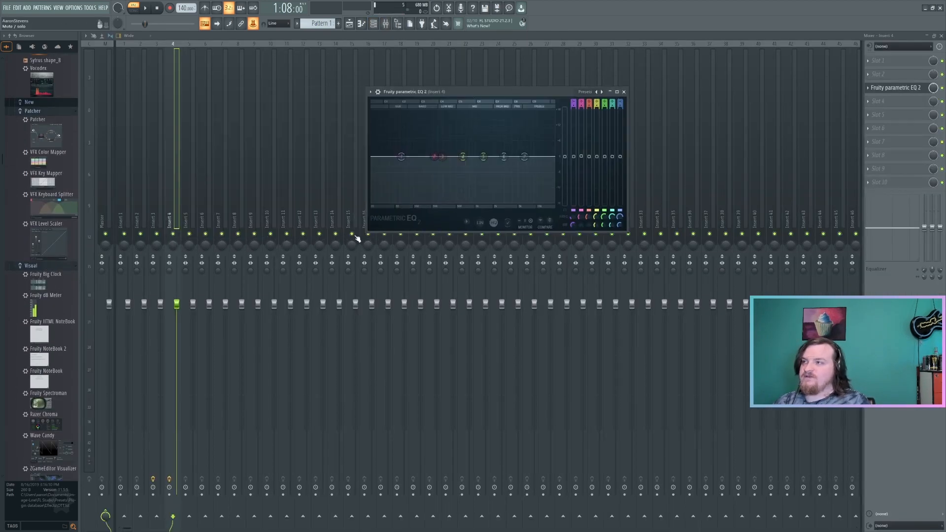
key(space)
key(space)
- Boost EQ band 5 in the treble and cut band 6 in the high mids, checking by playback
drag(484, 157, 534, 144)
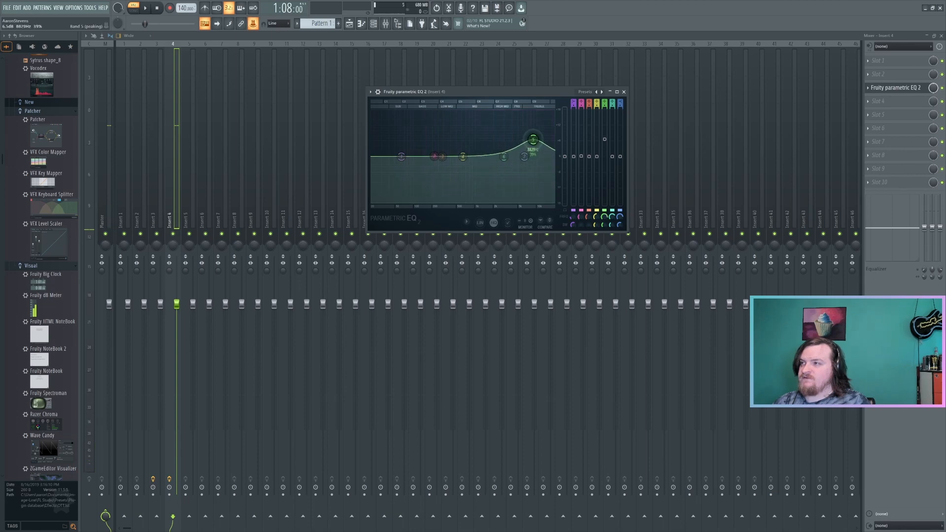
drag(504, 157, 503, 167)
key(space)
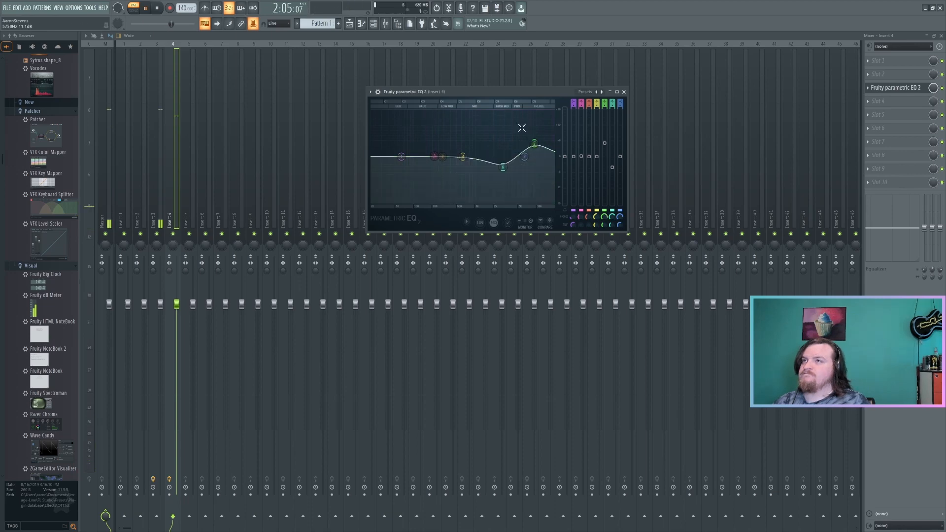
key(space)
- Play the pattern repeatedly and examine the synth snare's spectrum in the parametric EQ
drag(438, 92, 324, 111)
key(space)
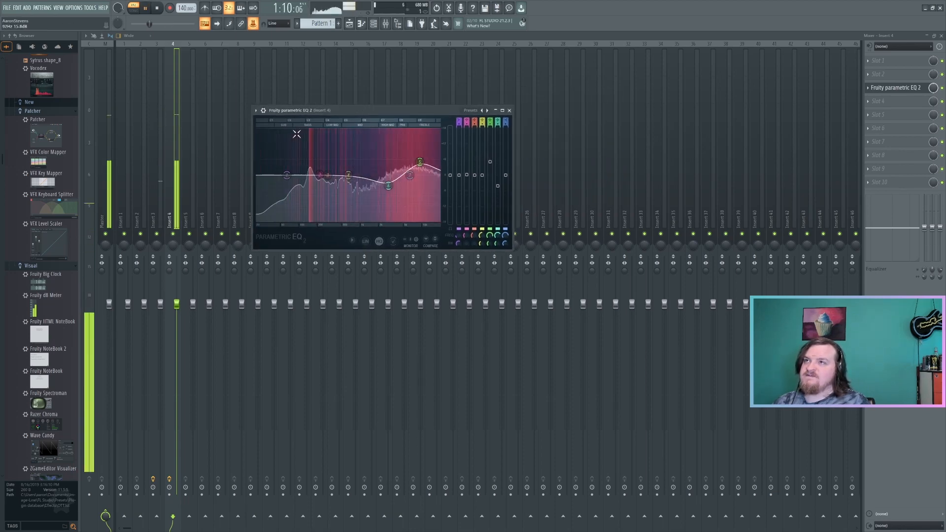
key(space)
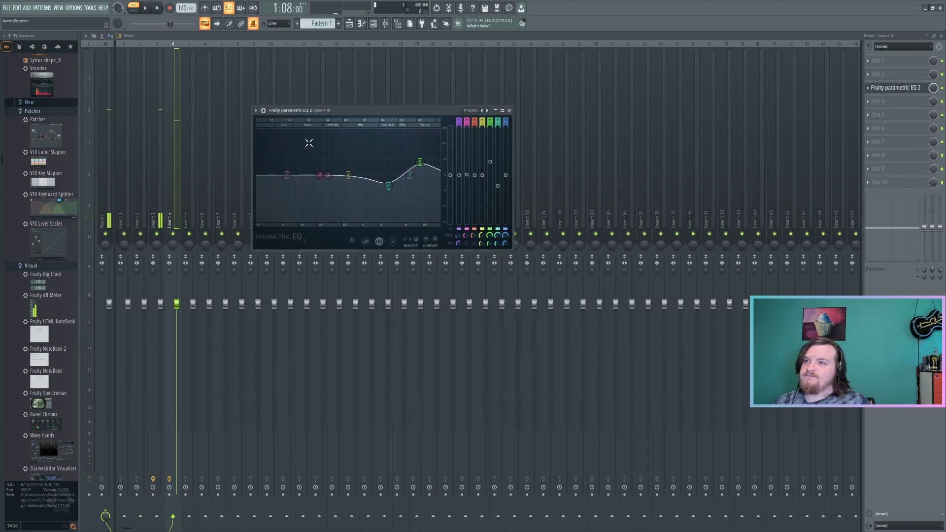
key(space)
key(space)
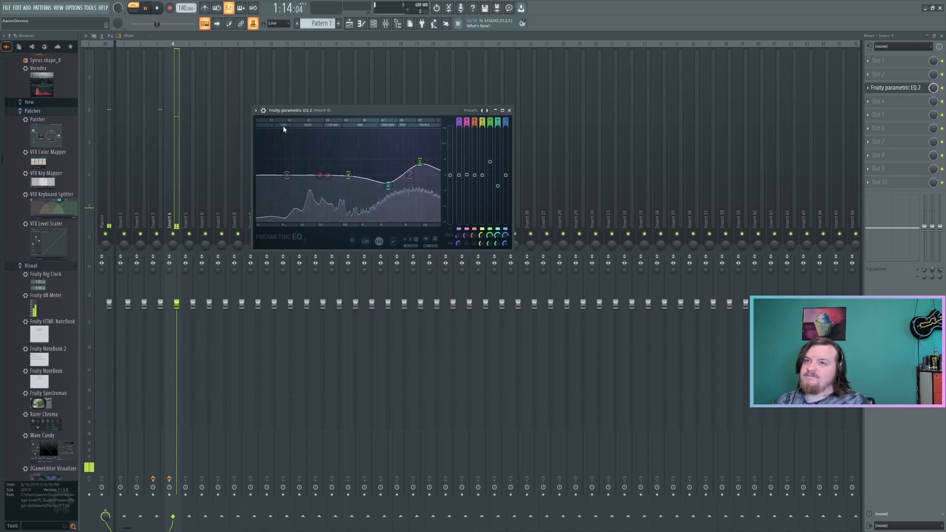
- Close the EQ, raise mixer Insert 4's volume to about 1.3 dB, and compare the two snares by playback
key(Escape)
drag(177, 300, 177, 293)
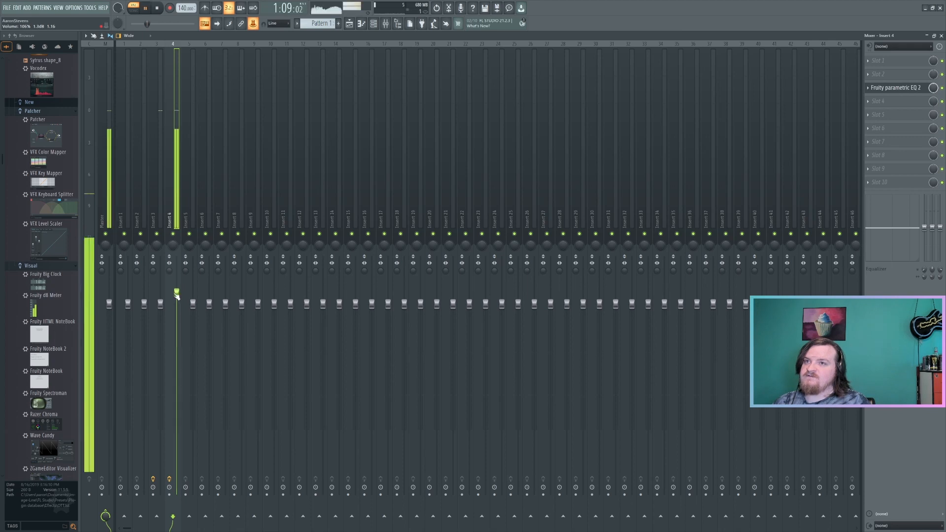
key(space)
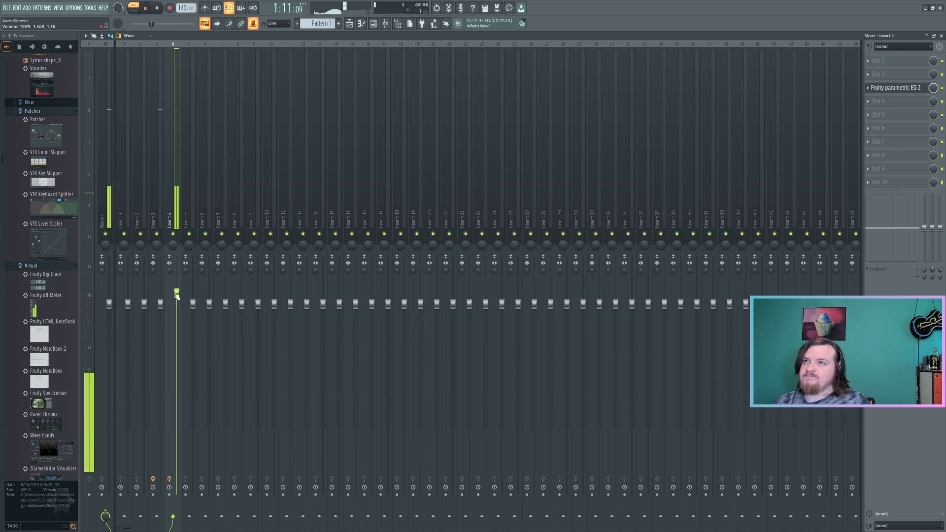
key(space)
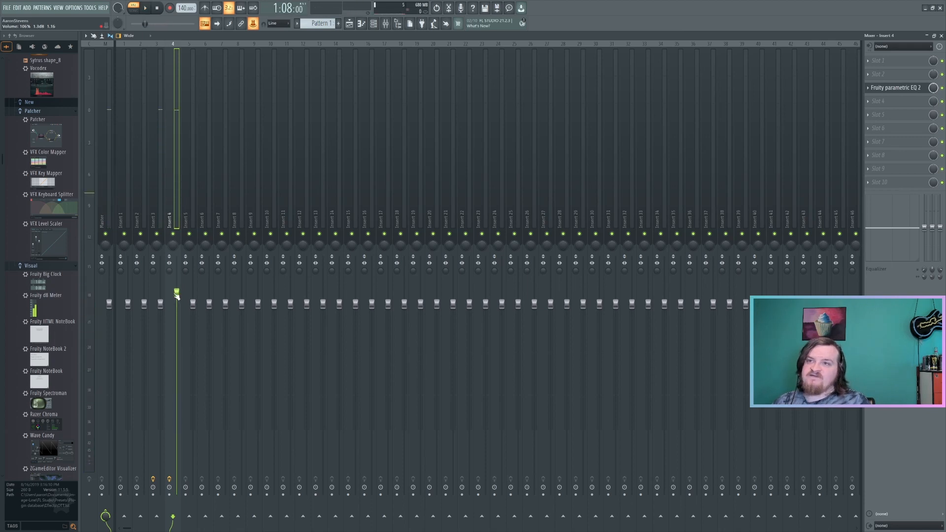
key(space)
key(space)
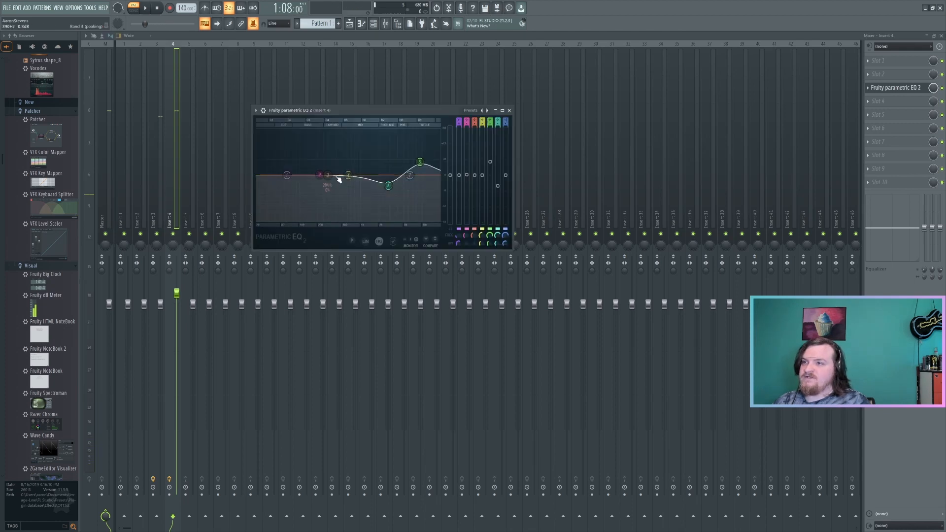
- Move band 4 of Insert 4's parametric EQ up into the high mids and play the pattern
drag(349, 175, 397, 175)
key(space)
key(space)
key(space)
key(space)
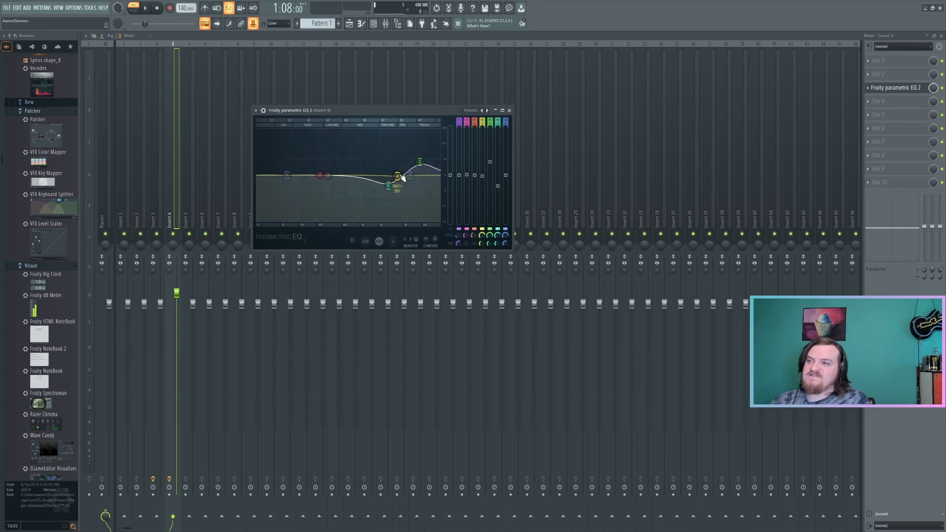
- Return to the synth's oscillators, shift oscillator 1's wavetable frame to a square shape, and play the sound
click(361, 23)
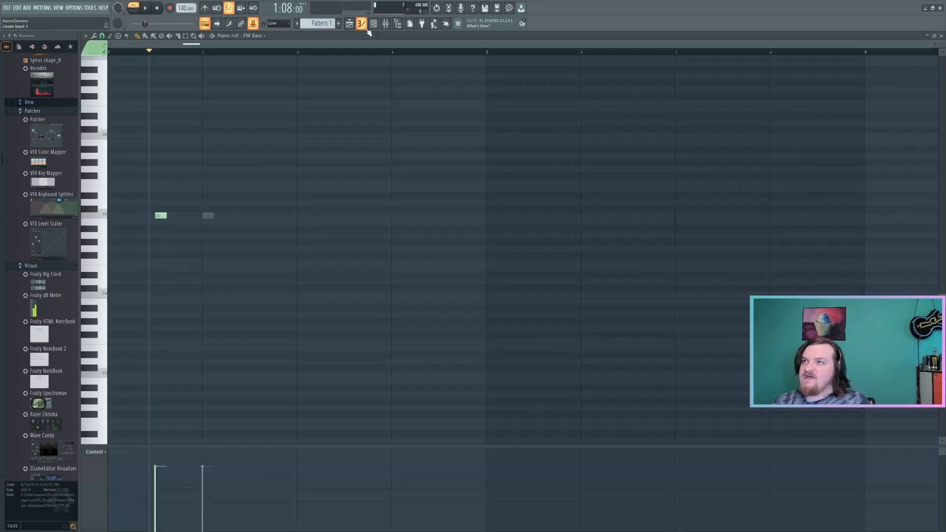
click(100, 185)
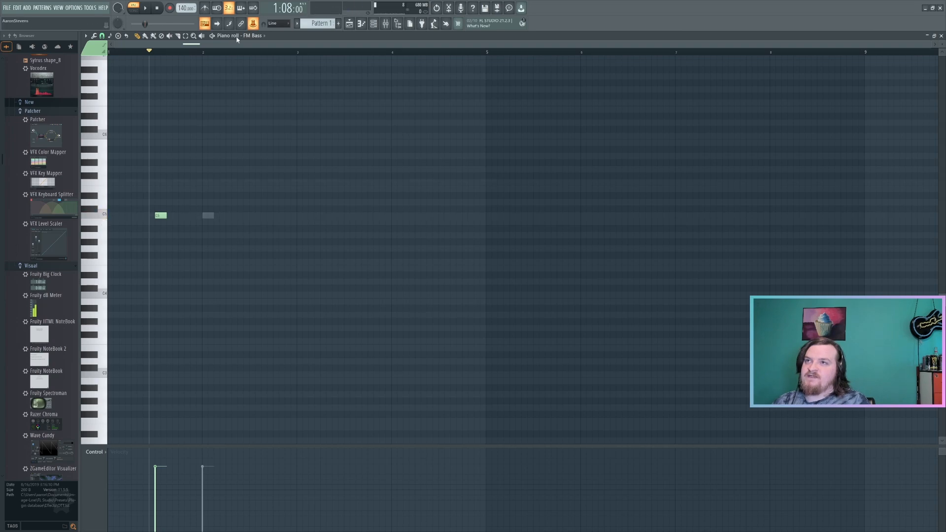
right_click(253, 37)
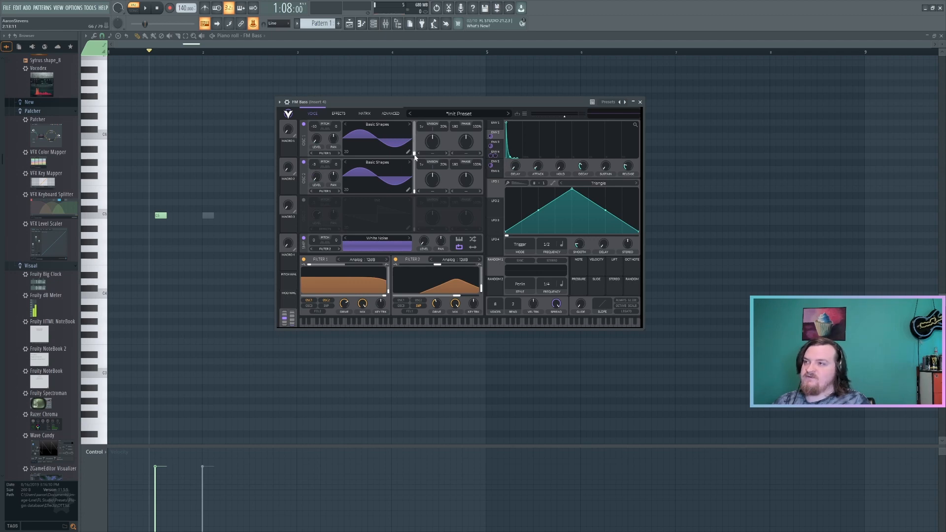
drag(414, 155, 413, 137)
key(space)
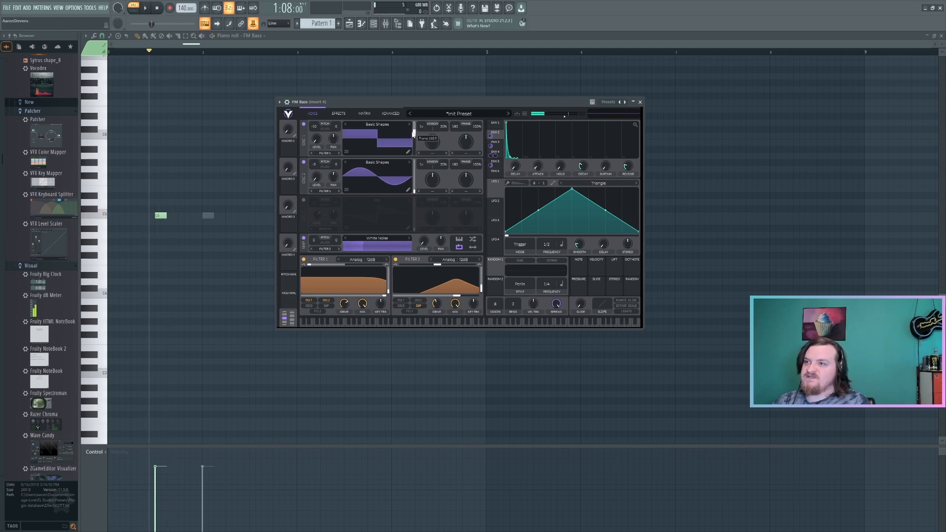
- Return oscillator 1's wavetable frame to a sine, switch the noise sample to Grinder, and play the pattern
drag(414, 134, 412, 158)
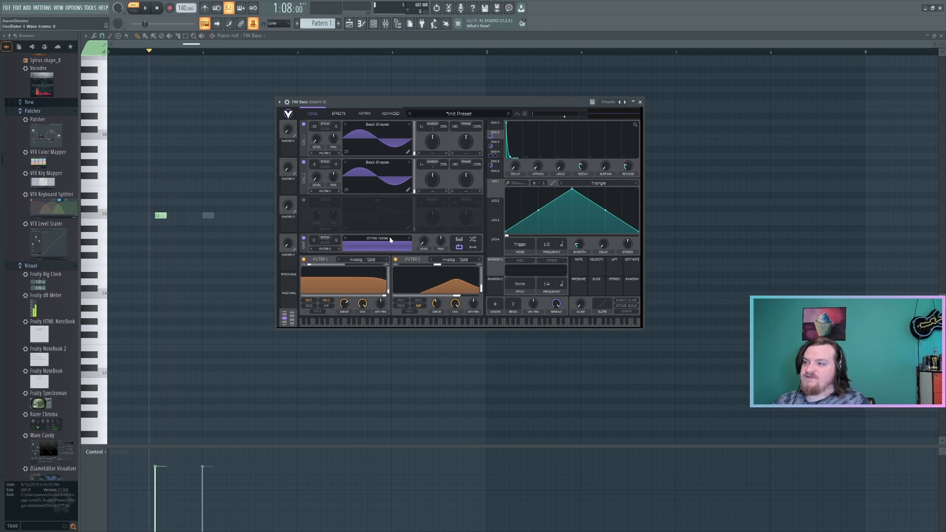
click(409, 238)
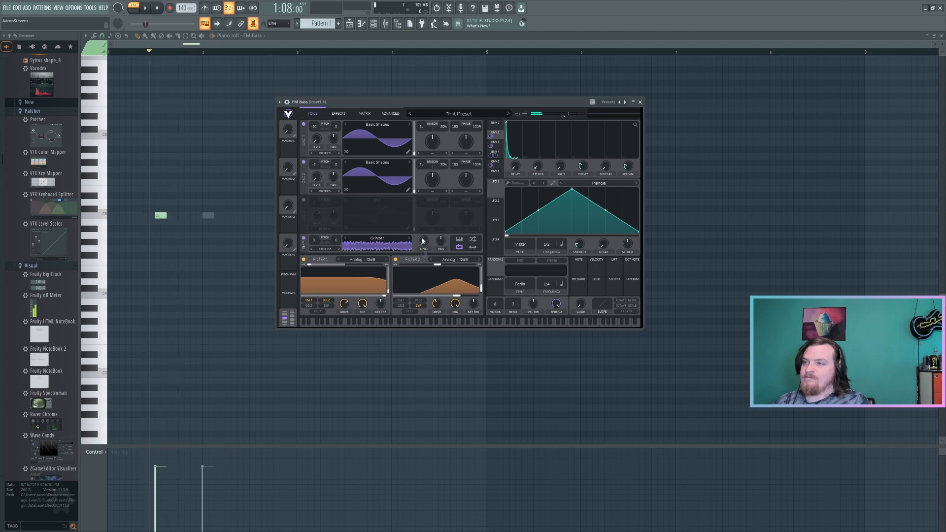
key(space)
- Add OTT to slot 5 of mixer Insert 4, change the synth's noise sample to BART, and play the pattern
click(338, 114)
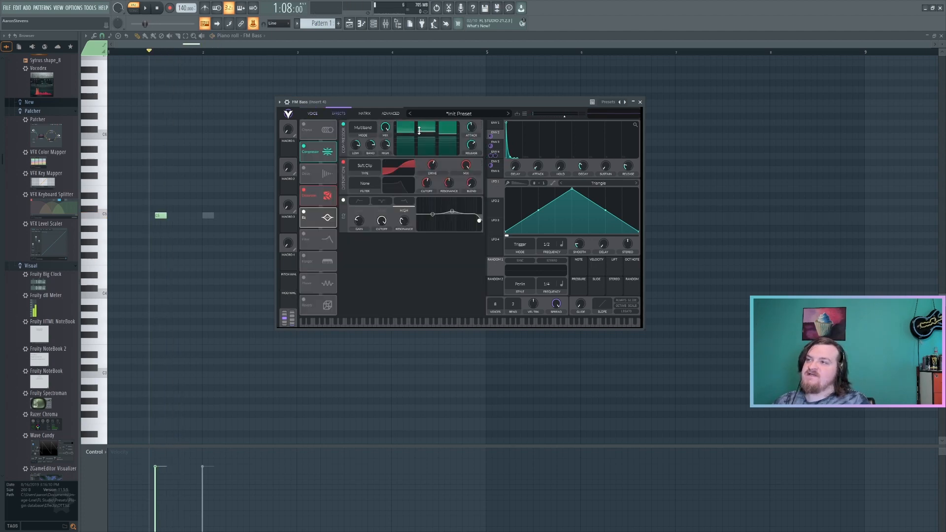
click(385, 23)
scroll(74, 190, down, 10)
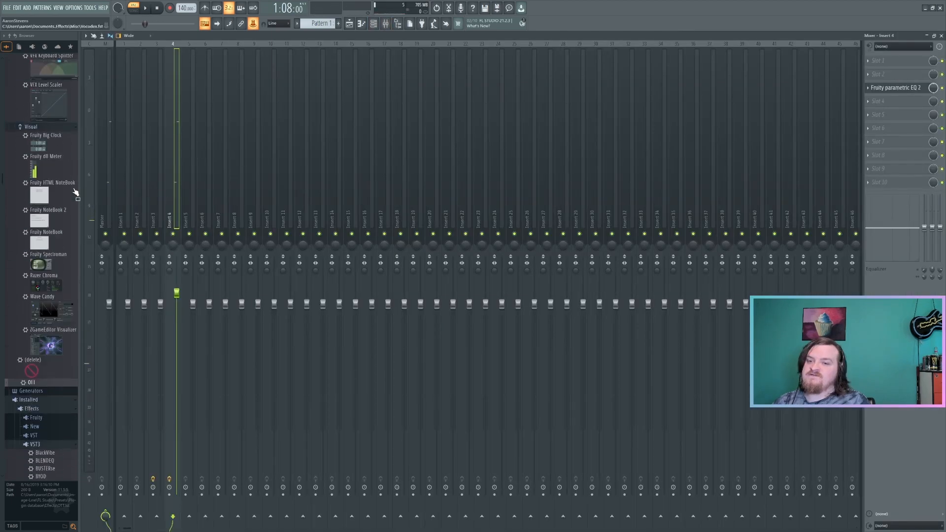
key(space)
click(361, 23)
key(space)
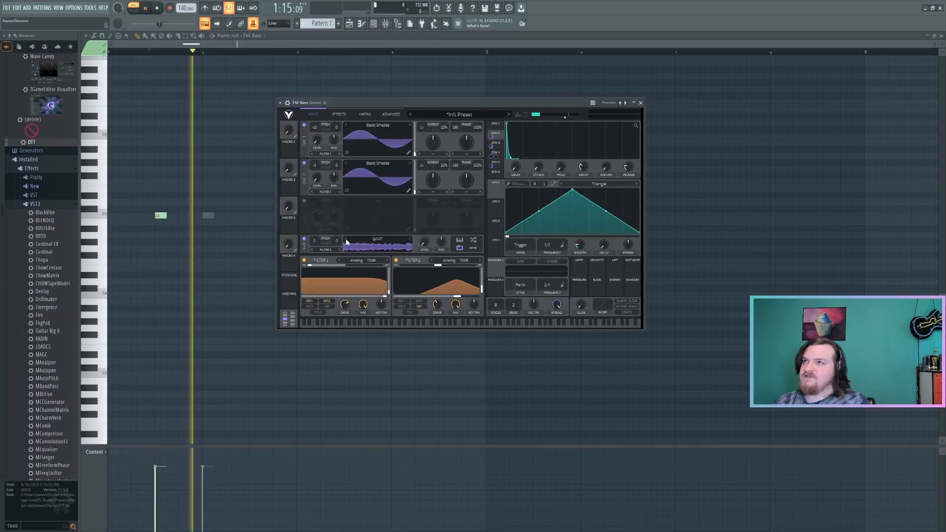
- Play the pattern repeatedly to compare the synth snare with the reference snare
key(space)
key(space)
key(space)
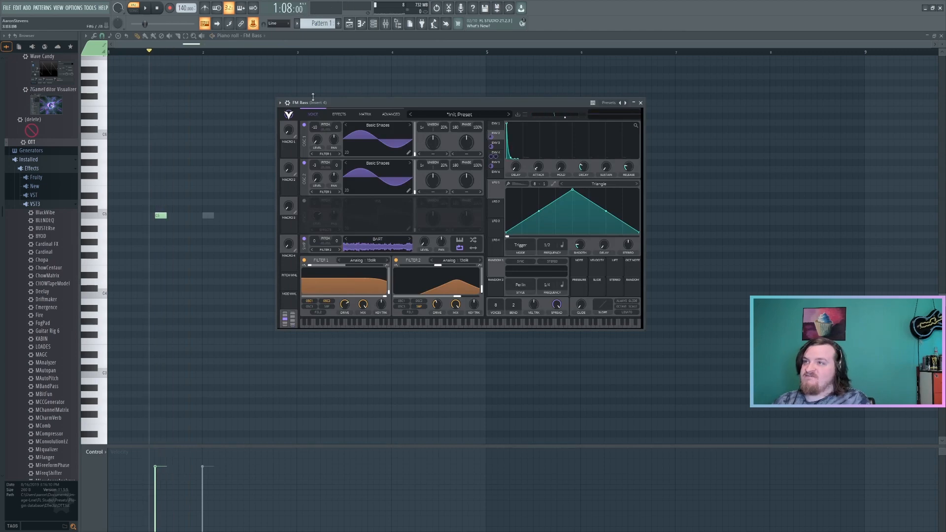
key(space)
key(space)
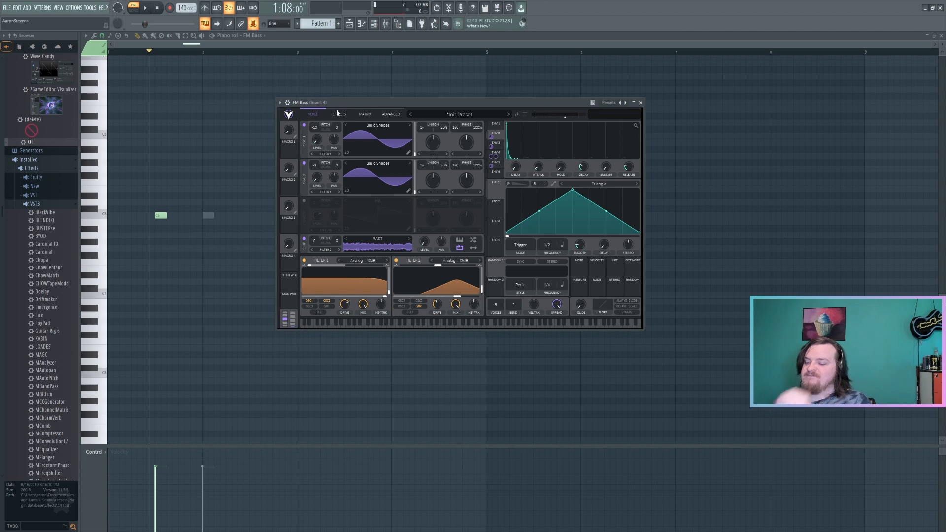
key(space)
key(space)
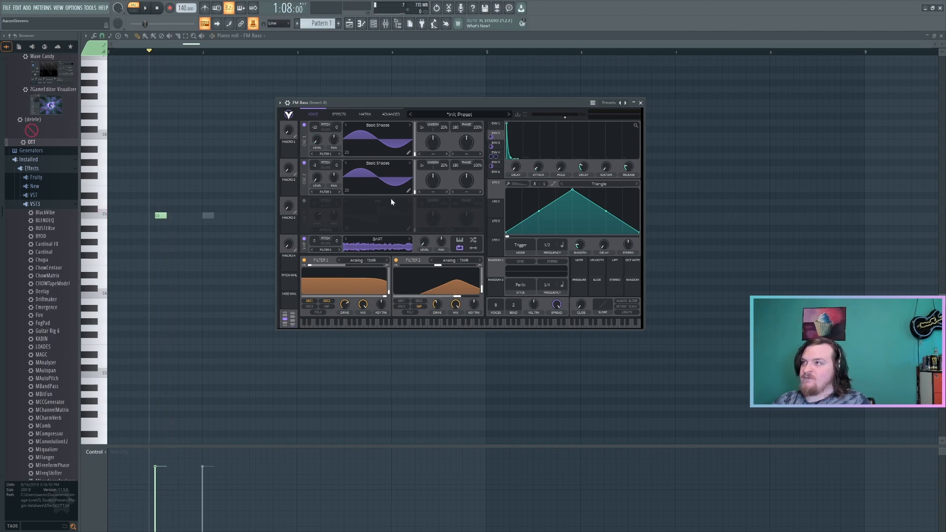
key(space)
key(space)
key(space)
key(space)
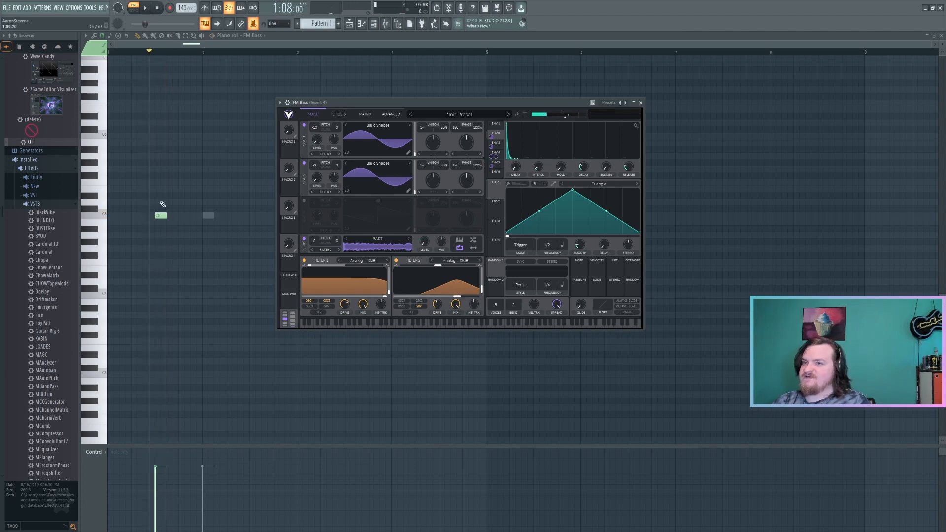
- Replace the 909 reference with an 808 Snare note on C5 and route that channel to Insert 5 with Fruity Parametric EQ 2
click(100, 176)
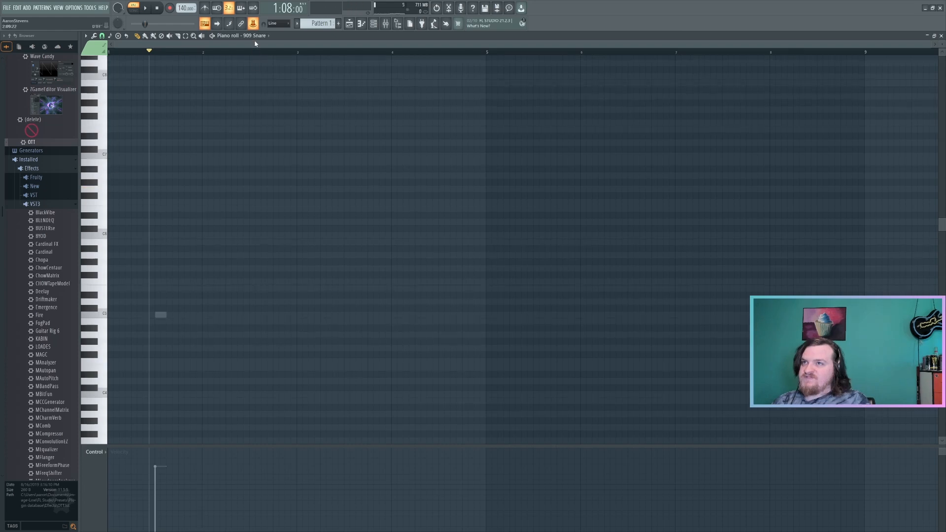
click(208, 317)
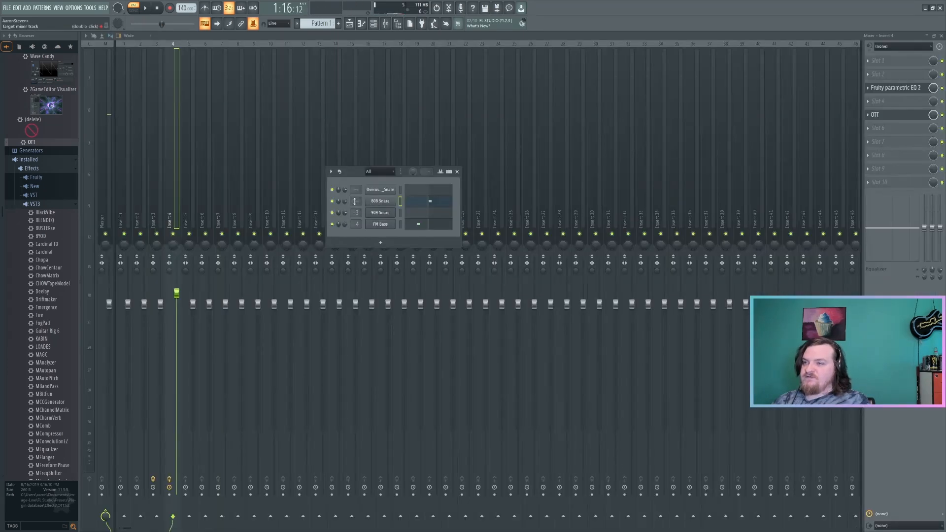
drag(354, 201, 354, 200)
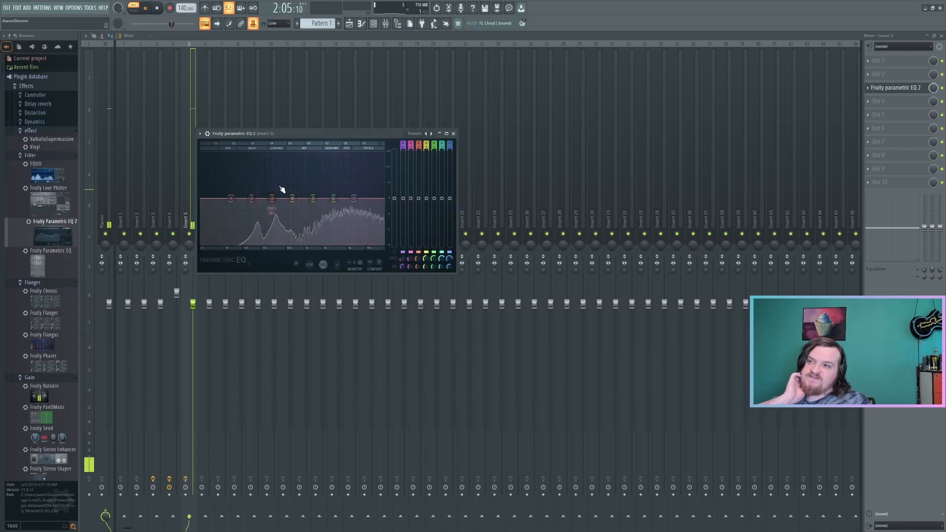
key(space)
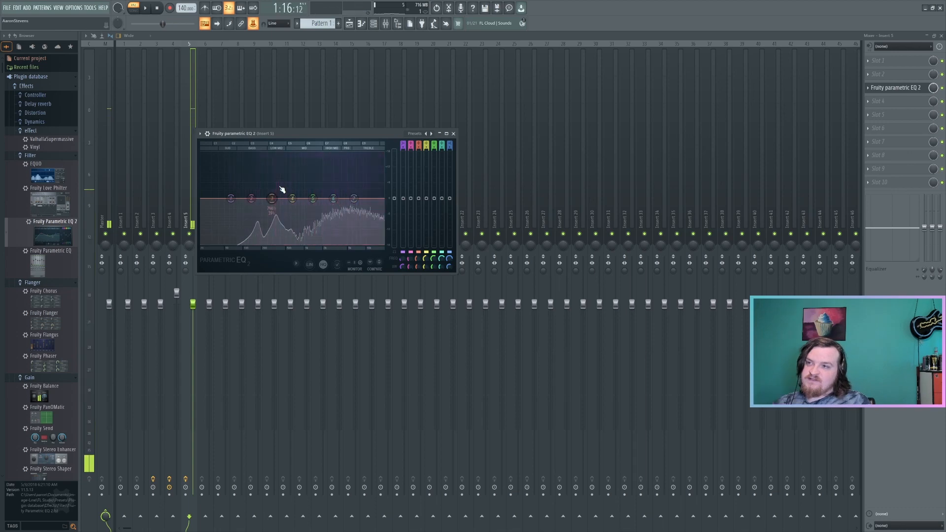
- In a fresh Vital patch with a sine oscillator, give envelope 2 a short curved decay without sustain and play the sound
click(365, 27)
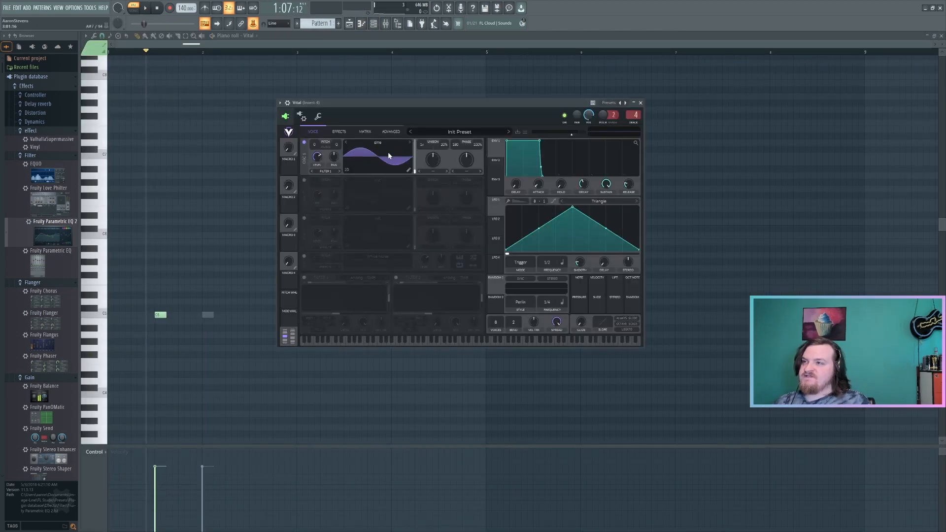
click(500, 162)
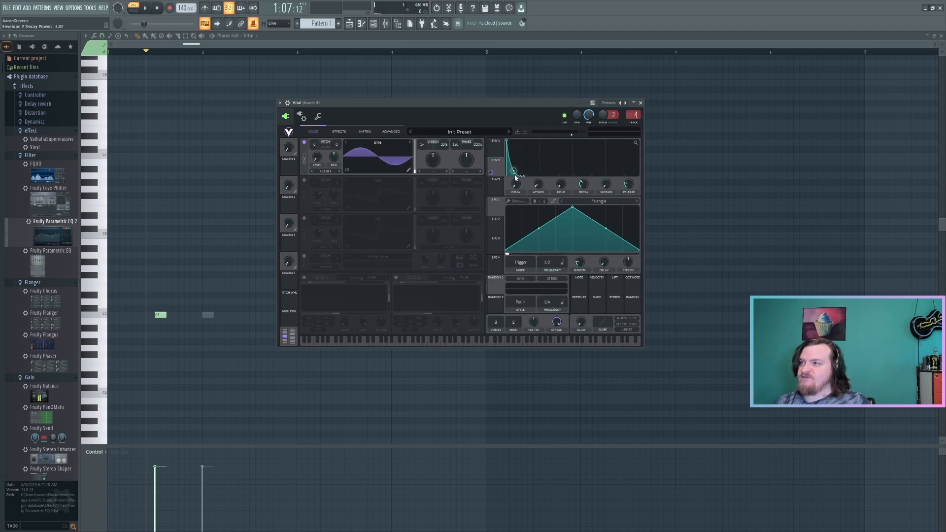
key(space)
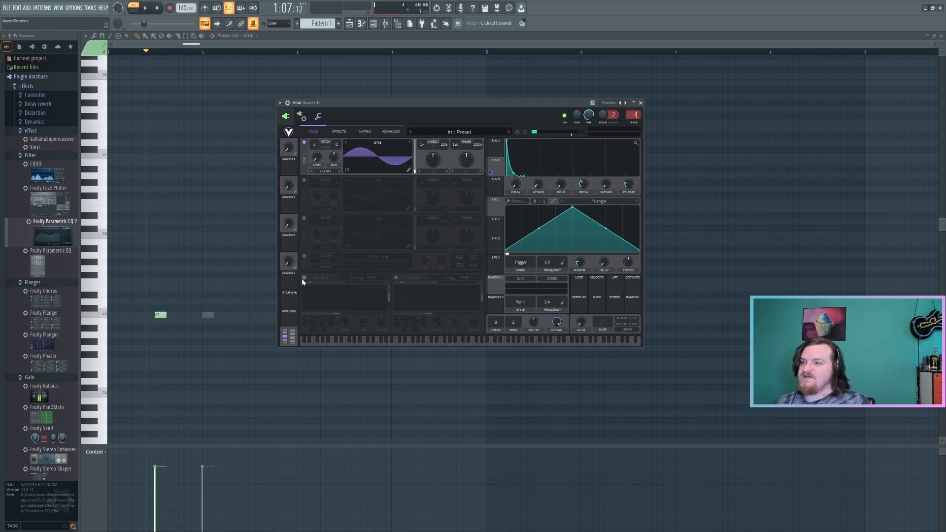
- Turn on the White Noise sample and enable filter 2 with its cutoff in the upper range
click(305, 257)
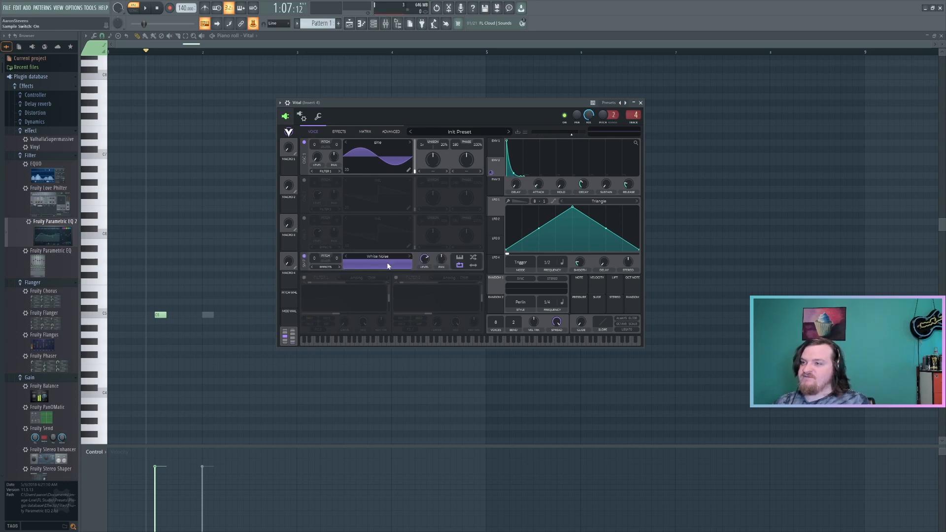
click(396, 277)
drag(428, 312, 427, 329)
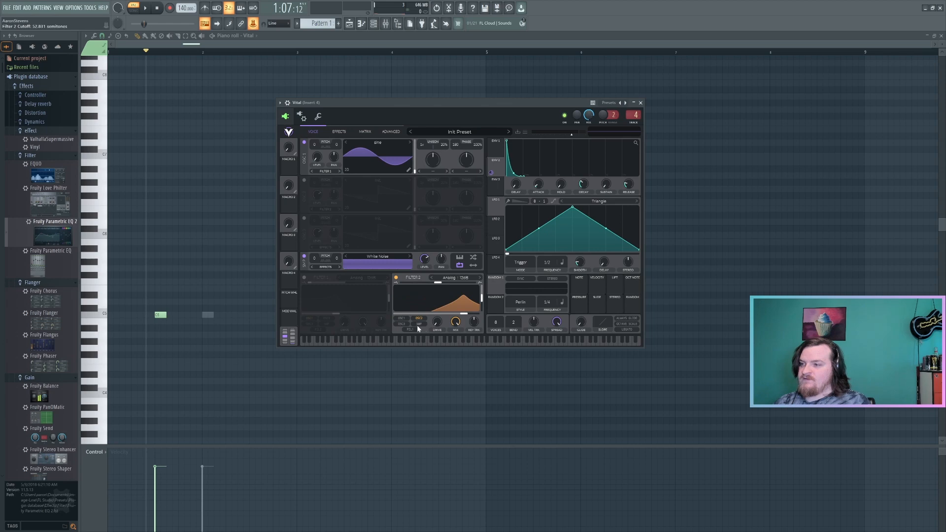
- Load Fruity Parametric EQ 2 into slot 3 of Insert 4 and compare its spectrum with the 808 snare's on Insert 5
key(F9)
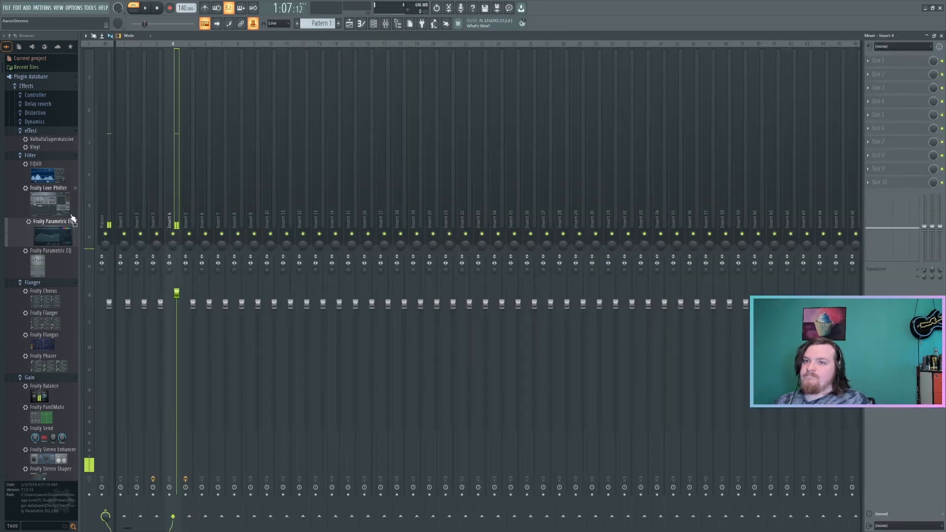
drag(69, 221, 713, 140)
drag(921, 93, 921, 88)
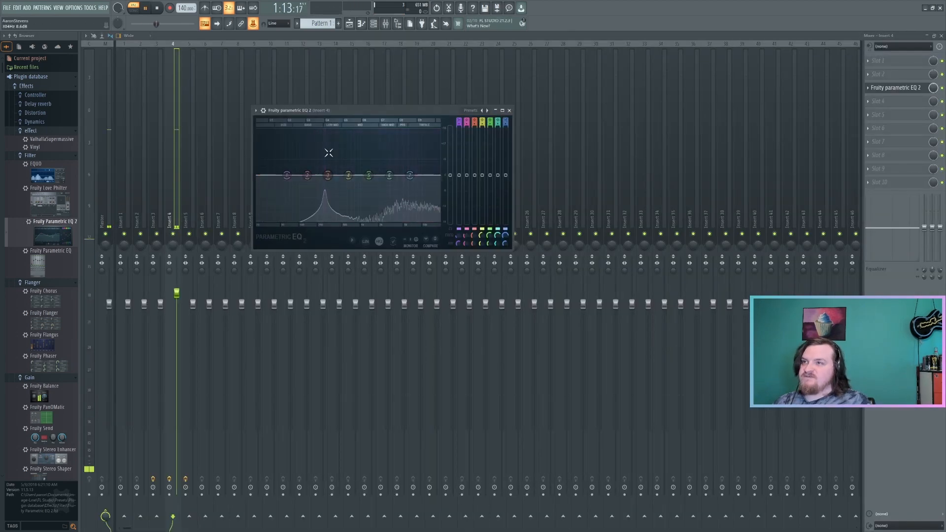
click(159, 152)
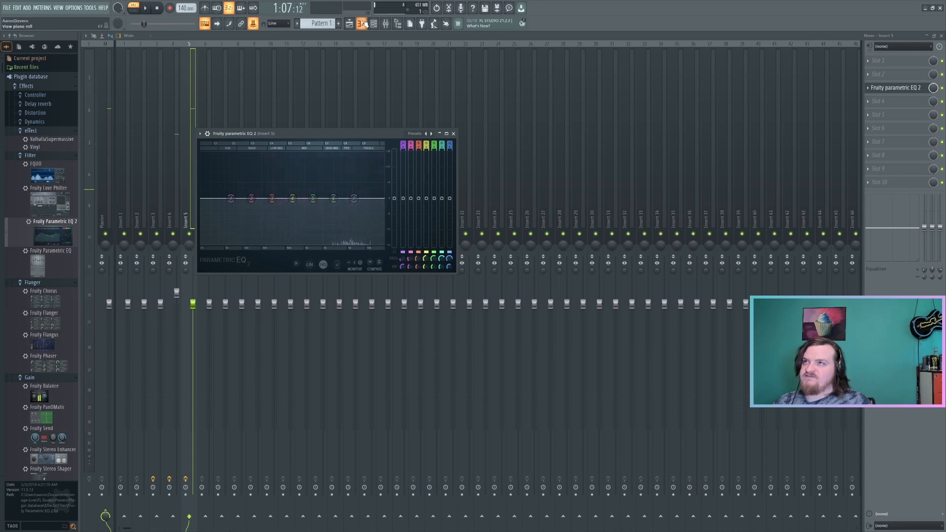
- Turn on the new synth's oscillator 2 with Basic Shapes, lower its transpose, and shape its level with a very short envelope
key(F7)
click(249, 36)
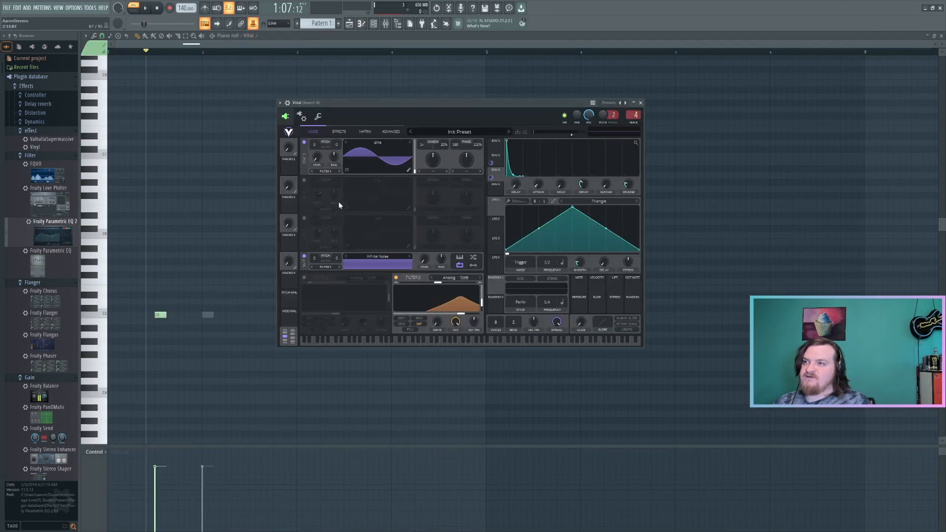
click(304, 180)
scroll(319, 146, up, 1)
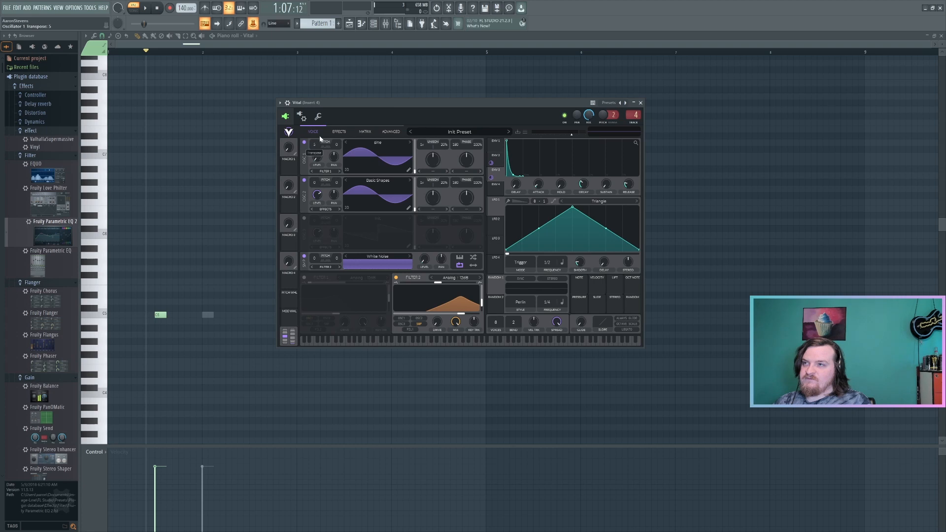
drag(316, 183, 316, 201)
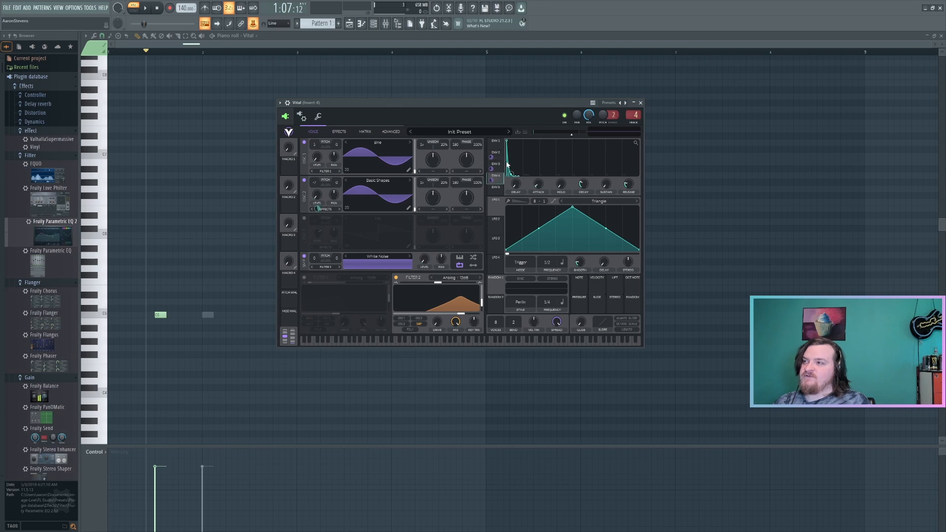
- Shorten envelope 2's decay while auditioning with the noise muted, then restore the noise and raise filter 2's drive to about 14.6 dB
click(304, 256)
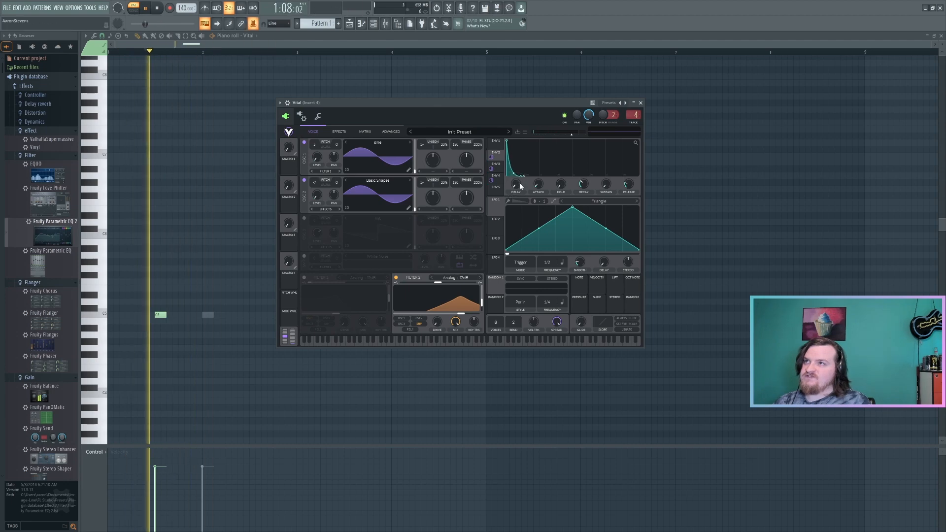
key(space)
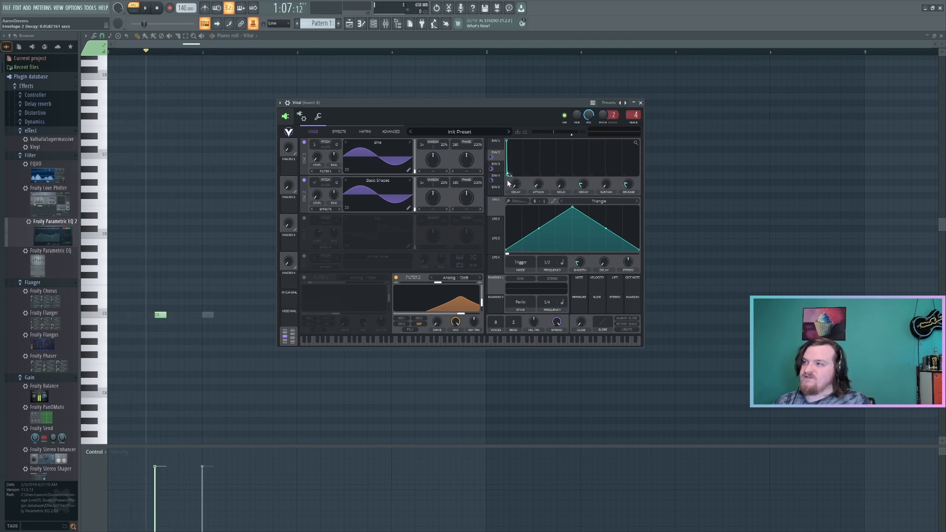
key(space)
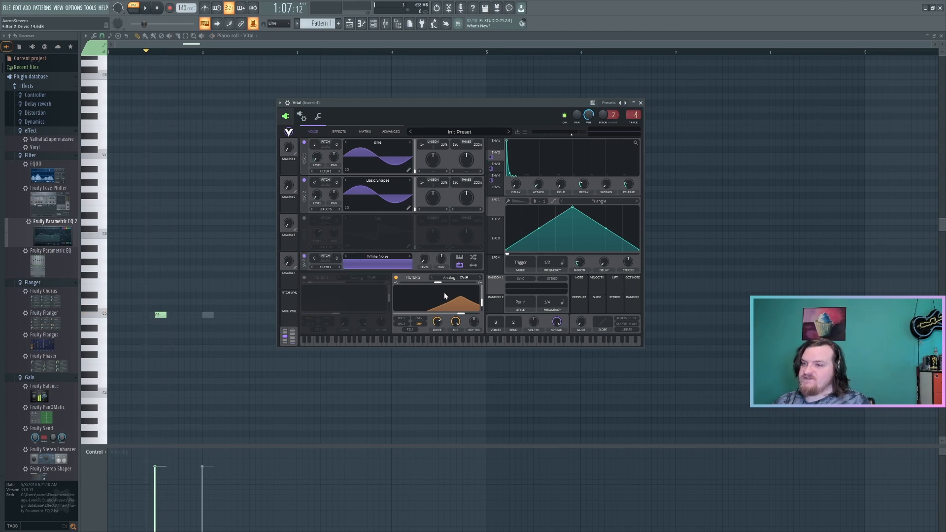
key(space)
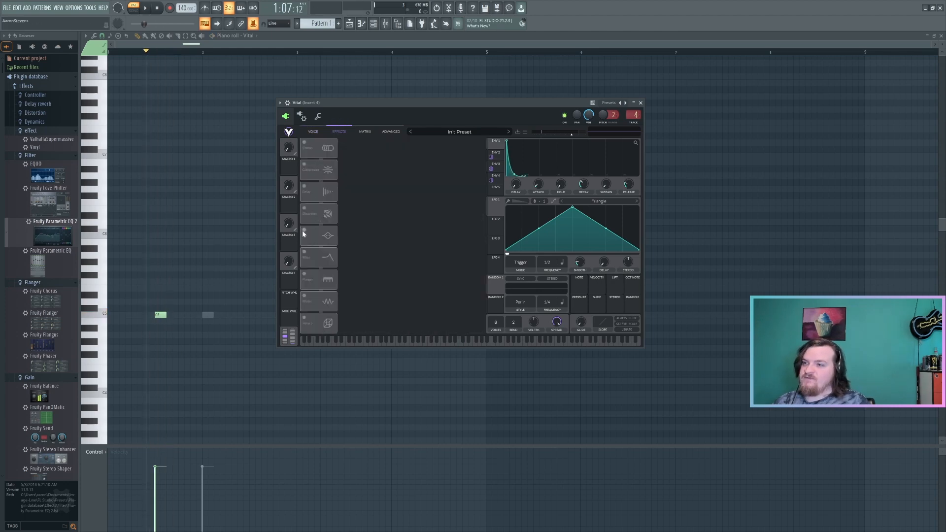
- Enable the synth's EQ effect, cut the middle band, and boost the high shelf
click(303, 230)
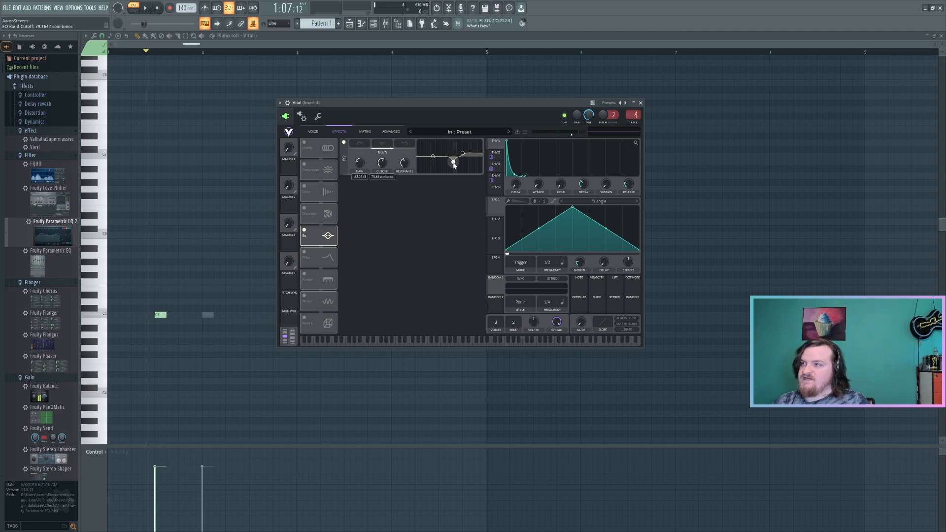
mouse_move(406, 167)
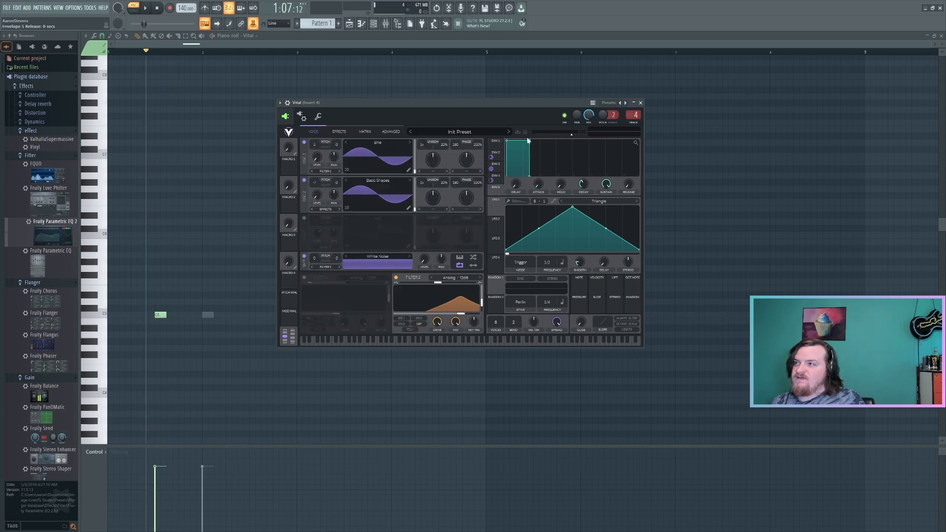
- Shape envelope 5 as a short decay without sustain and assign it to filter 2's cutoff
drag(530, 142, 516, 187)
key(space)
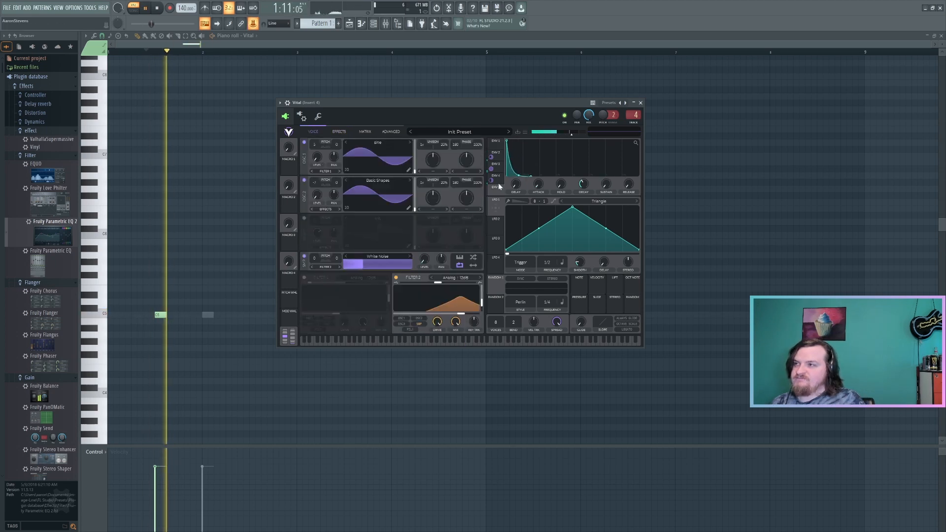
drag(495, 190, 453, 316)
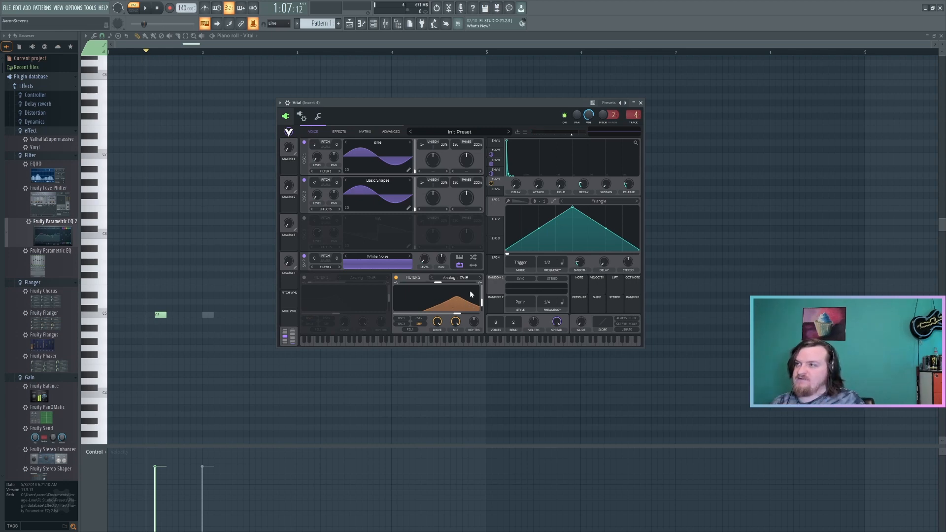
- Bypass the envelope 5 modulation on filter 2's cutoff and play the pattern to compare
mouse_move(437, 310)
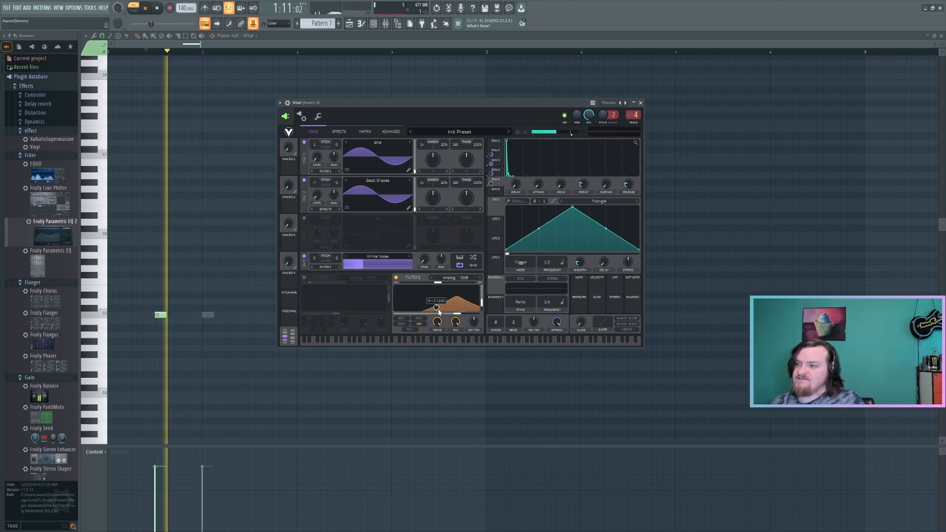
key(space)
right_click(437, 308)
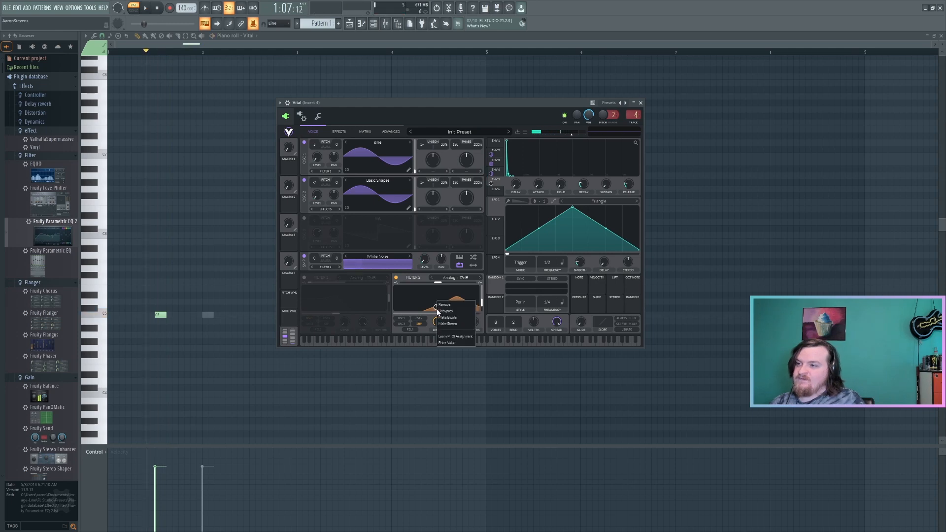
click(447, 311)
key(space)
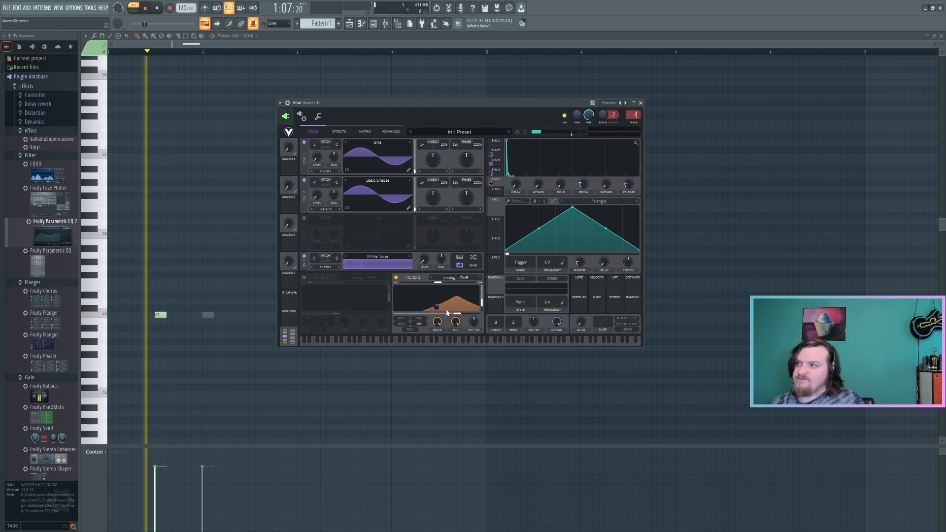
- Lower filter 2's cutoff slightly and play the pattern to compare the snares
key(space)
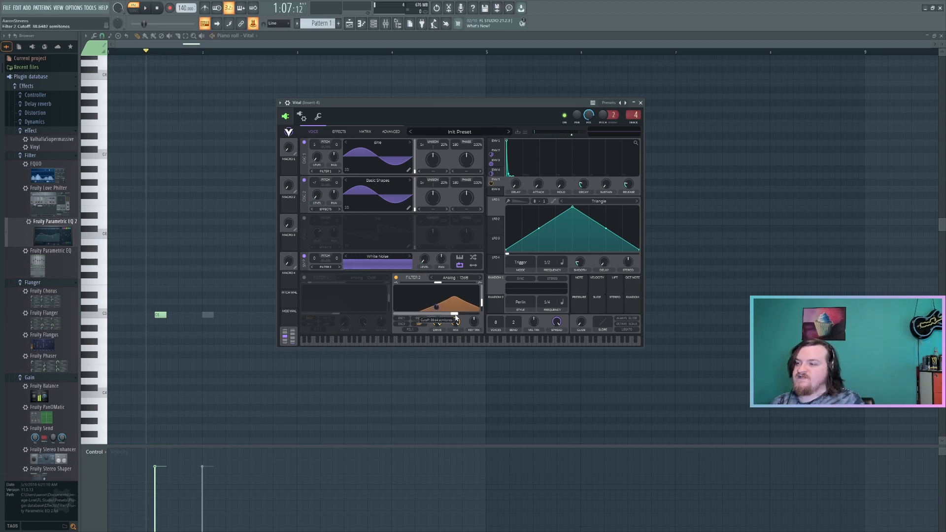
key(space)
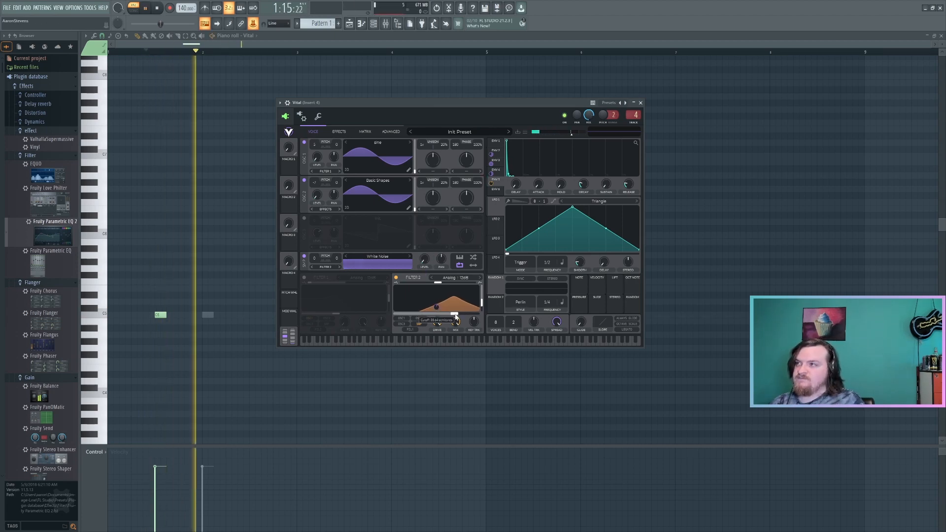
key(space)
- Add Fruity Compressor from the Dynamics effects after the parametric EQ on mixer Insert 4 and reposition its window
click(387, 25)
click(35, 122)
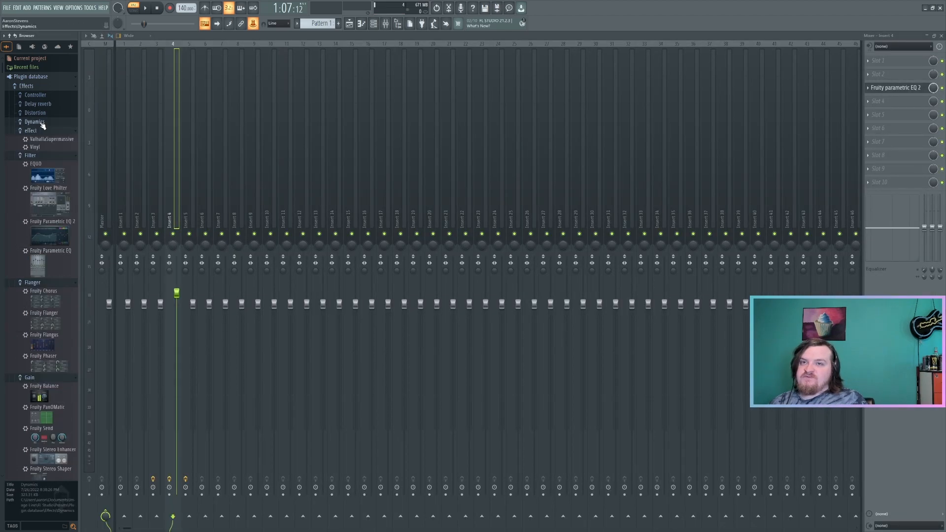
click(37, 113)
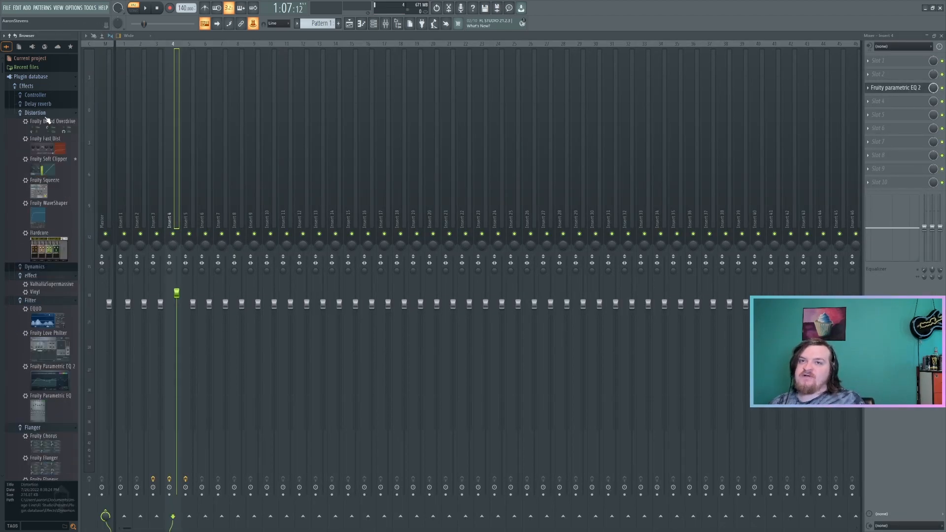
click(49, 113)
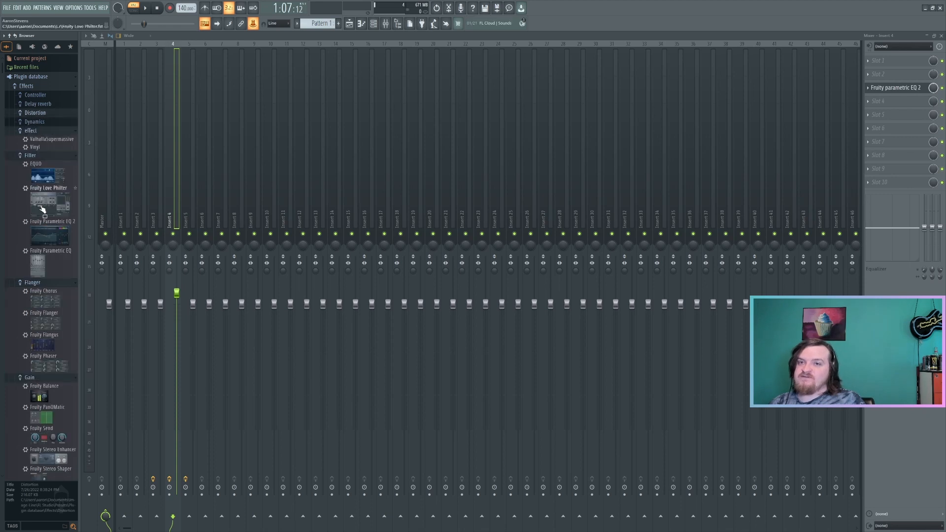
click(42, 156)
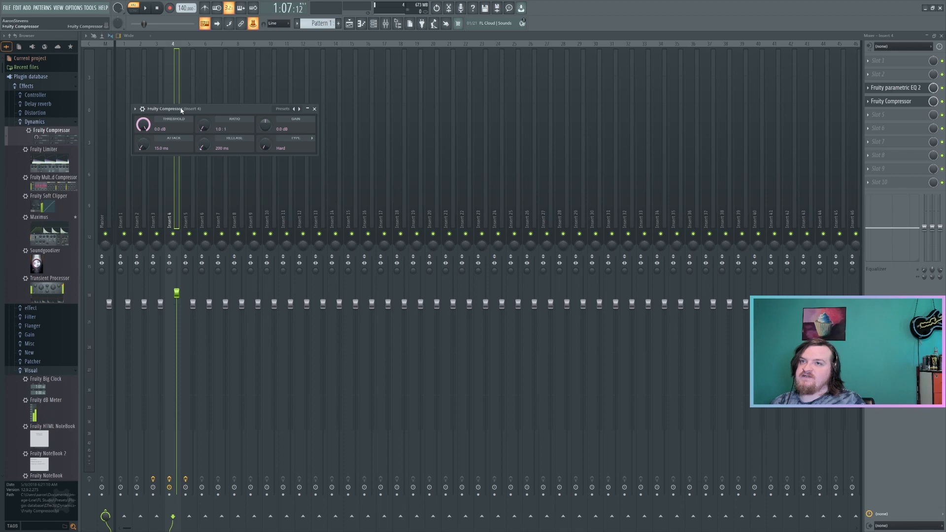
drag(180, 110, 369, 121)
- Set the compressor's threshold to about -58.1 dB and ratio to 3.0:1, and lengthen its attack while playing the pattern
drag(335, 134, 335, 197)
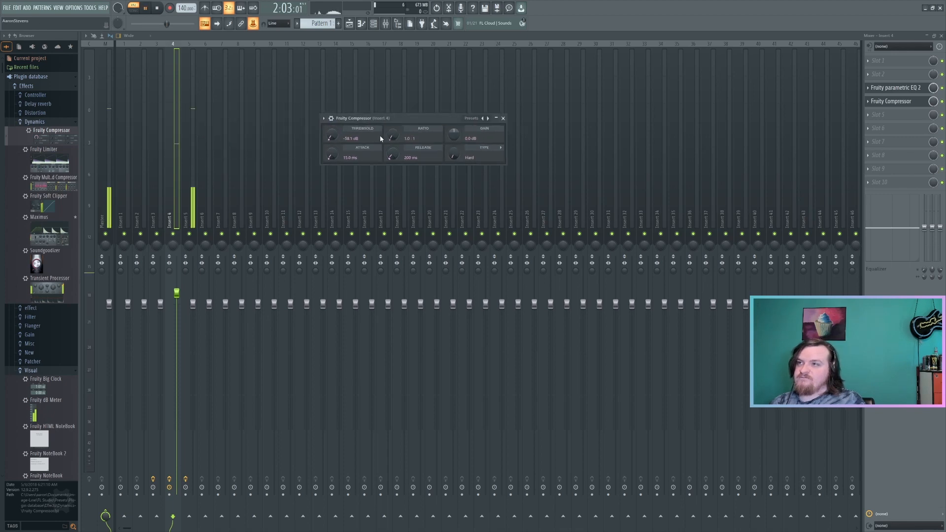
drag(392, 136, 392, 123)
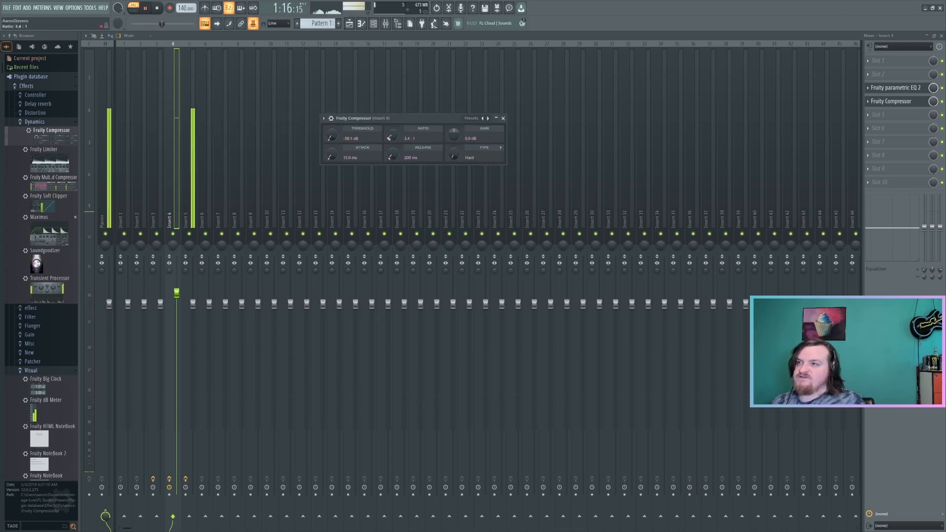
drag(392, 136, 391, 144)
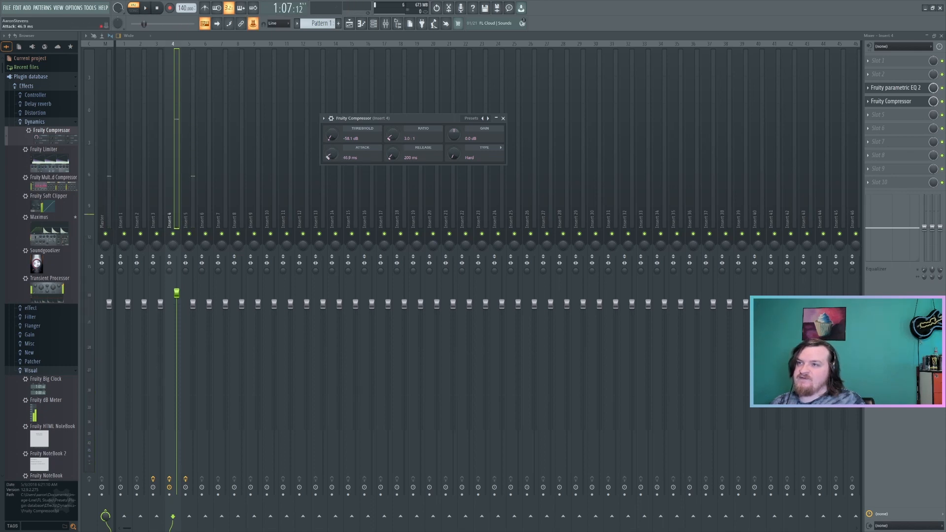
drag(328, 157, 338, 156)
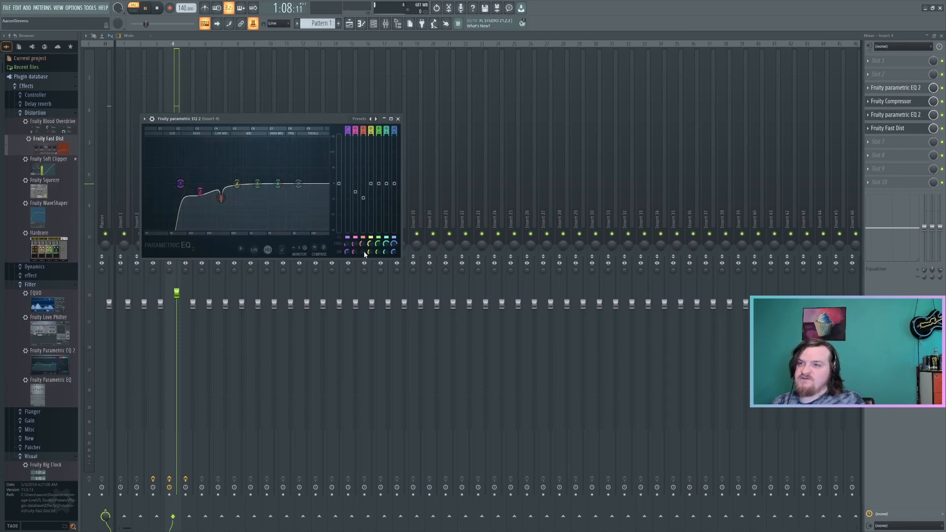
- Audition the snare, roll off the extreme highs in the parametric EQ, and boost the high mids
key(space)
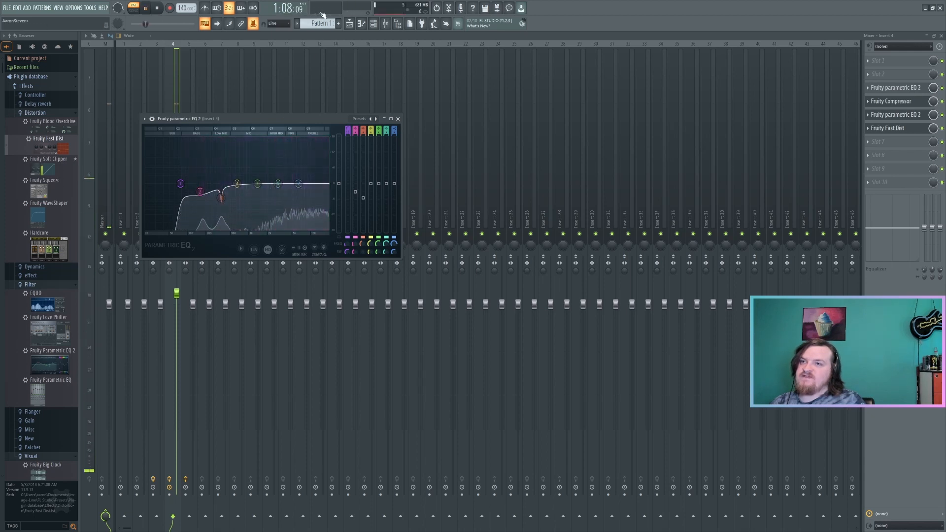
key(space)
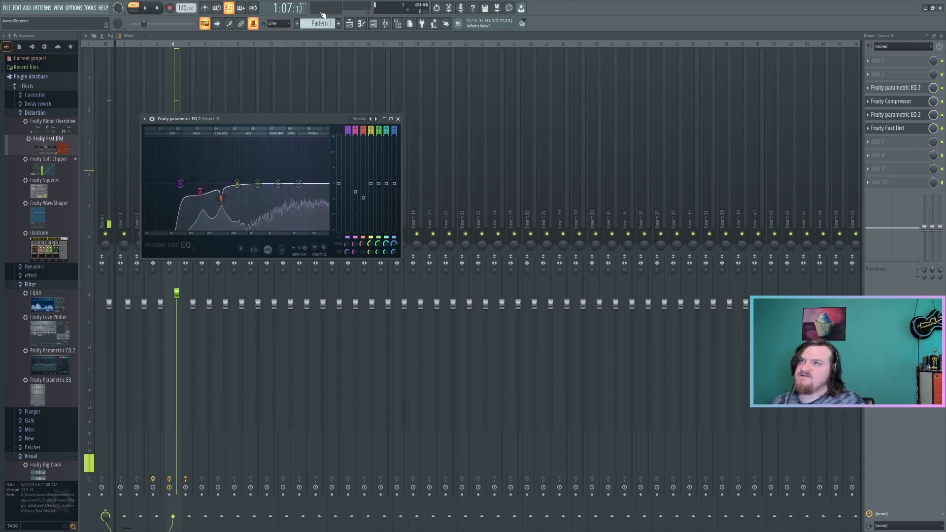
drag(257, 183, 324, 183)
key(space)
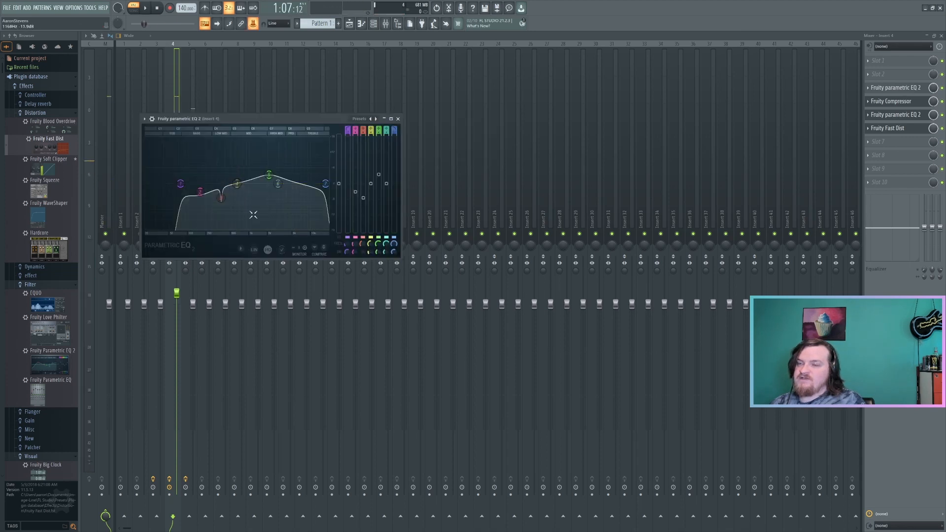
- Cut the low mids with EQ band 4, bring the high-mid boost back down, and play the pattern
drag(237, 184, 239, 208)
key(space)
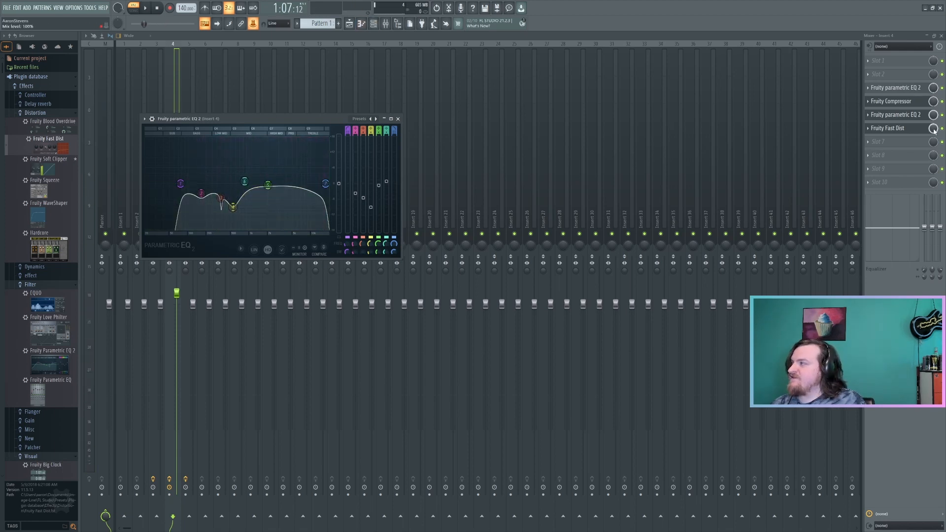
key(space)
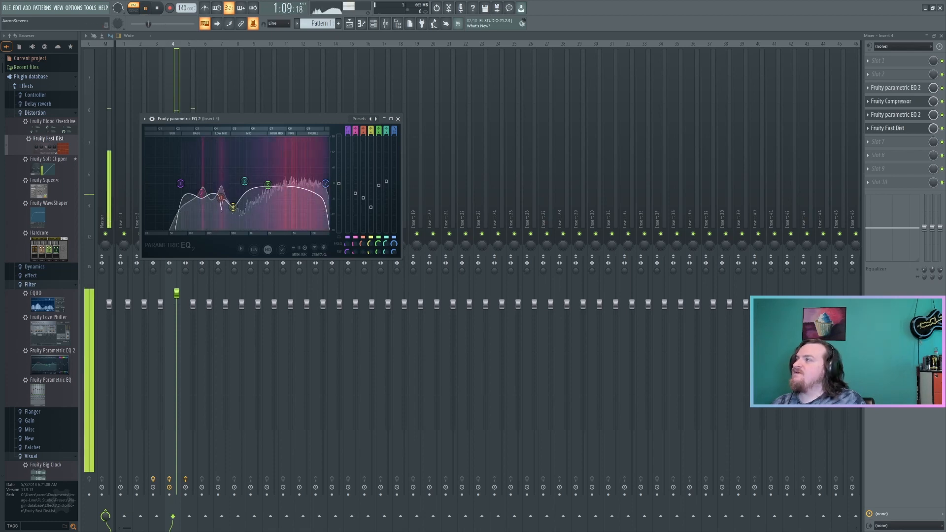
key(space)
- Set Insert 4's compressor to a -55.0 dB threshold and 2.5:1 ratio, close it, and play the pattern
click(908, 112)
click(893, 129)
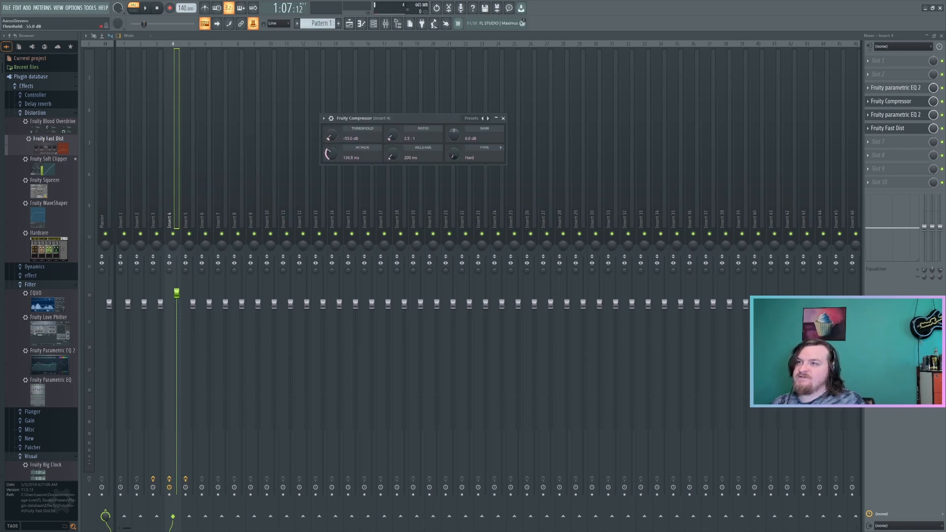
click(503, 118)
key(space)
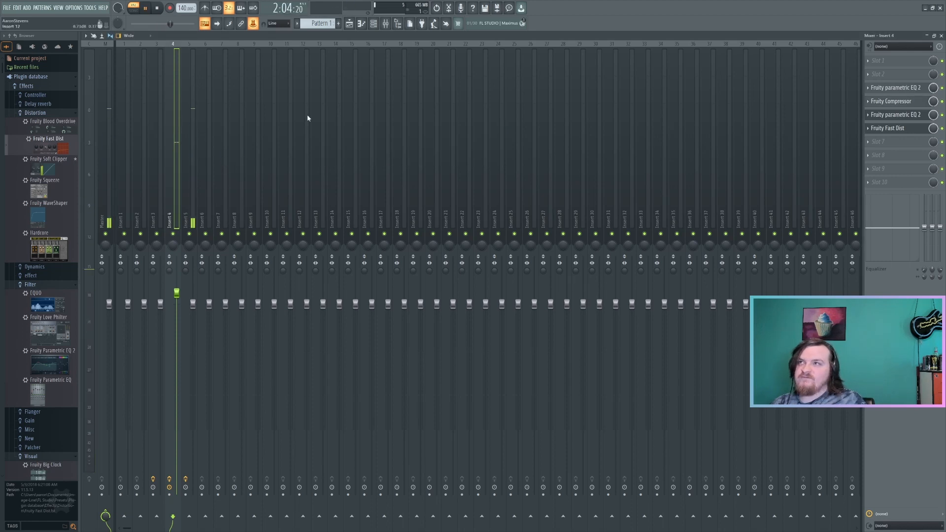
key(space)
- Find Edison among the Misc effects in the plugin database and load it onto mixer Insert 4
click(365, 26)
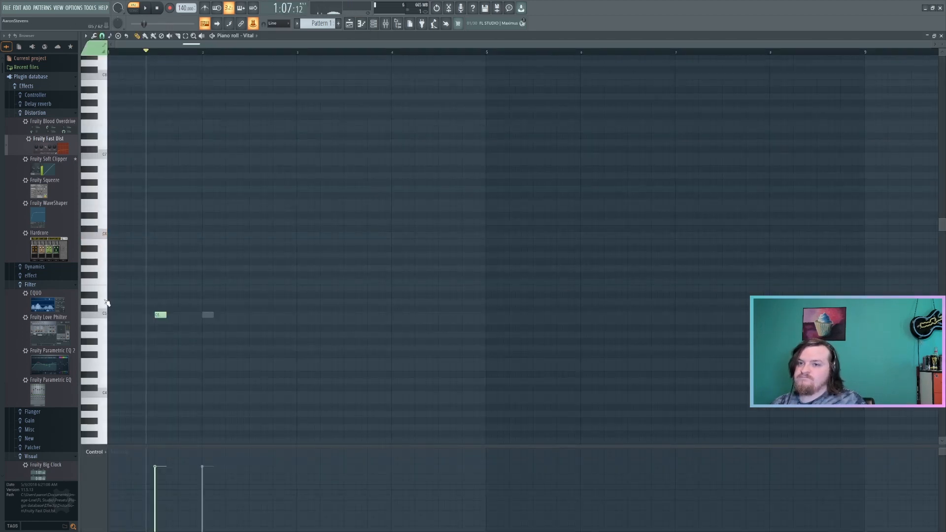
key(Escape)
scroll(58, 220, down, 3)
scroll(58, 221, up, 5)
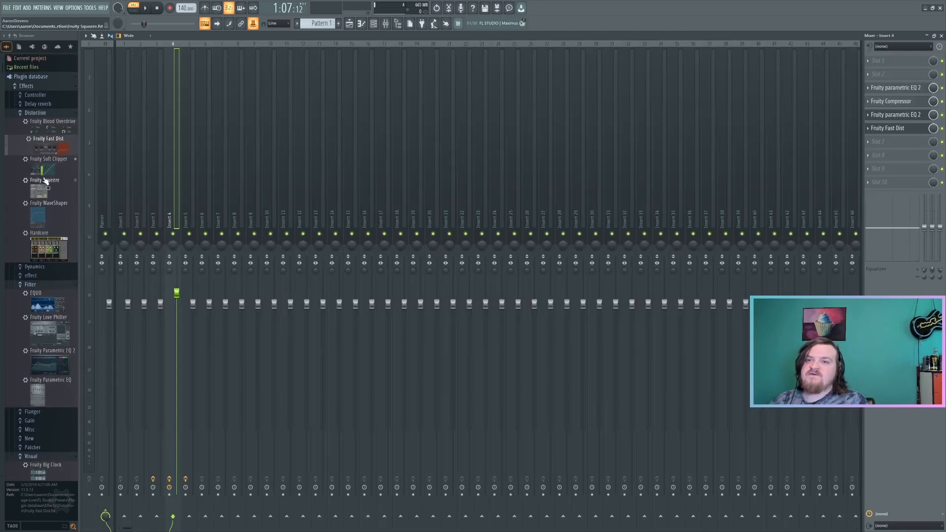
click(47, 113)
scroll(51, 233, down, 15)
scroll(58, 226, up, 9)
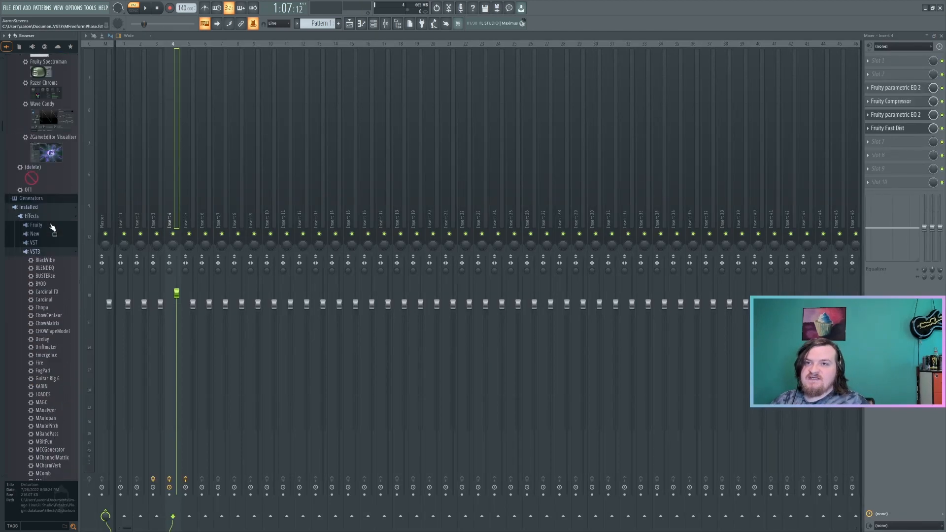
click(48, 297)
scroll(54, 246, up, 8)
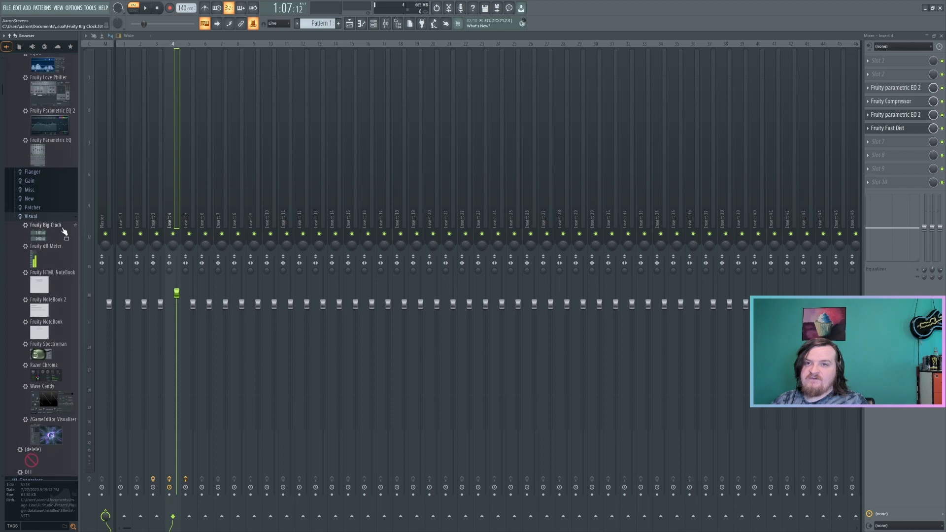
click(55, 217)
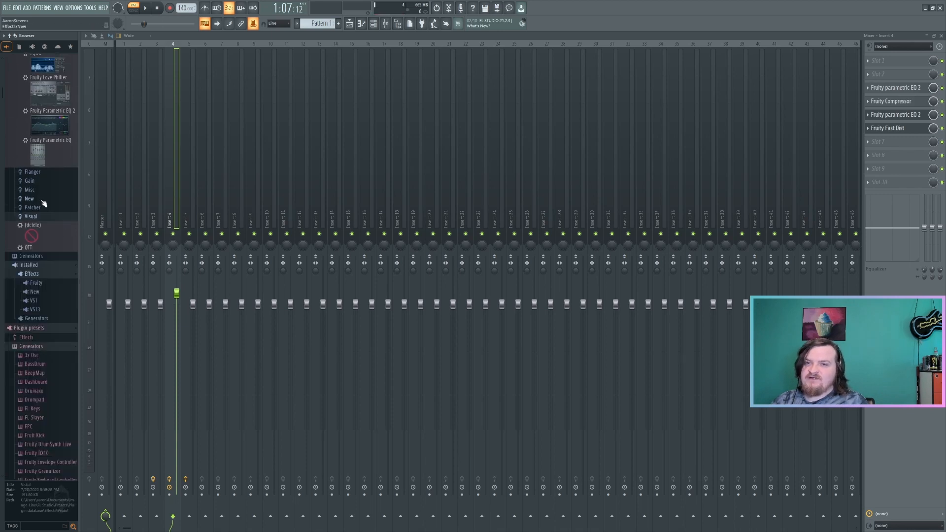
drag(40, 175, 879, 156)
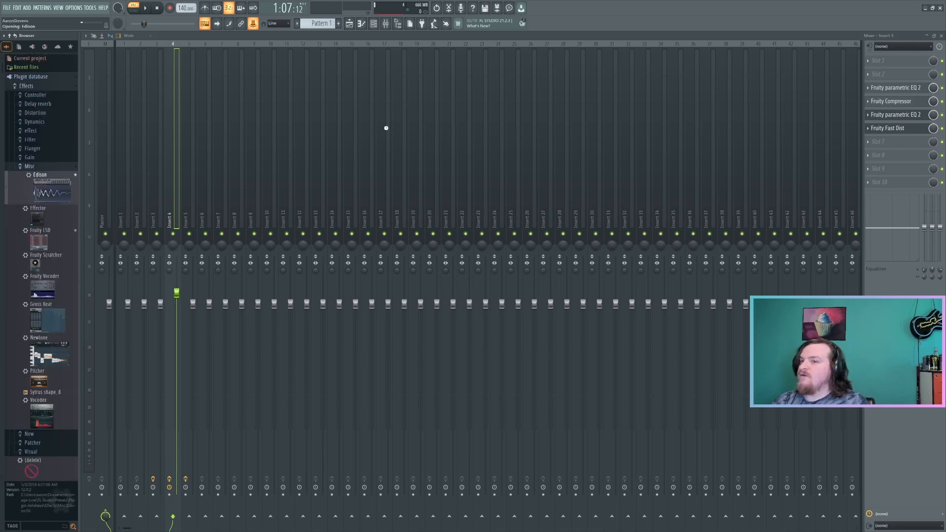
click(157, 83)
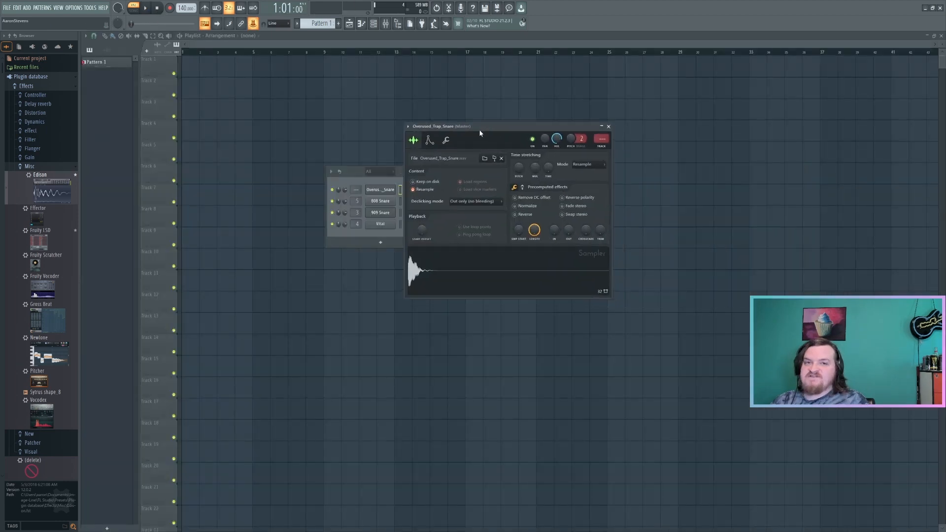
- Reposition the Overused_Trap_Snare sampler window and audition its sample several times
drag(479, 129, 454, 120)
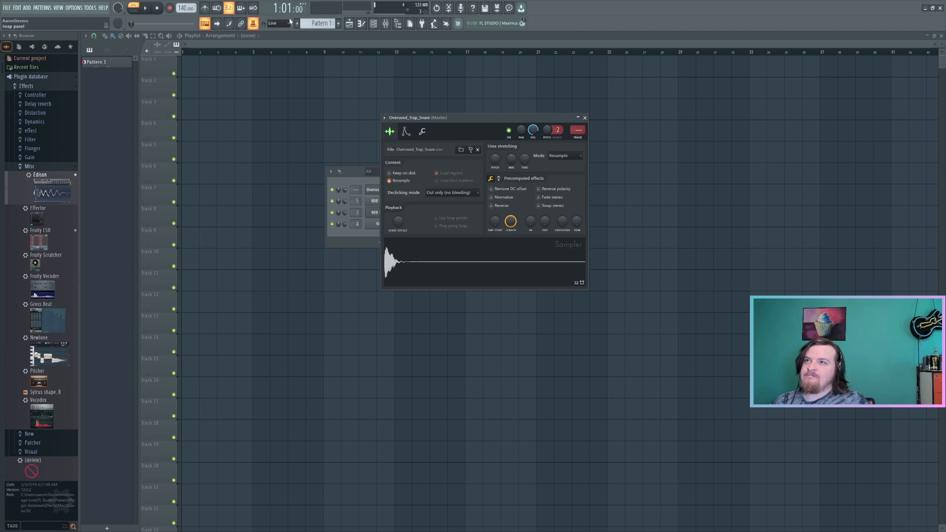
click(414, 269)
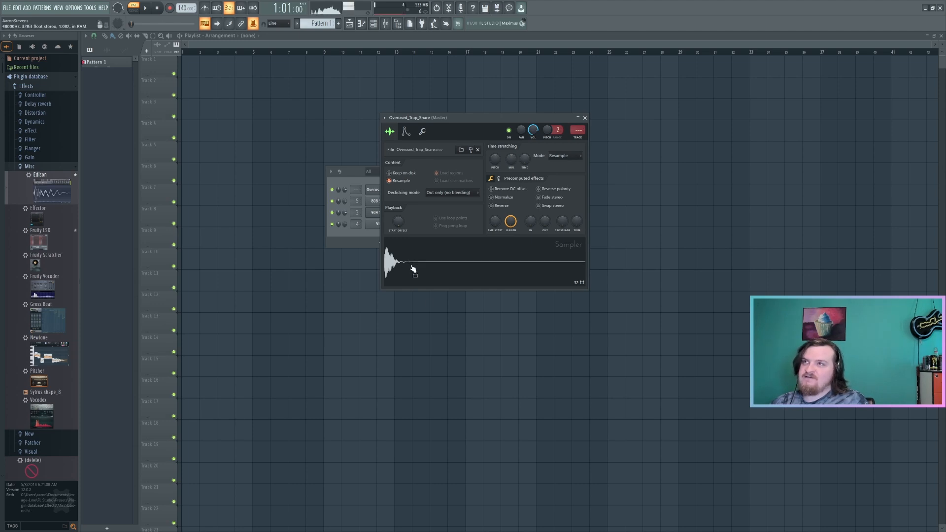
click(414, 269)
click(414, 268)
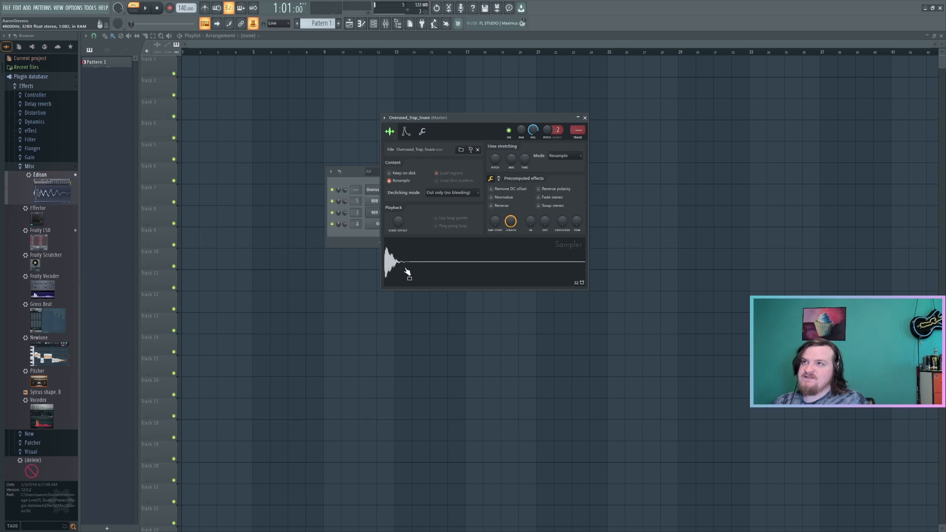
- Normalize the snare Example sample, shorten its length with a fade-out, and audition it
key(F7)
drag(204, 301, 205, 316)
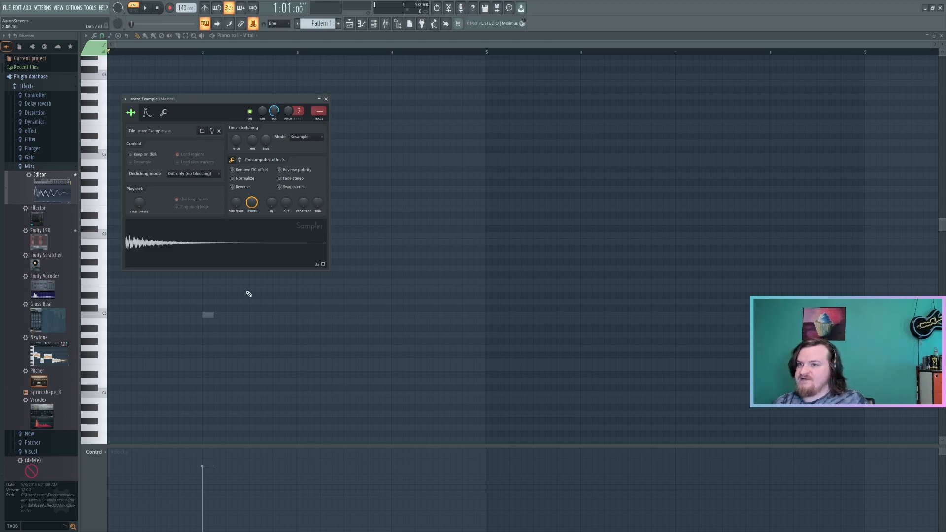
click(232, 178)
click(230, 228)
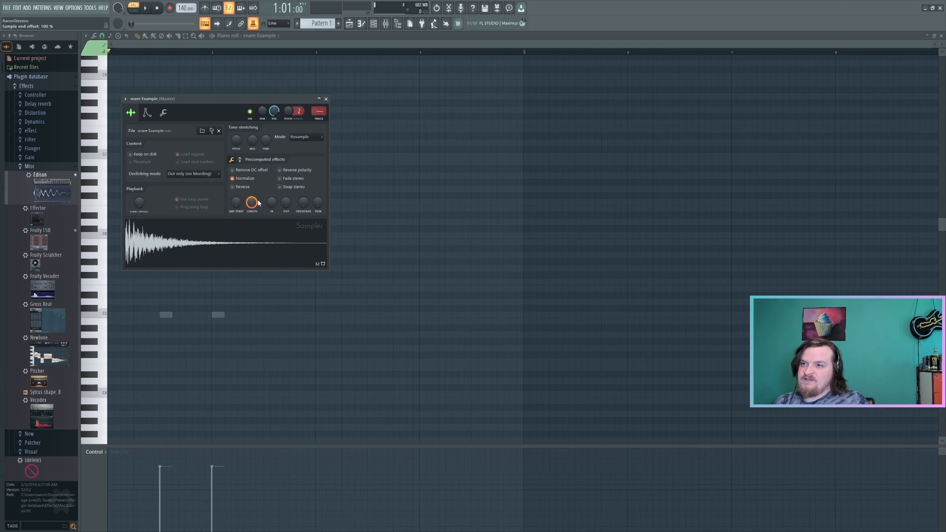
drag(253, 202, 253, 213)
click(270, 246)
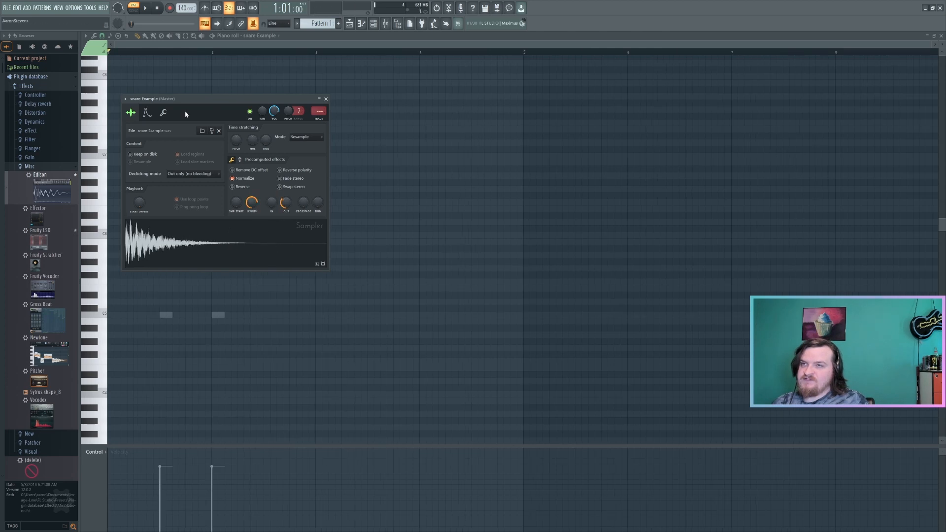
key(space)
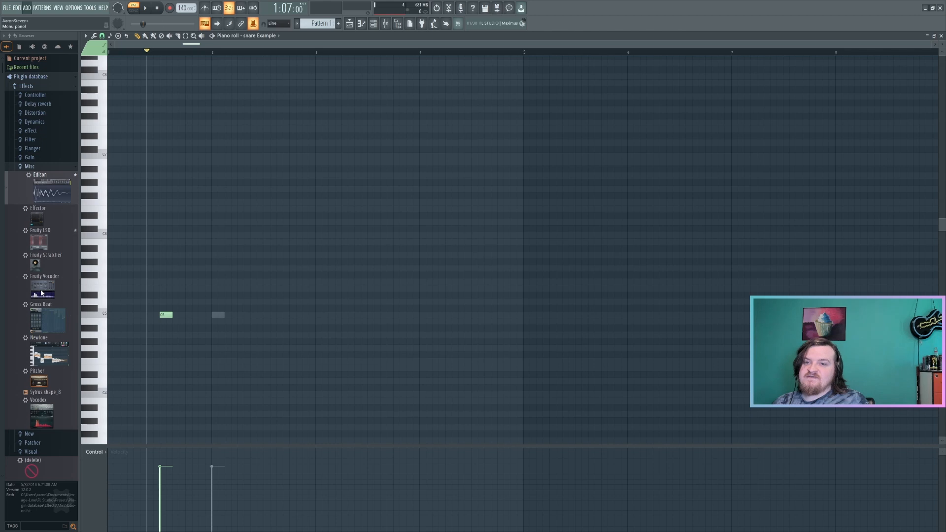
- Layer a D6 note for Clav and a C5 note for clap 17 at the snare Example's position, and show the mixer
click(41, 291)
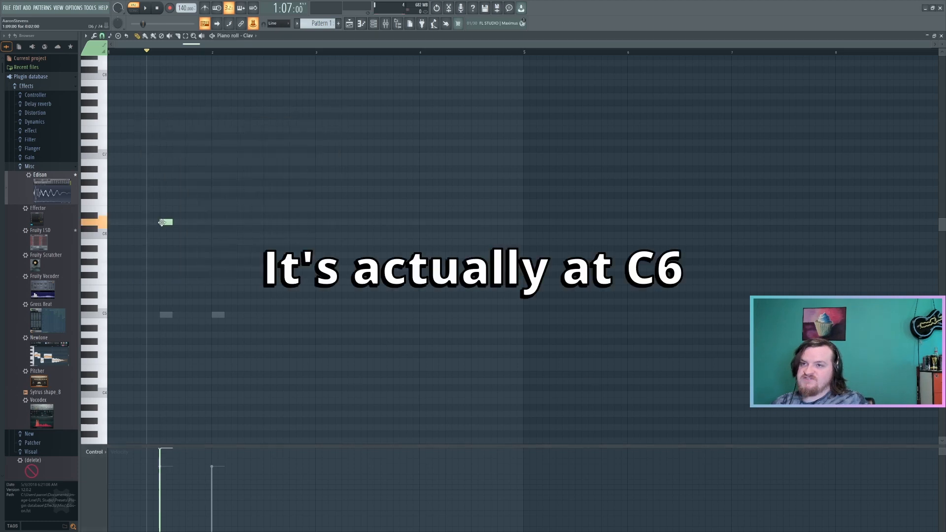
click(161, 223)
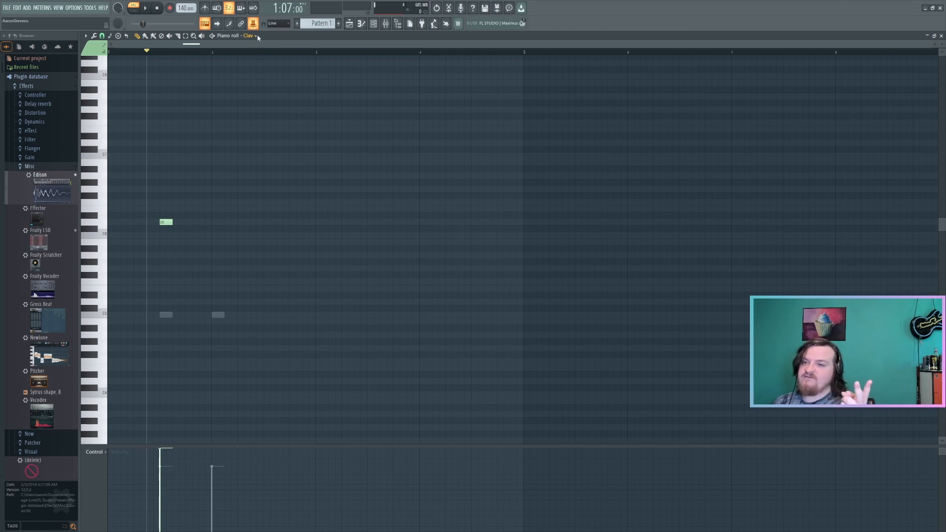
key(Down)
click(166, 315)
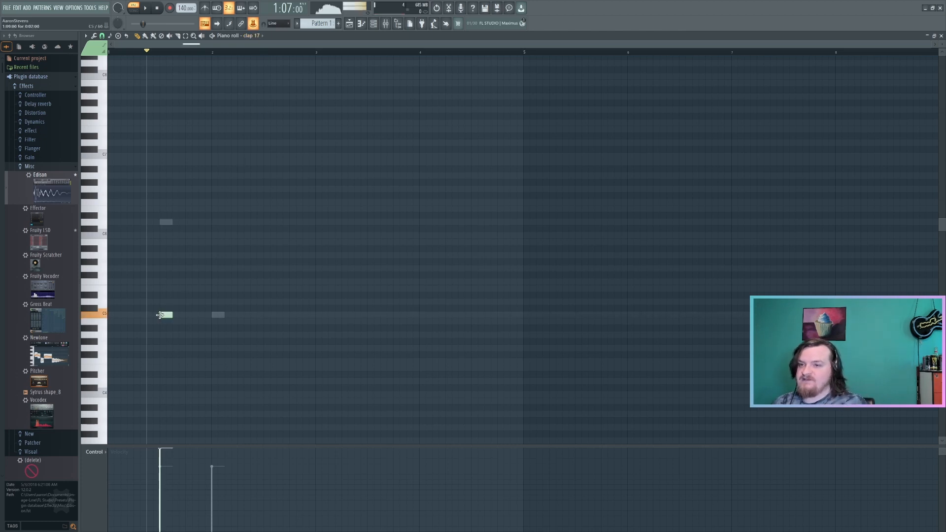
click(373, 23)
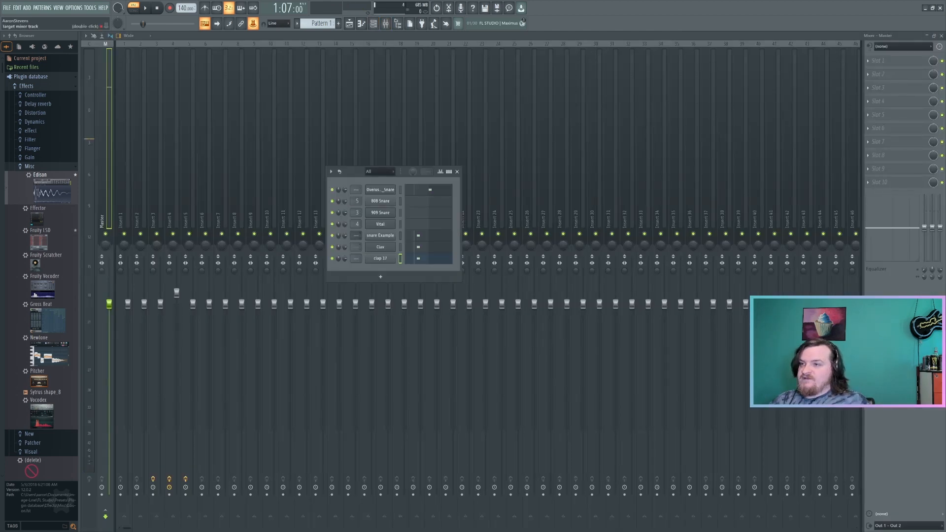
- Route the snare Example, Clav and clap 17 channels to mixer Insert 7
scroll(357, 235, up, 4)
scroll(356, 236, up, 3)
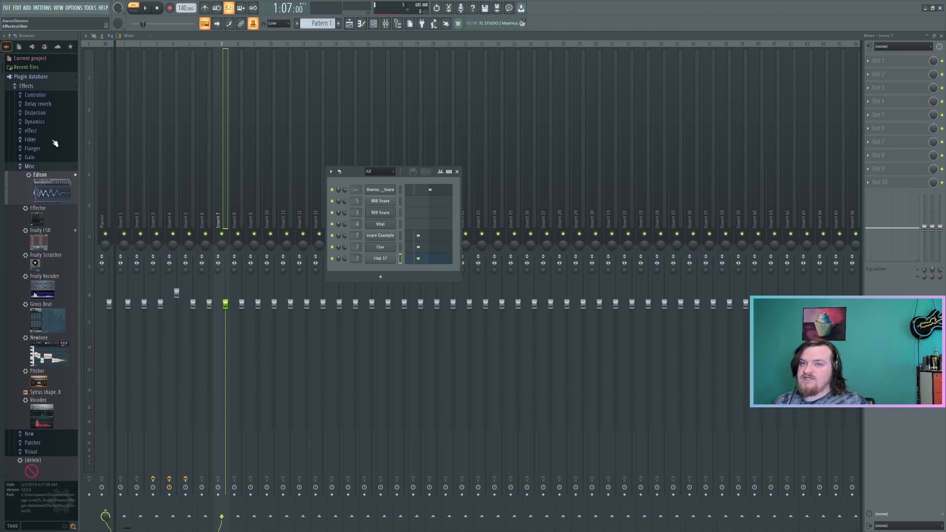
- Load Fruity Fast Dist from the Distortion effects into slot 2 of Insert 7 and switch its distortion type
click(35, 112)
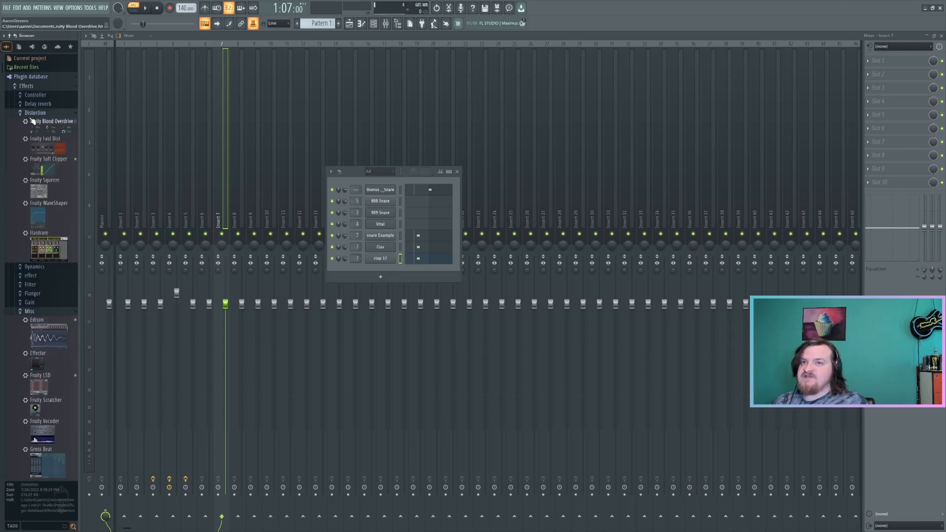
drag(47, 139, 422, 97)
drag(880, 79, 880, 75)
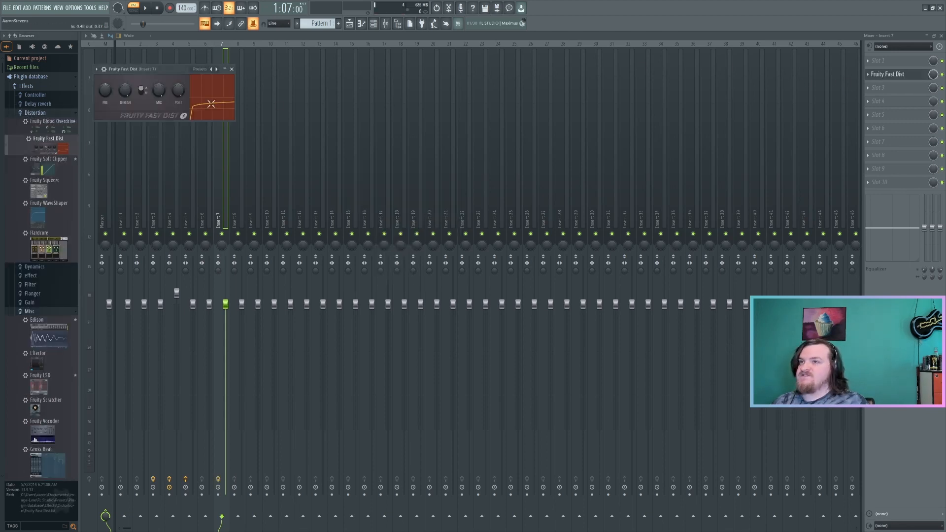
click(142, 91)
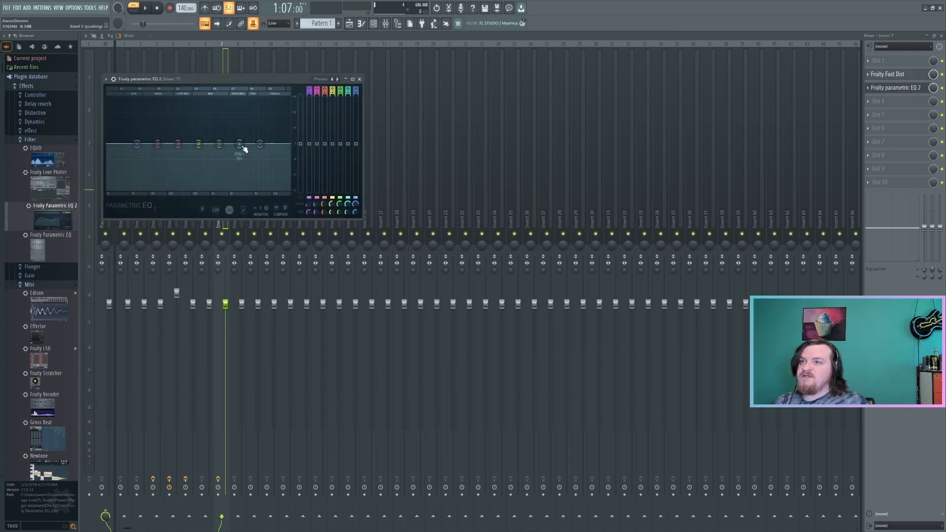
- Cut band 7 and slightly boost band 6 of Insert 7's Parametric EQ 2 during playback, and bring up clap 17's settings
key(space)
drag(260, 143, 256, 161)
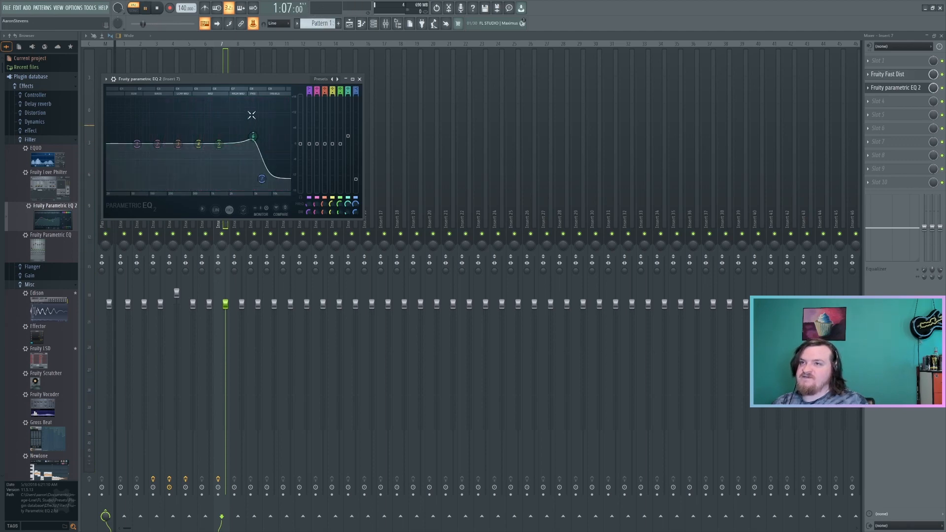
key(space)
key(space)
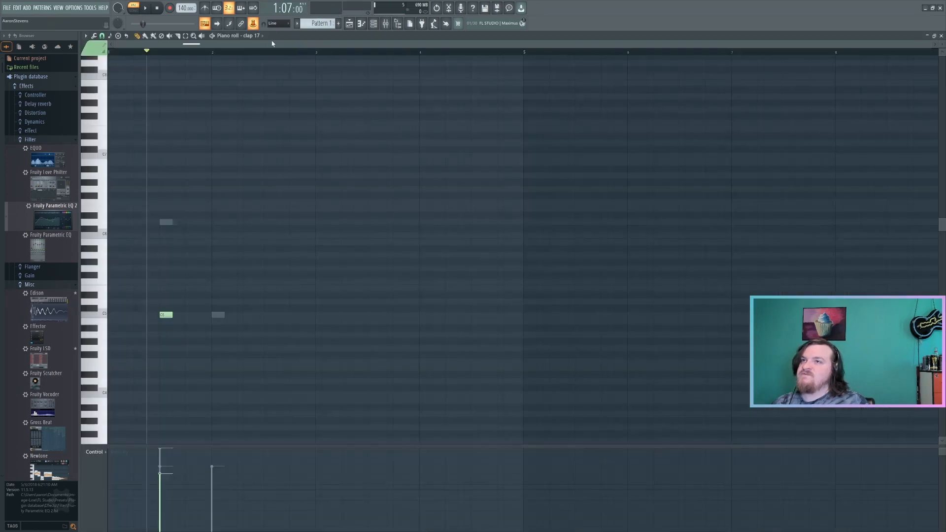
click(258, 36)
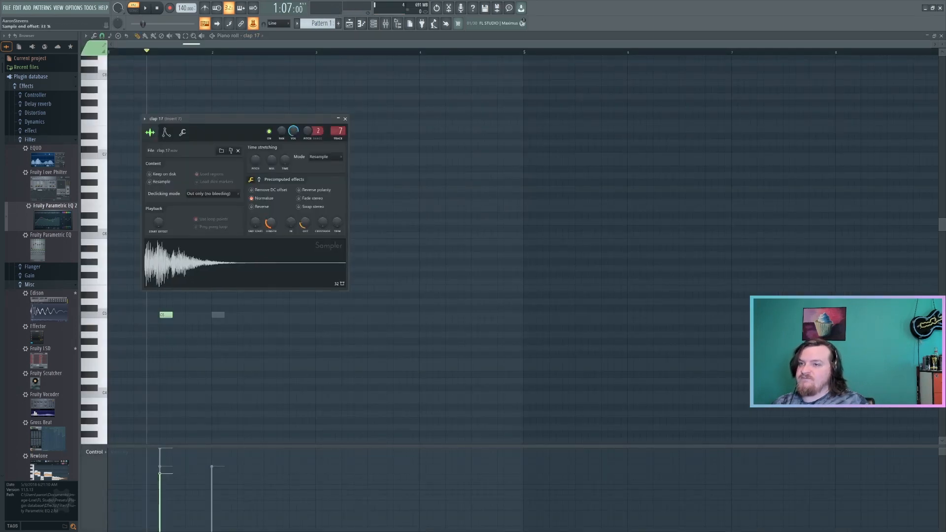
- Load Fruity Compressor from the Dynamics effects into slot 5 of Insert 7 and audition it
click(42, 114)
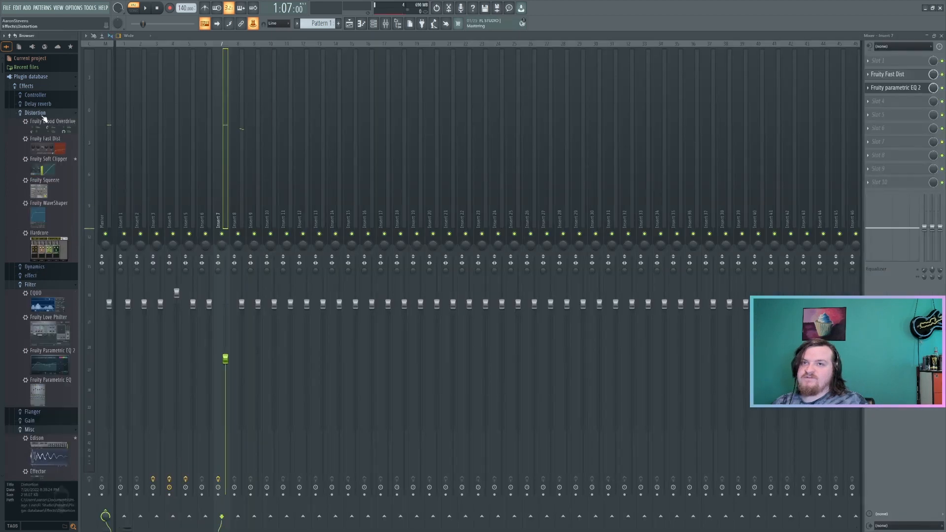
click(43, 115)
click(34, 122)
drag(49, 130, 891, 114)
key(space)
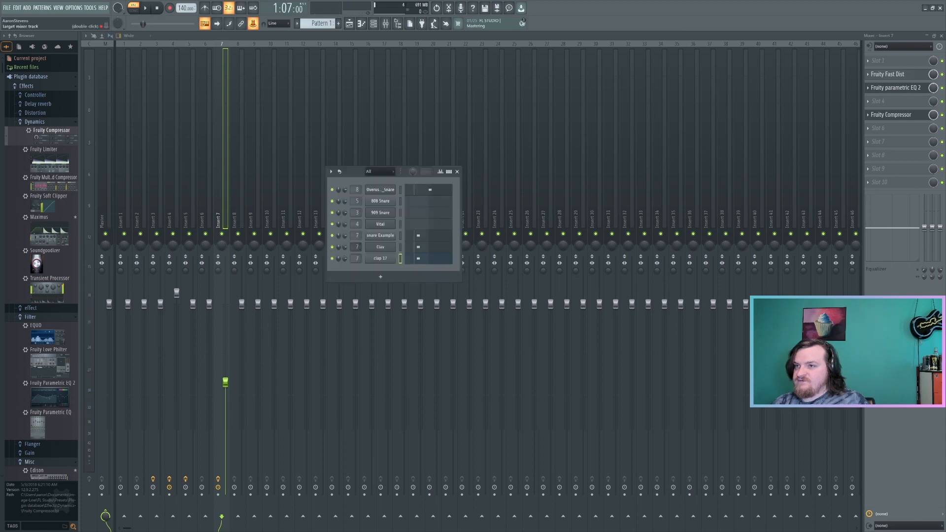
- Route the Clav channel to mixer Insert 10 and solo that track
drag(356, 246, 356, 238)
key(F6)
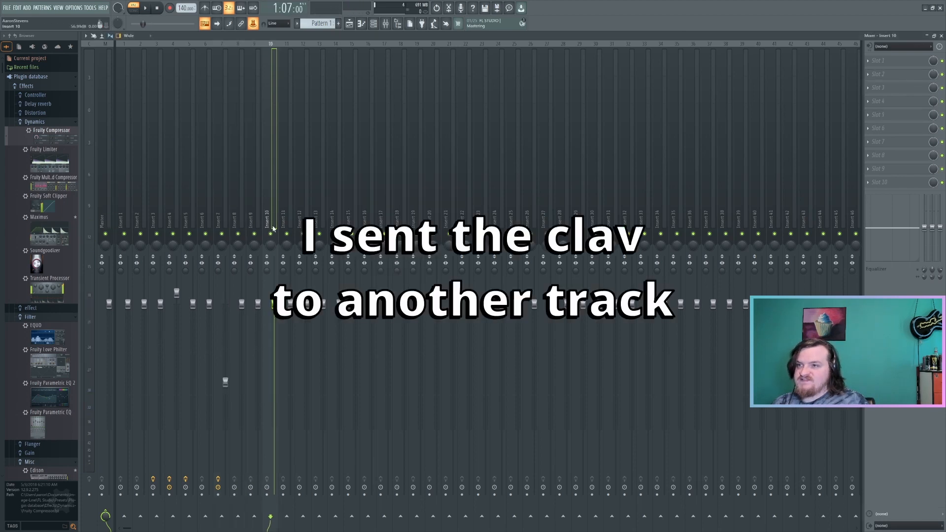
right_click(271, 235)
- Load Fruity Fast Dist into slot 3 of Insert 10 and play the pattern
click(43, 113)
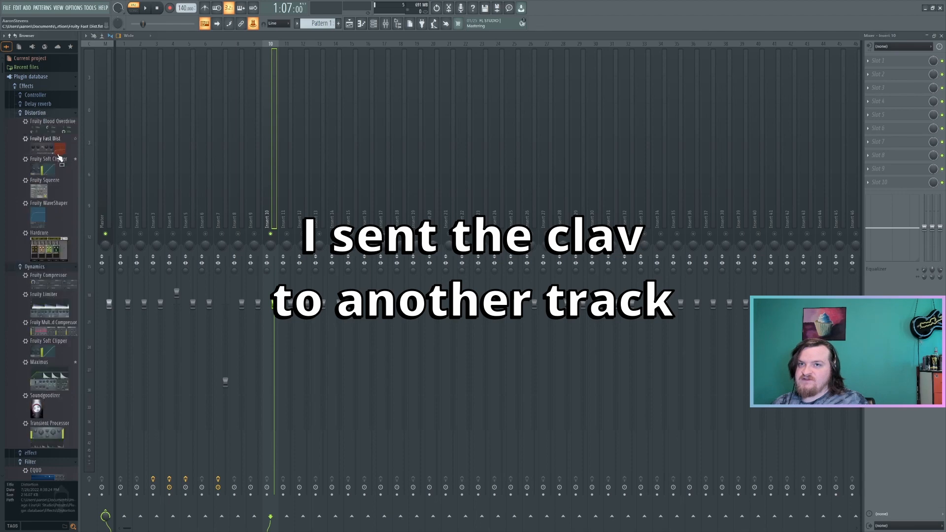
drag(48, 139, 55, 156)
key(space)
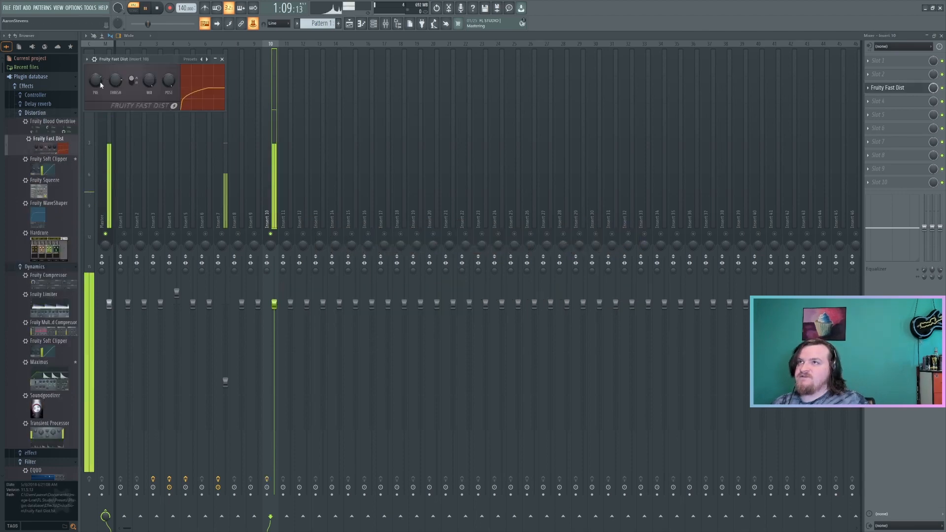
- Pull down the second band of Insert 7's Parametric EQ 2 to cut the lows
click(221, 59)
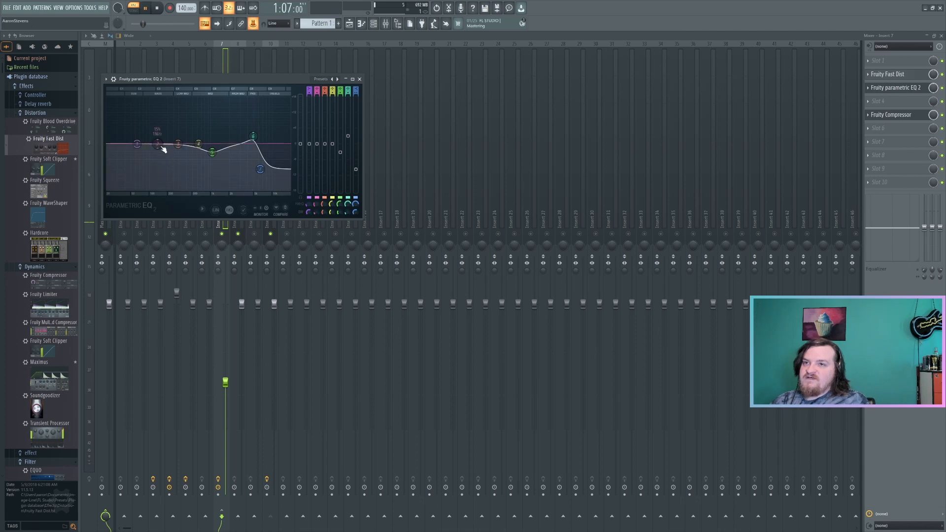
drag(157, 144, 165, 176)
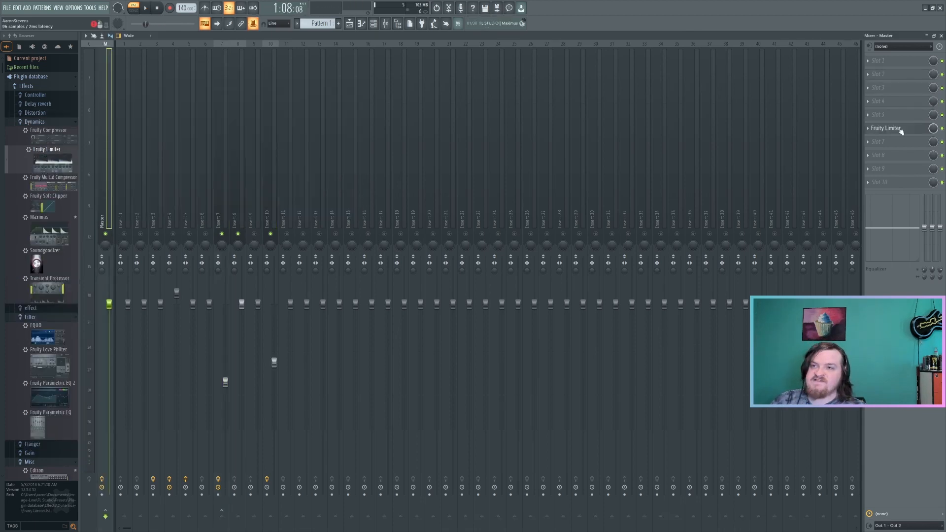
- Examine the snare peaks in the master track's Fruity Limiter during playback, with its window moved aside
click(901, 130)
drag(501, 156, 436, 138)
key(space)
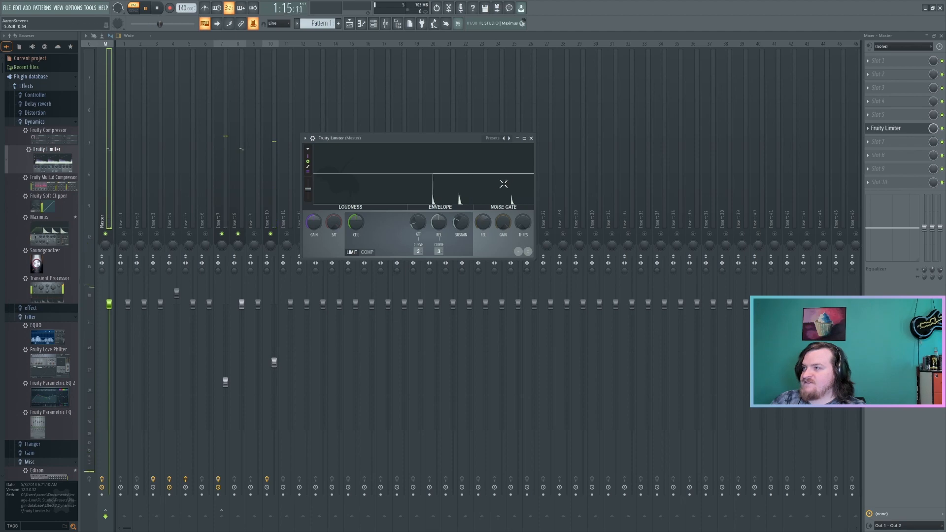
- Add a second Fruity Fast Dist after Insert 7's compressor and make band 5 of its last Parametric EQ 2 a peaking boost
click(225, 155)
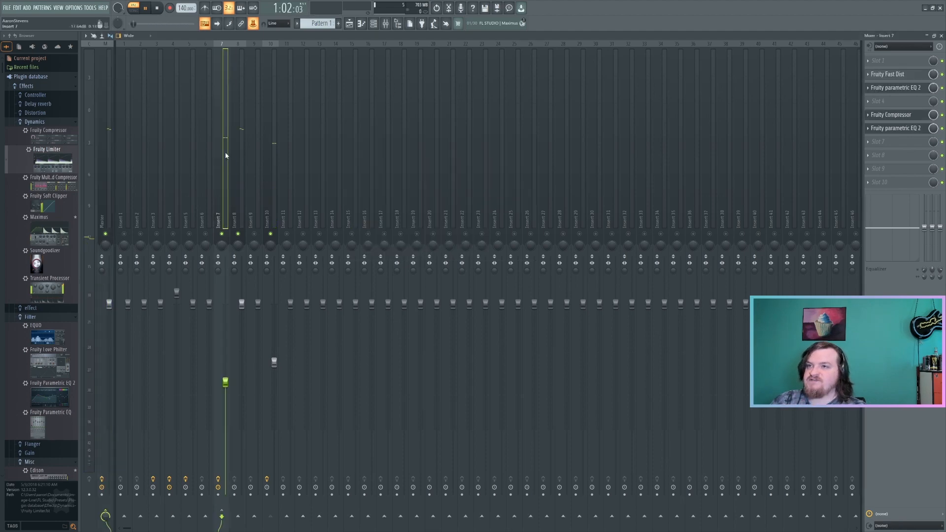
click(35, 122)
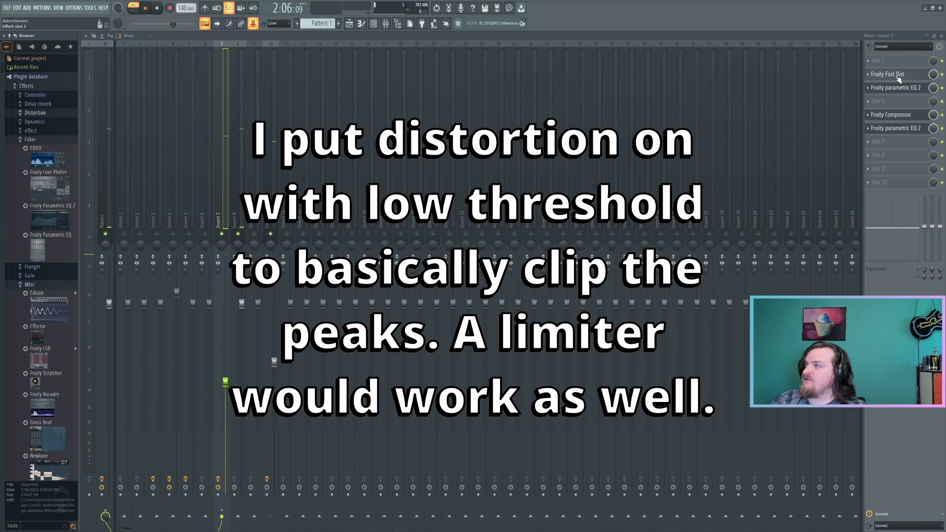
click(63, 123)
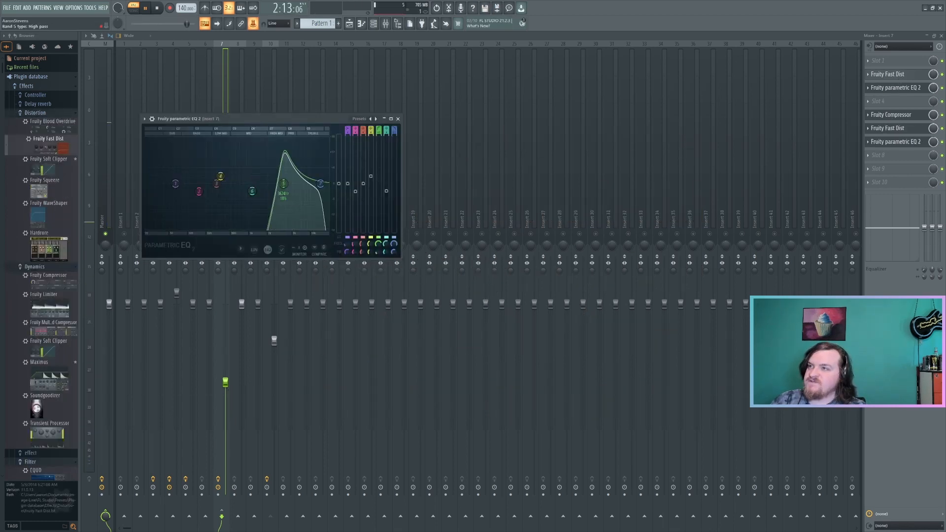
drag(379, 131, 379, 119)
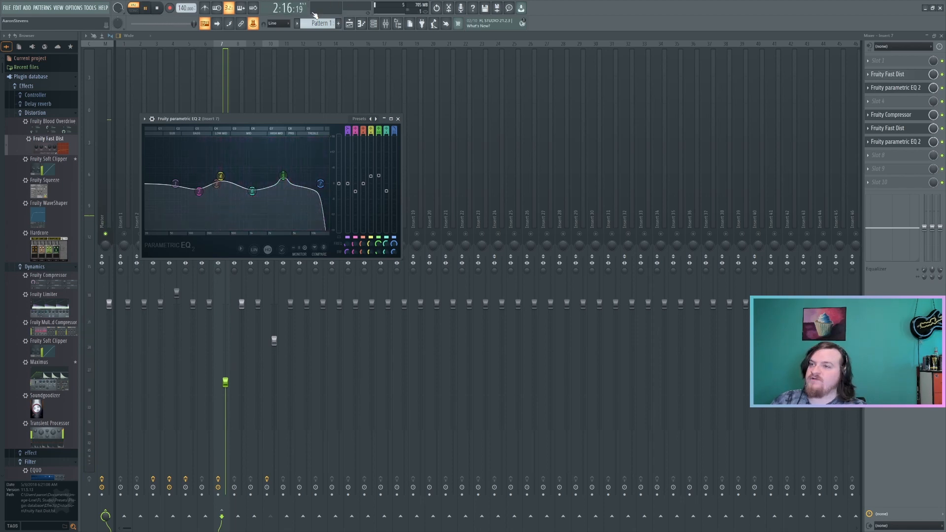
- Solo mixer Insert 8 with the Overused Trap Snare and stop playback
click(240, 217)
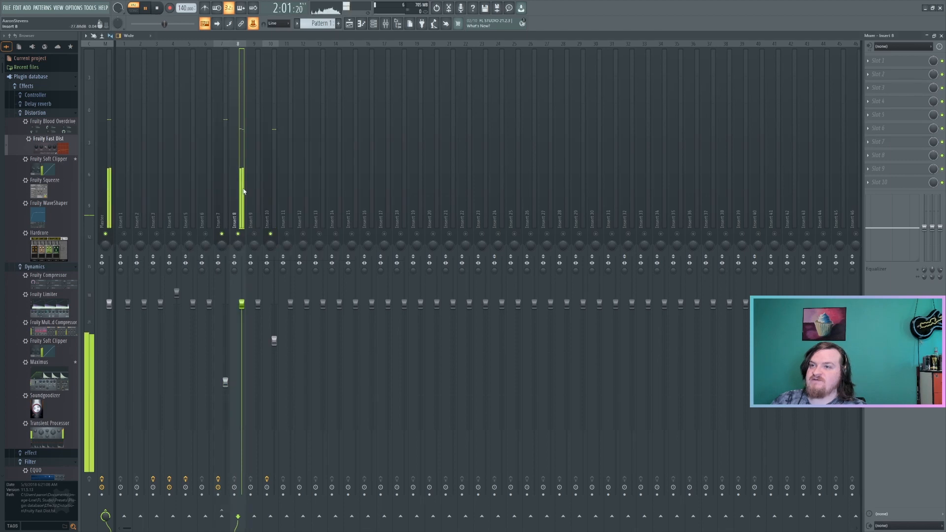
right_click(239, 235)
key(space)
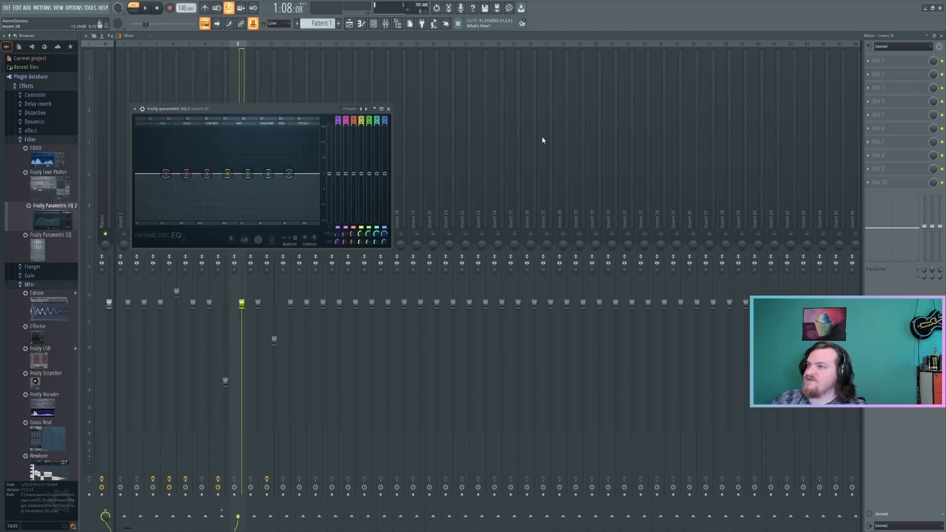
- Try band 7 of Insert 8's Parametric EQ 2 as a low-pass filter with its cutoff swept down to the lows
key(space)
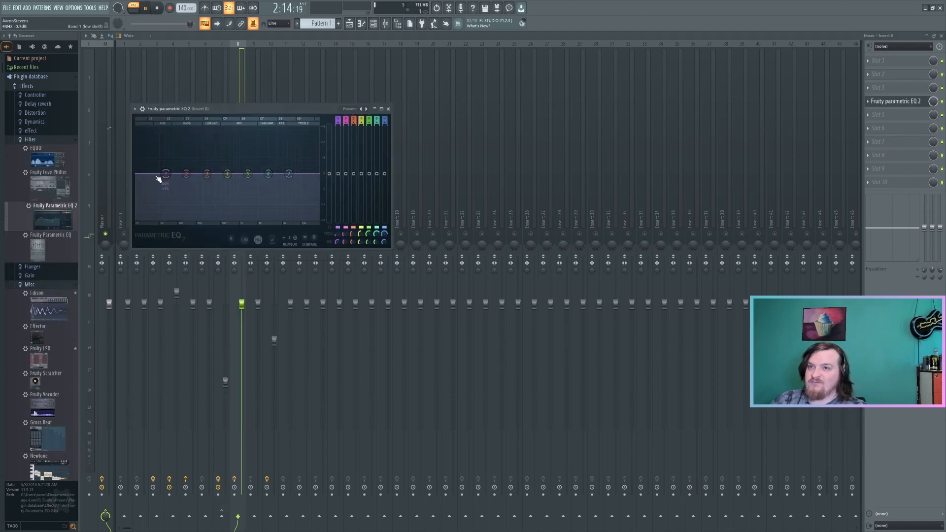
key(space)
click(385, 119)
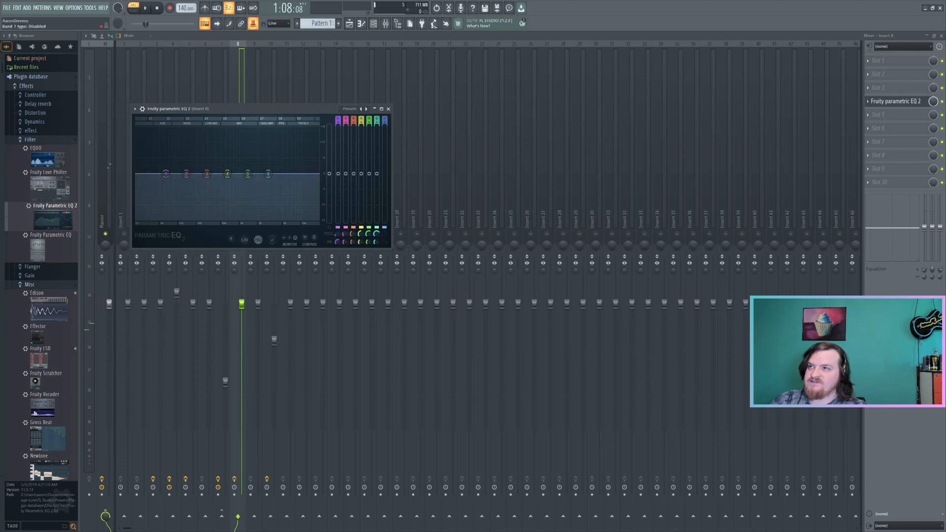
drag(386, 119, 385, 115)
drag(291, 174, 175, 174)
key(space)
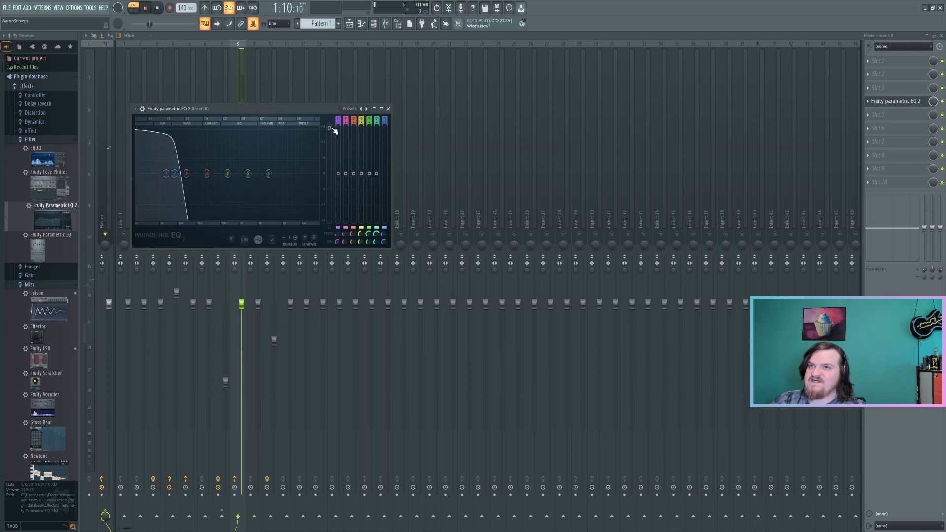
key(space)
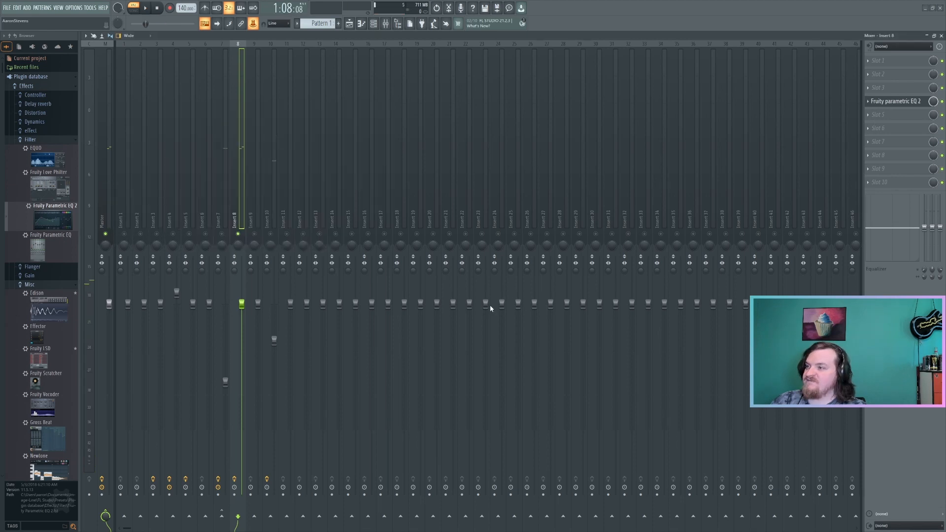
- Replace Insert 8's equalizer with a fresh Parametric EQ 2 in slot 3, using band 1 as a high-pass with a raised cutoff
click(489, 299)
drag(48, 222, 888, 92)
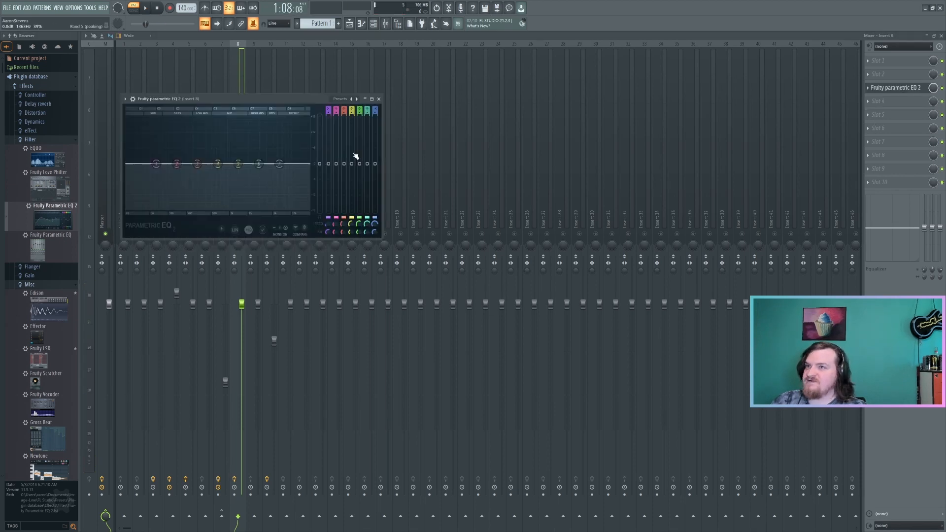
mouse_move(328, 110)
mouse_down()
mouse_move(329, 121)
mouse_move(328, 104)
mouse_up()
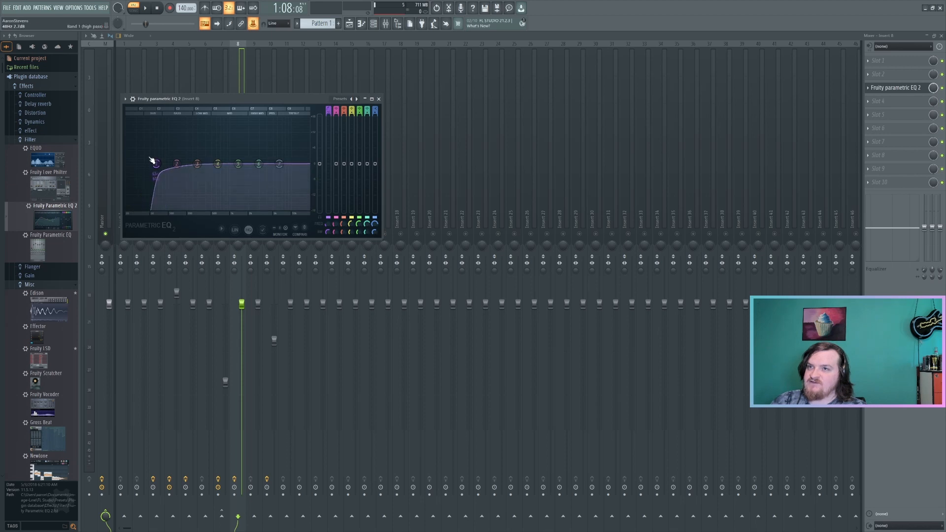
drag(156, 164, 169, 165)
key(space)
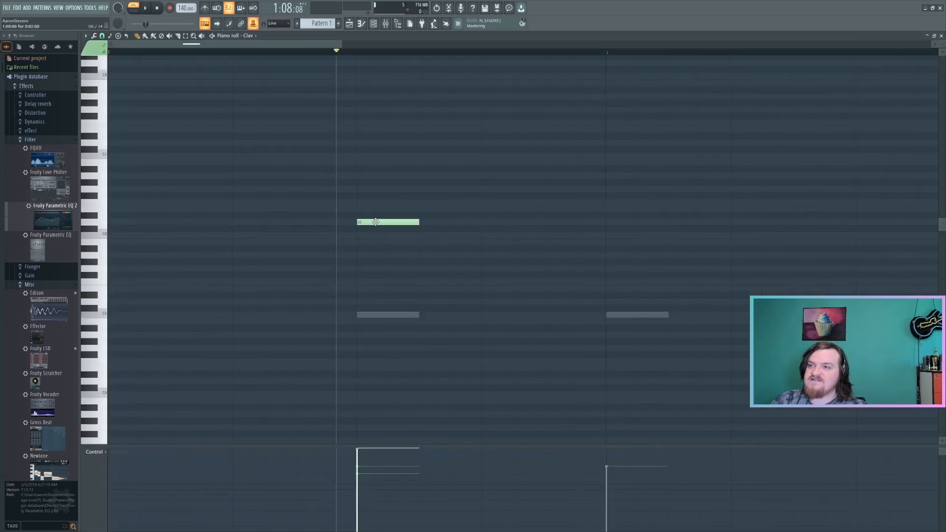
- Lower the Clav note to C6, audition the change, and return to the mixer
drag(376, 222, 375, 235)
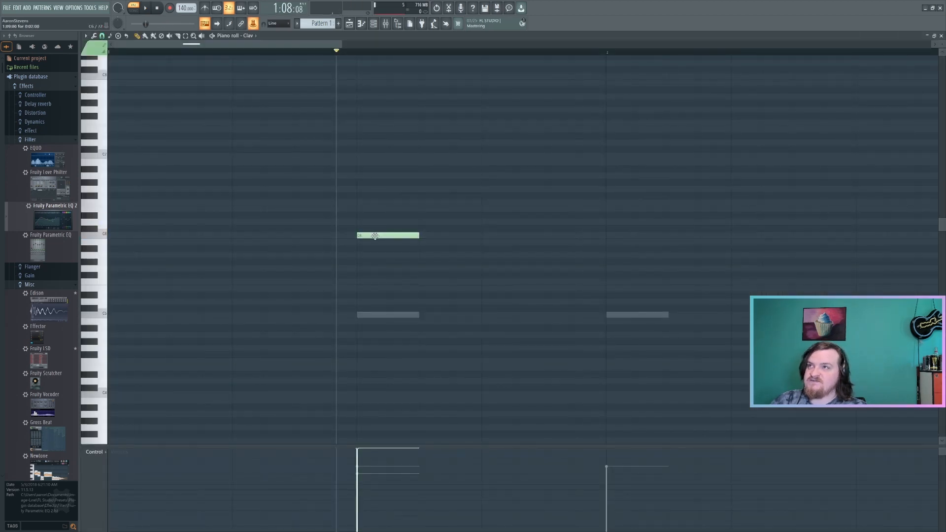
key(space)
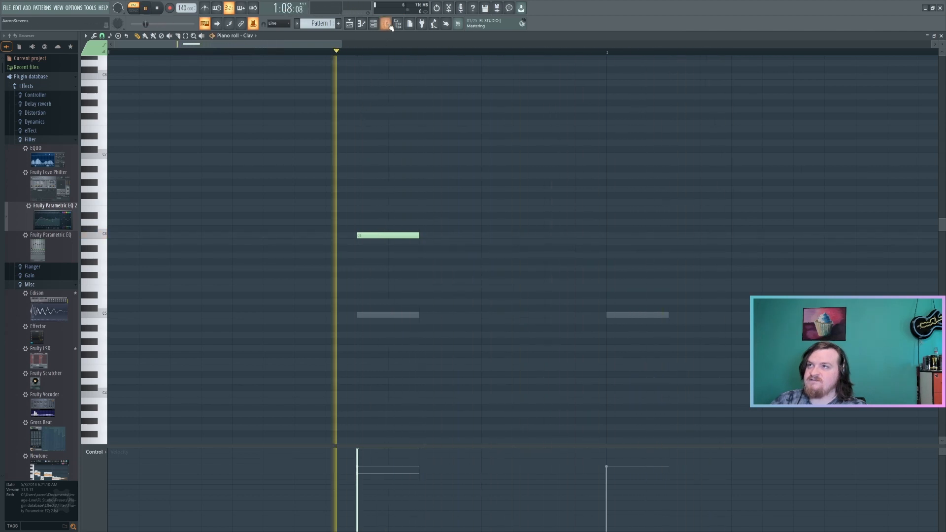
key(space)
key(F9)
click(895, 103)
key(space)
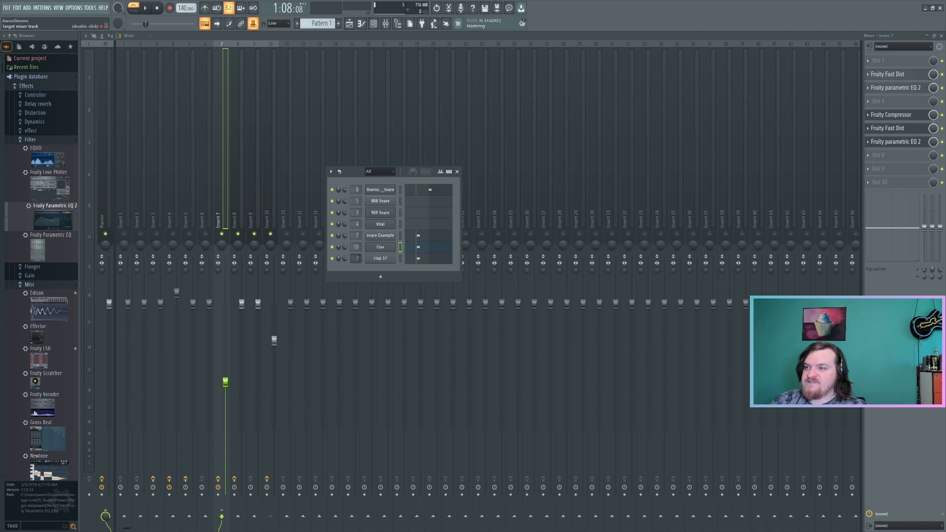
- Move clap 17 to its own mixer track, Insert 11, and send that track to Insert 7 instead of the master
scroll(356, 258, up, 4)
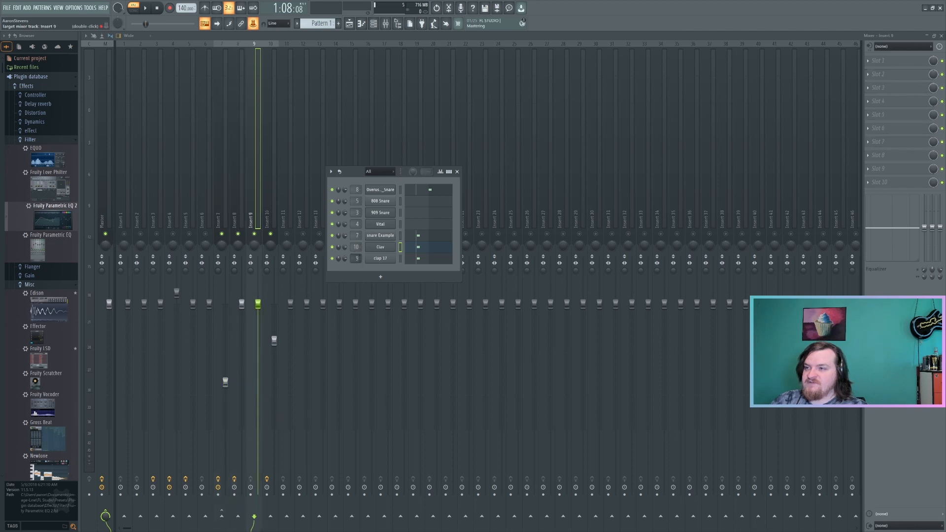
click(285, 224)
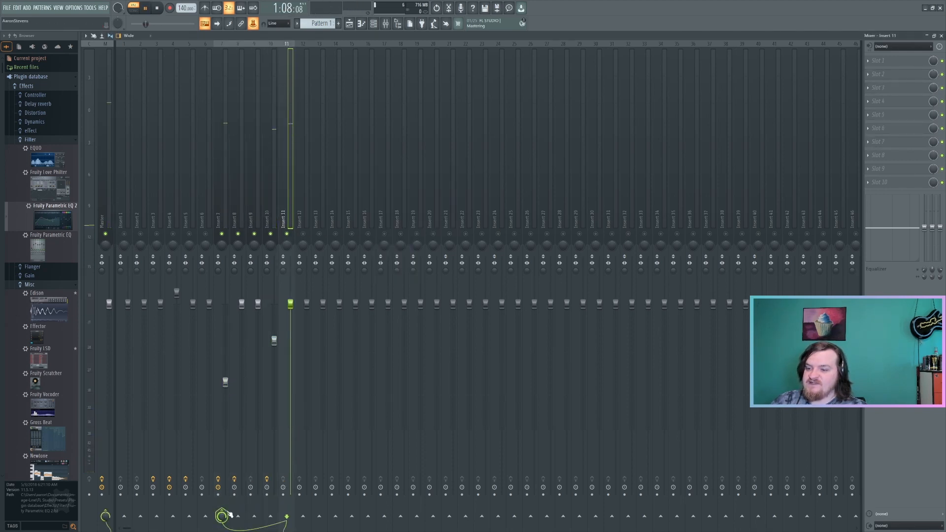
key(space)
- Load Fruity Compressor from the Dynamics effects into slot 4 of Insert 11 and play the pattern
click(34, 121)
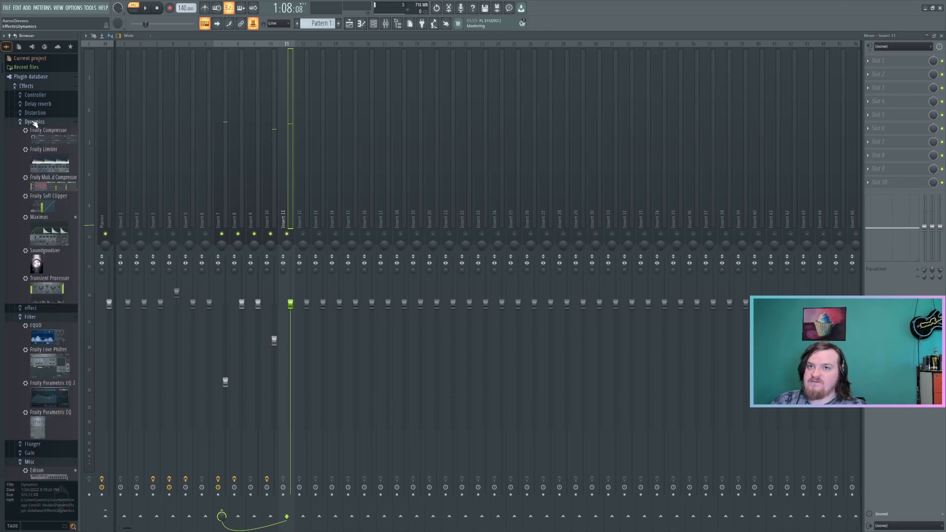
drag(43, 140, 884, 101)
key(space)
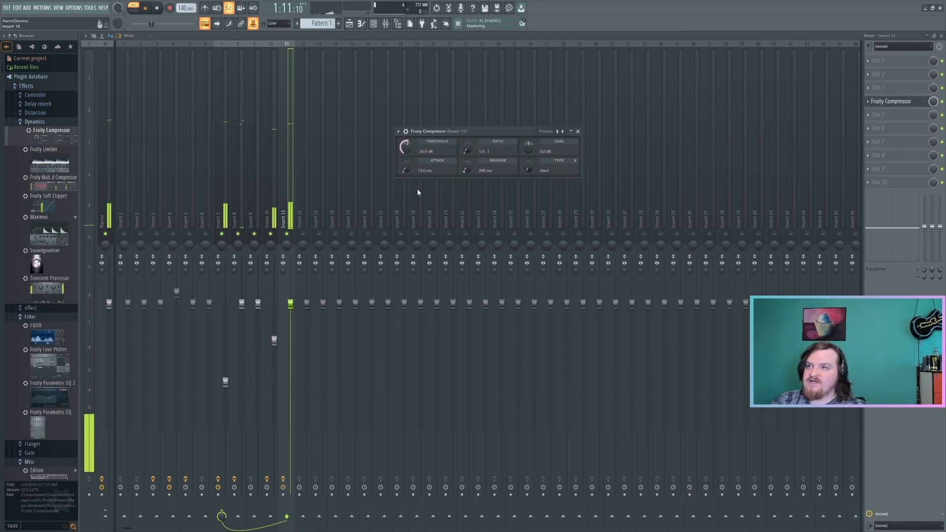
- Lower the threshold of Insert 11's Fruity Compressor, set the ratio to 5.4:1 and attack to about 163 ms, and audition it
key(space)
drag(472, 151, 472, 144)
key(space)
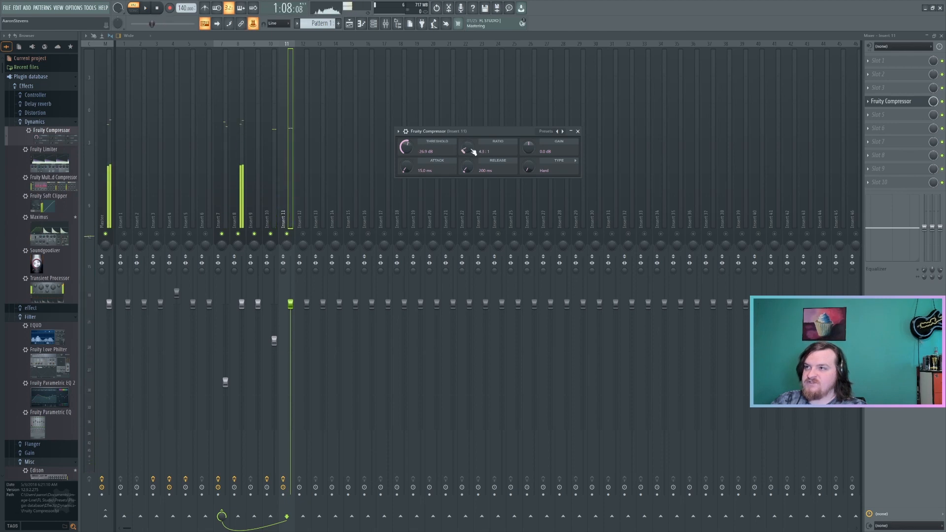
drag(406, 148, 405, 163)
drag(466, 150, 466, 141)
drag(406, 169, 403, 161)
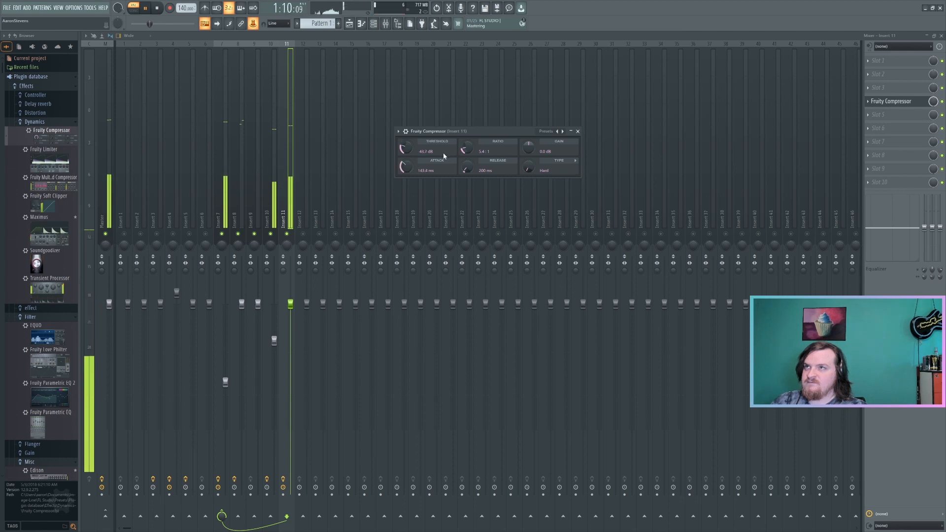
click(577, 132)
key(space)
- Load Fruity Fast Dist into slot 8 of Insert 7 and lower its threshold while auditioning the pattern
click(227, 161)
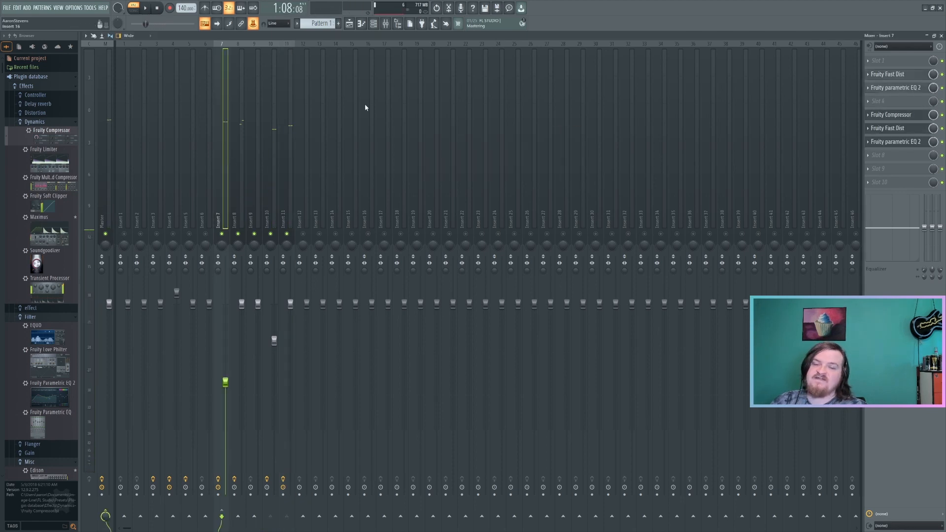
click(35, 112)
drag(50, 145, 407, 162)
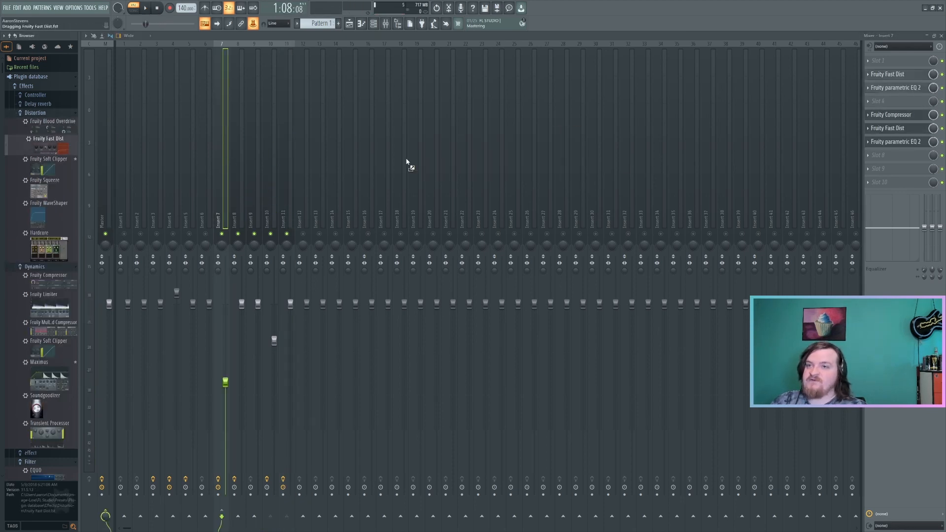
drag(887, 160, 887, 157)
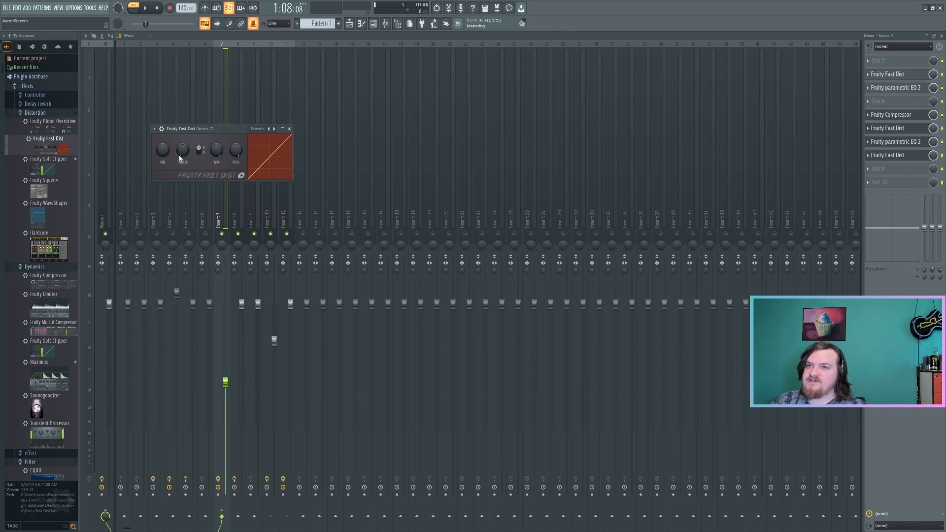
key(space)
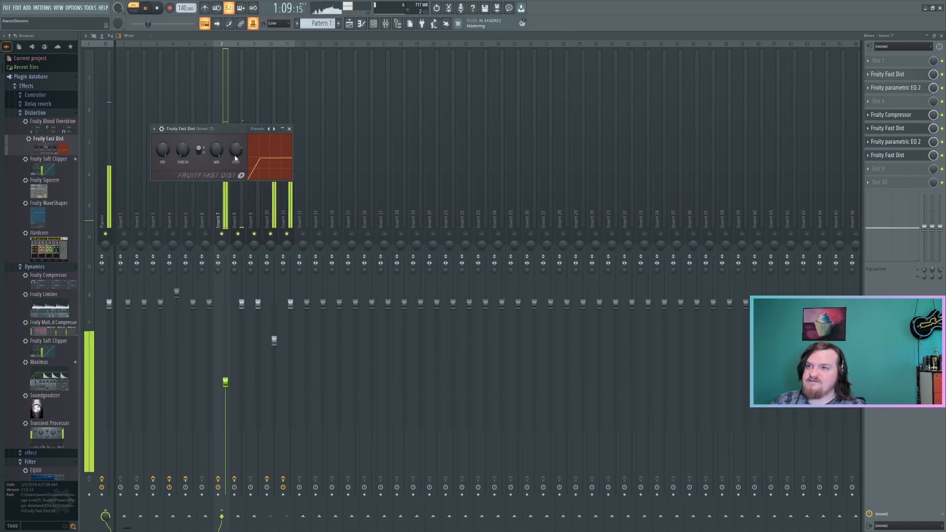
key(space)
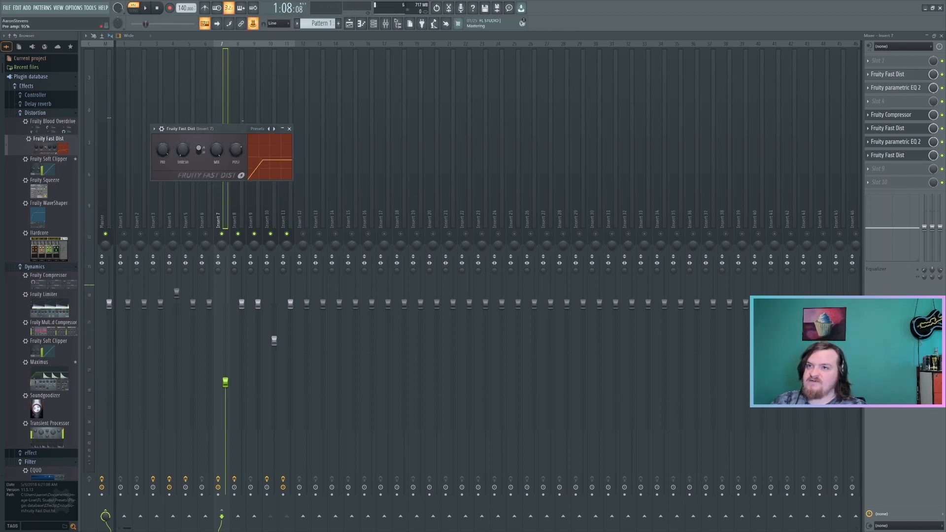
key(space)
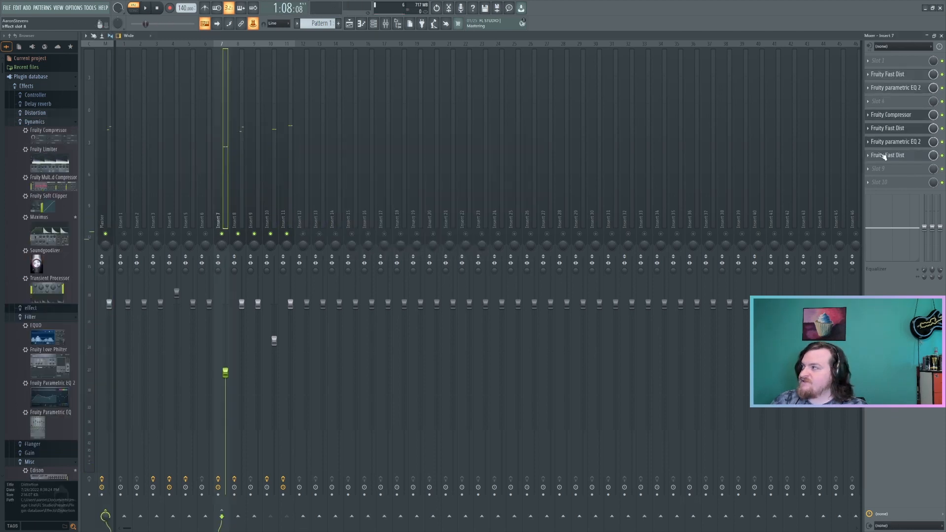
- Audition Insert 7 with the slot 8 distortion and add Fruity Limiter in slot 9
click(884, 156)
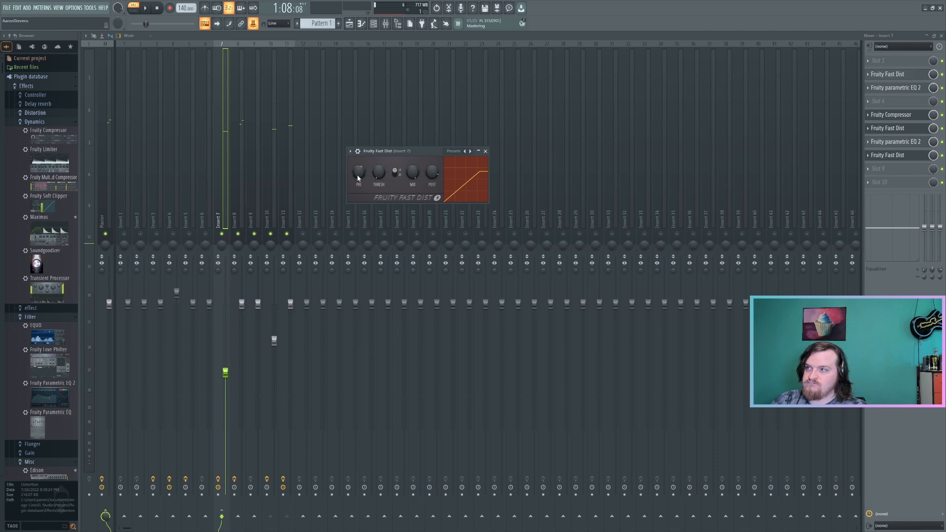
key(space)
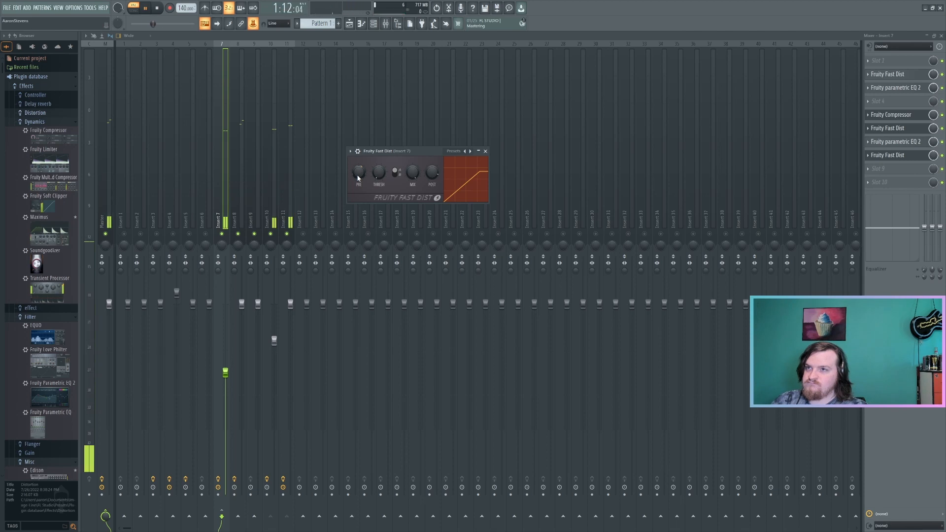
click(107, 159)
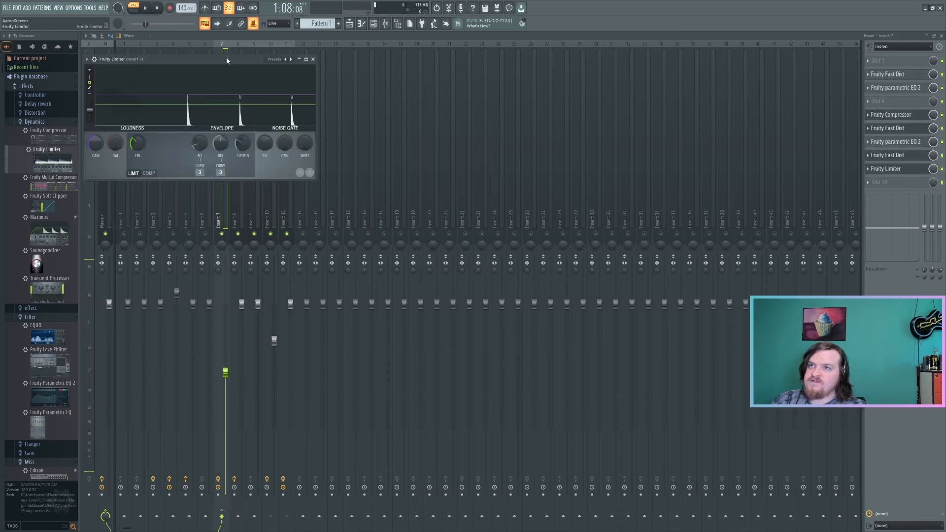
drag(226, 57, 460, 83)
- Play the pattern in the piano roll, switch to the Overused_Trap_Snare channel and inspect its sampler settings
key(space)
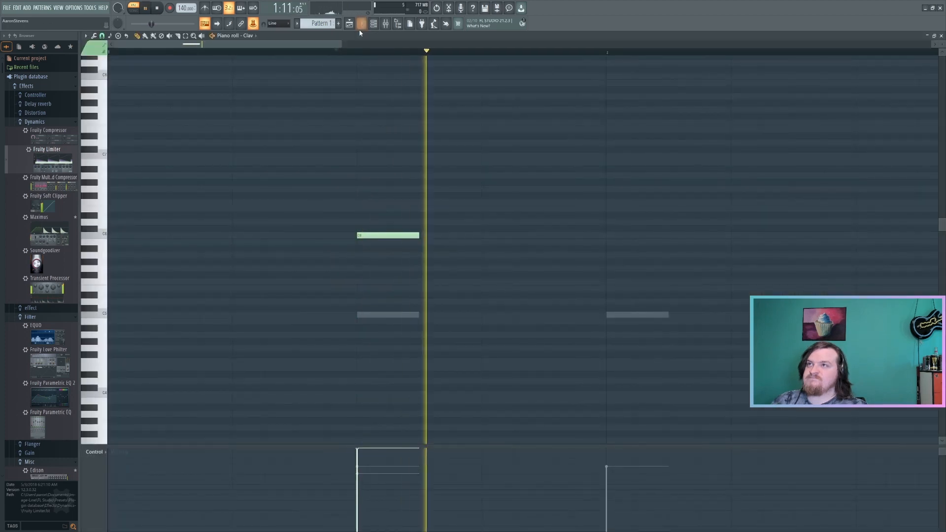
key(space)
drag(341, 44, 739, 44)
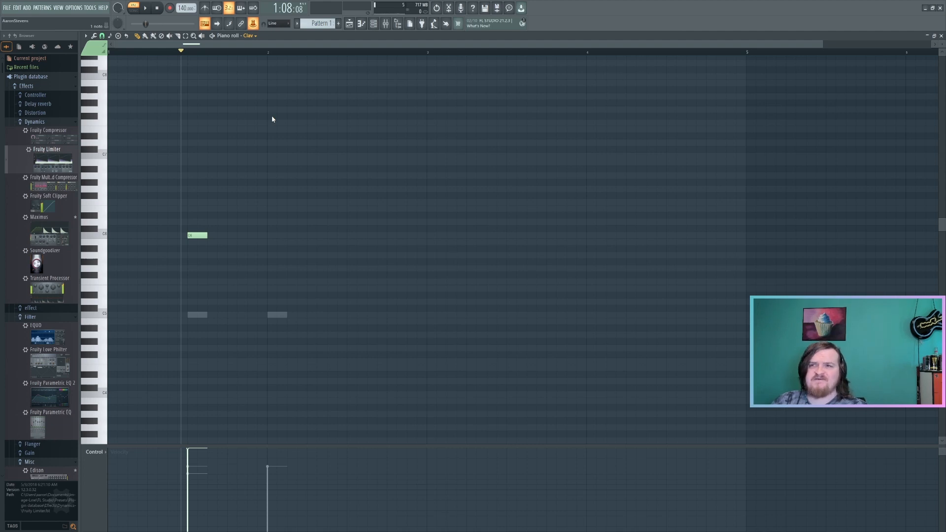
click(267, 85)
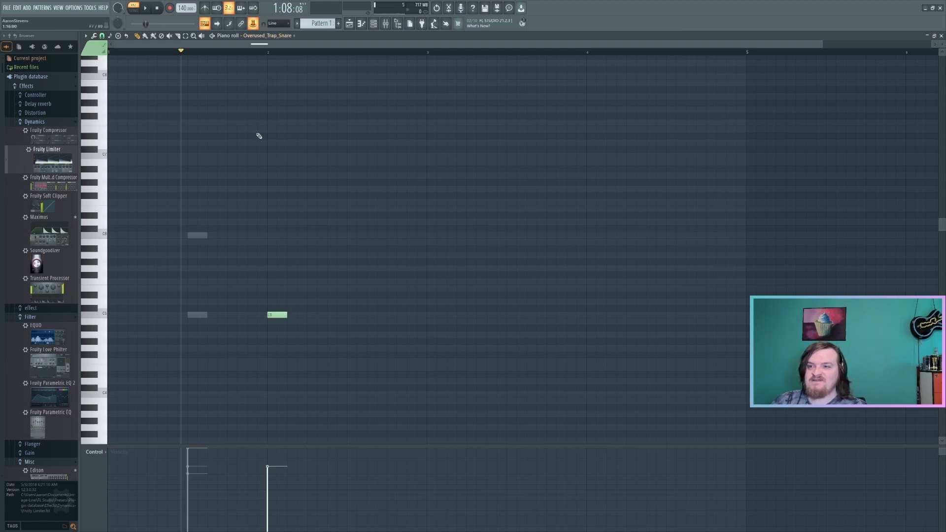
click(103, 319)
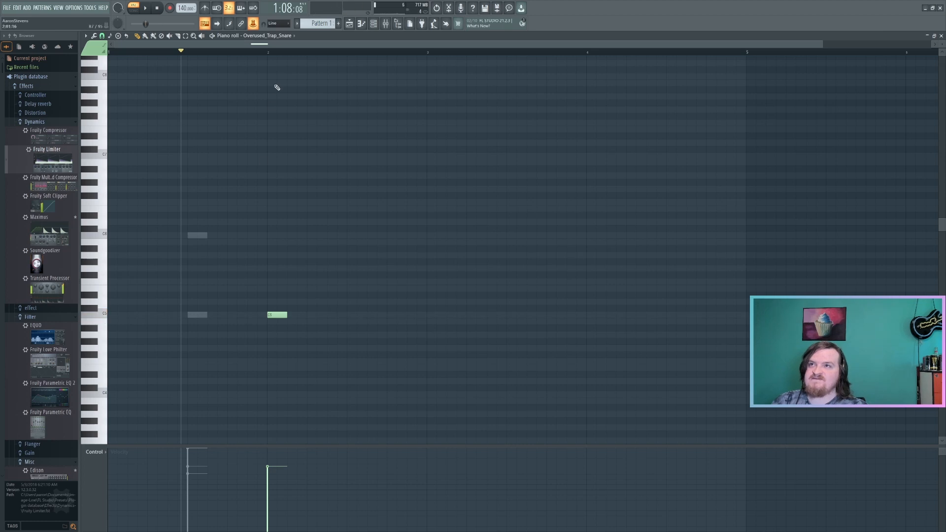
click(293, 37)
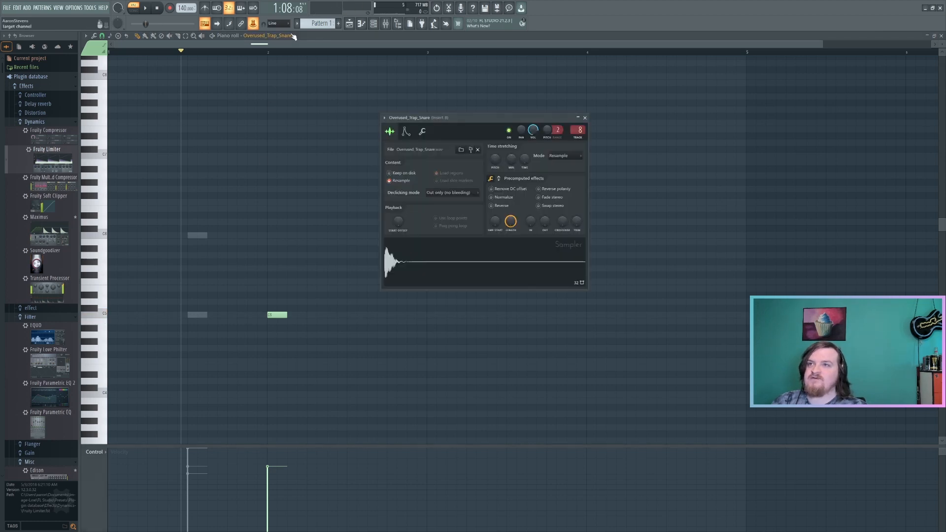
- Select the Clav channel in the piano roll, audition it, and replace its sample with perc16
click(291, 36)
click(265, 114)
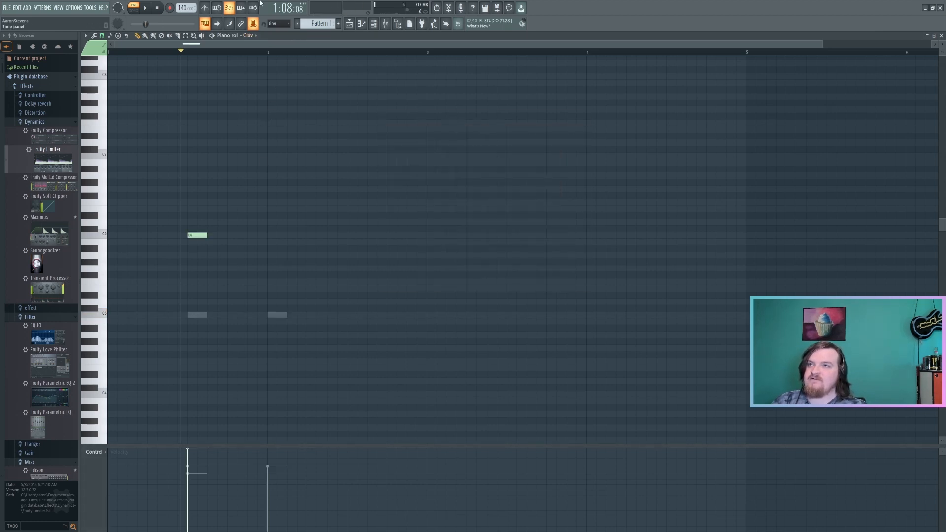
key(space)
key(space)
right_click(248, 36)
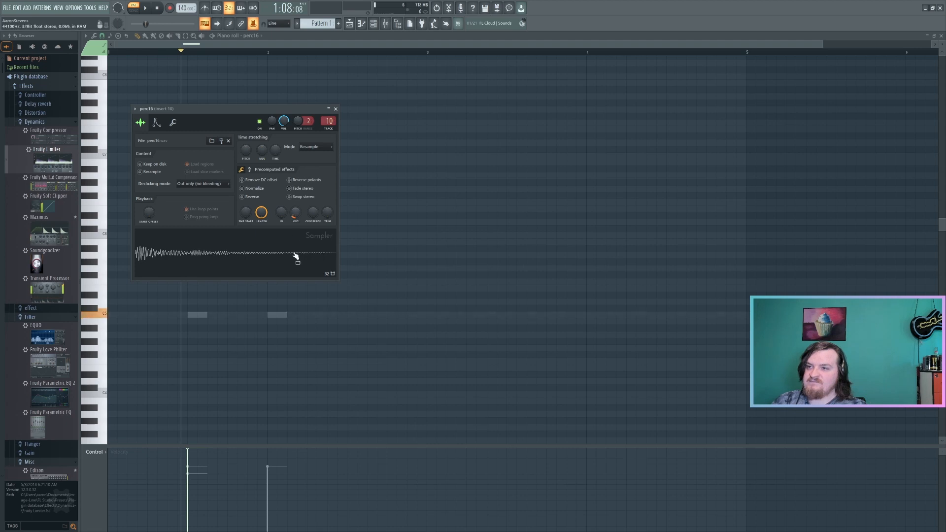
- Replace the clap 17 sample with Clap 21, lower its note to A4 and audition the layered sound
click(255, 36)
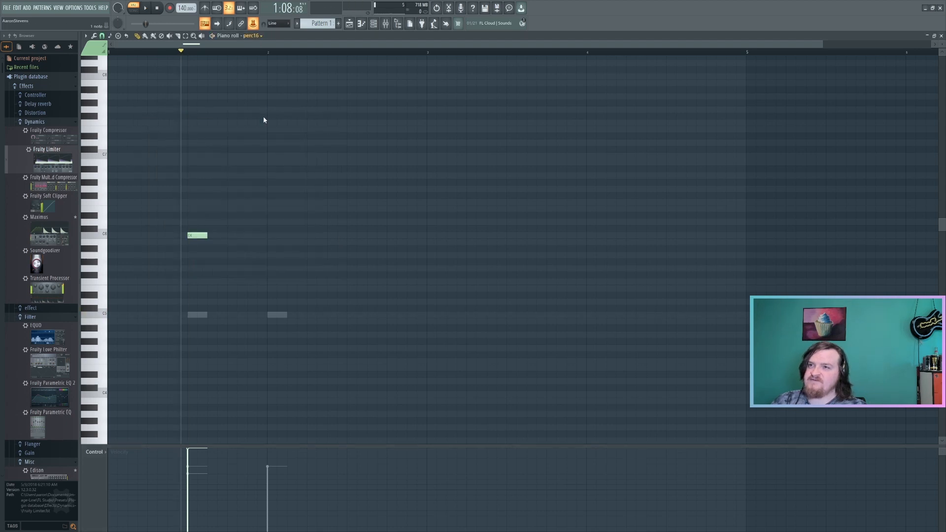
click(264, 117)
right_click(251, 36)
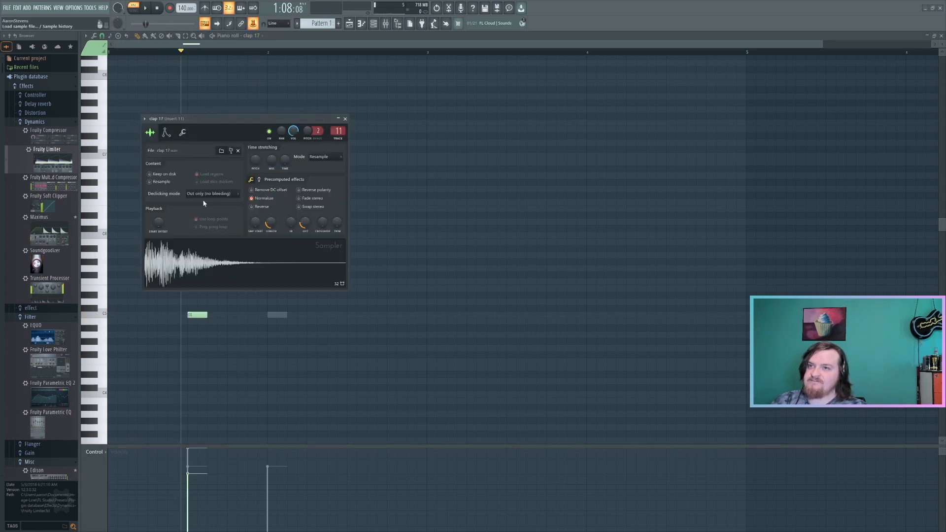
key(space)
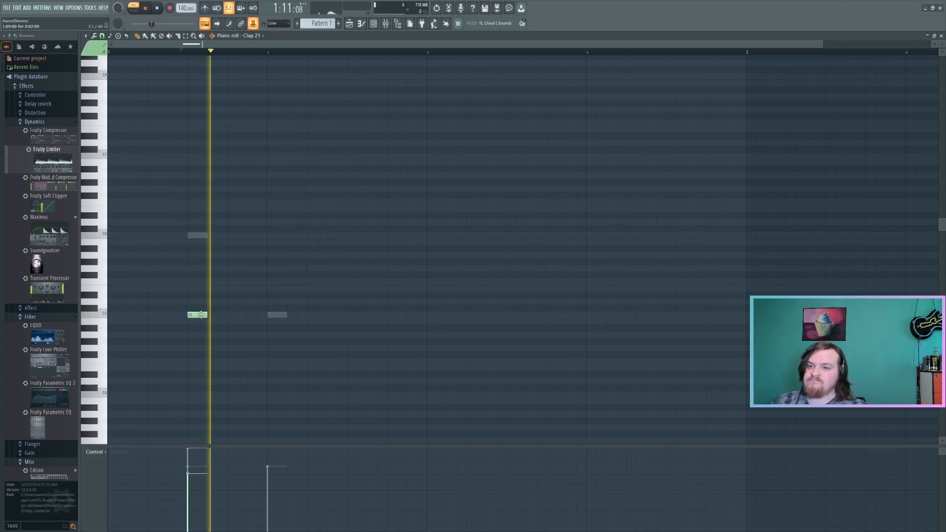
key(space)
drag(198, 316, 199, 371)
key(space)
key(space)
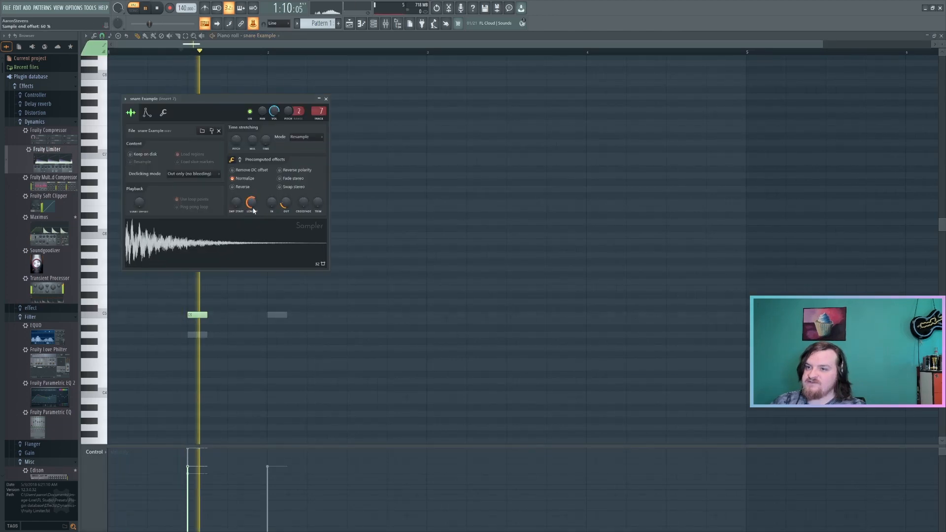
- Retune the perc16 note down to D5 in the piano roll
double_click(199, 335)
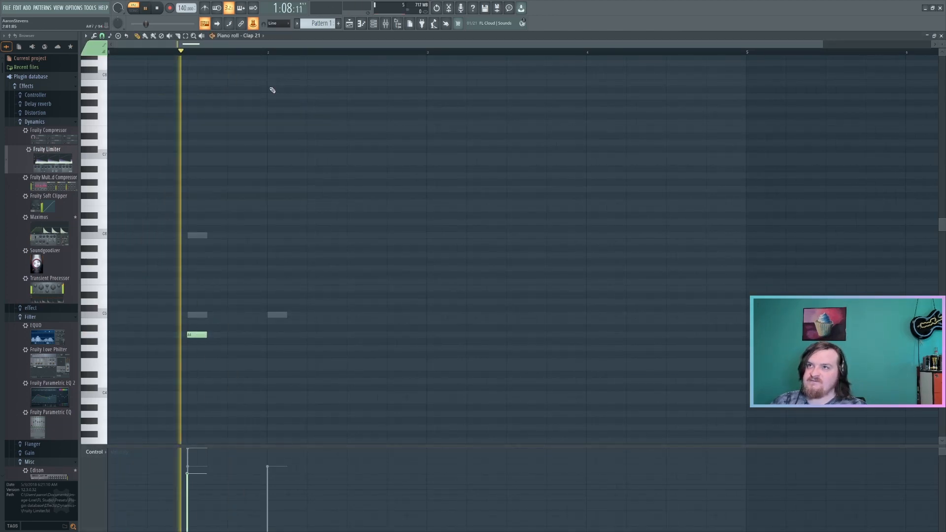
double_click(197, 235)
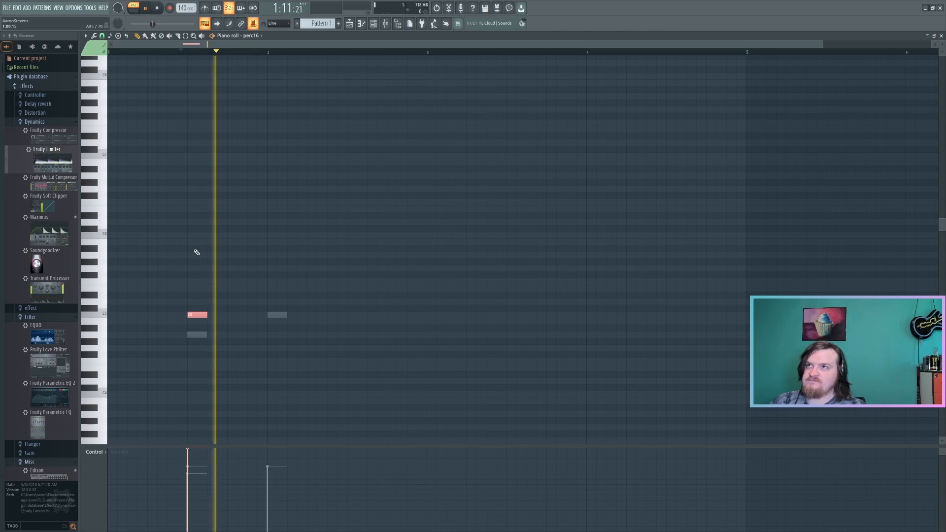
drag(197, 314, 197, 285)
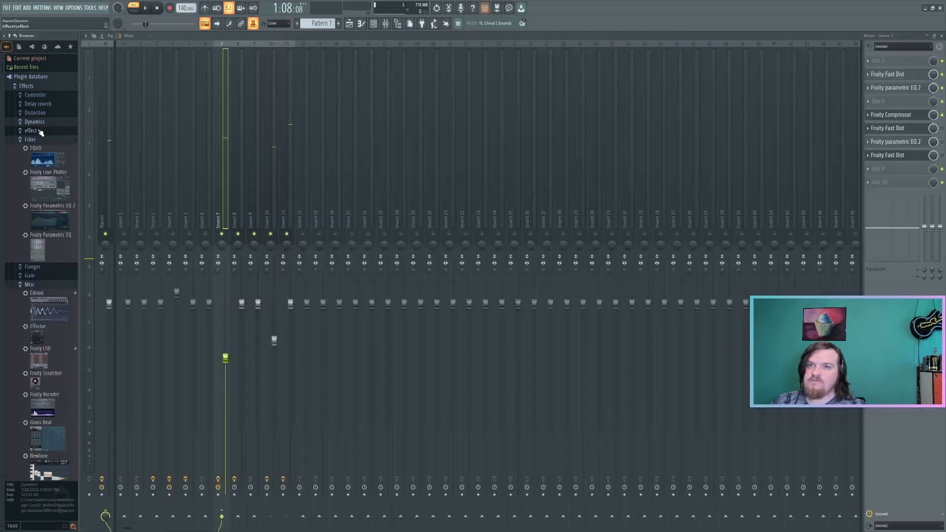
- Load OTT from the effects in the plugin database into slot 9 of Insert 7 and close its window
scroll(51, 237, down, 11)
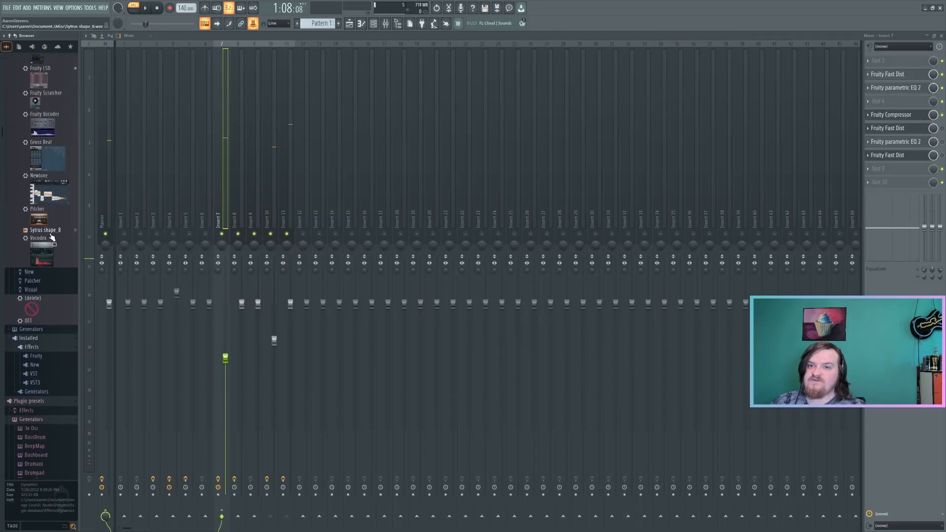
scroll(39, 236, up, 4)
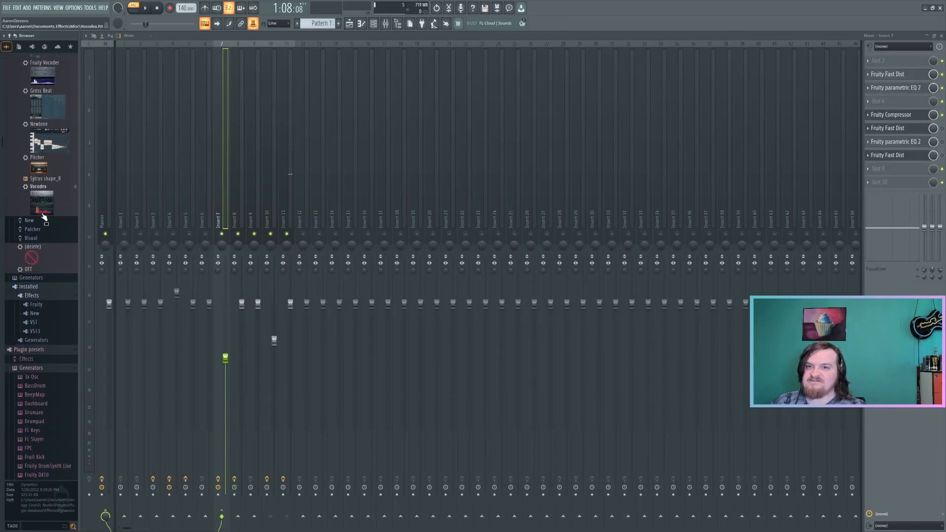
drag(29, 270, 870, 169)
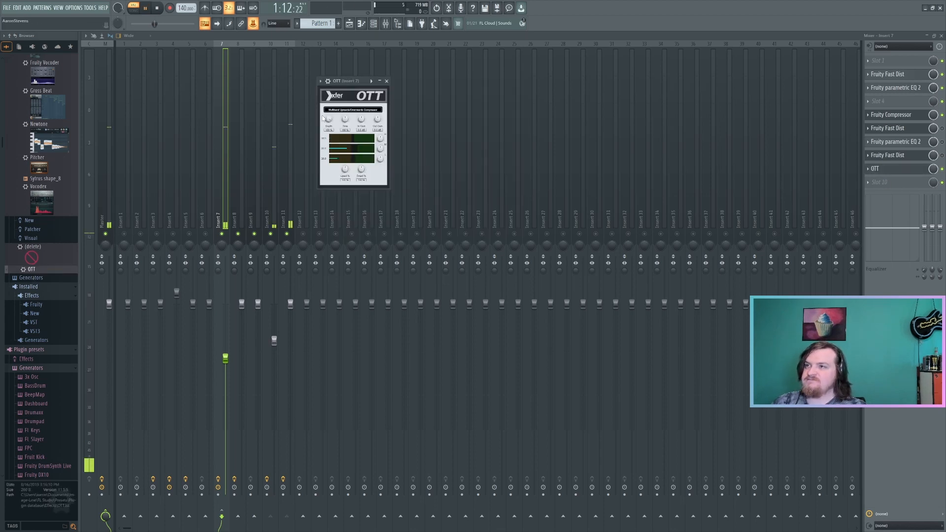
key(Escape)
- Play and stop the pattern several times to judge the processed layered snare
click(147, 9)
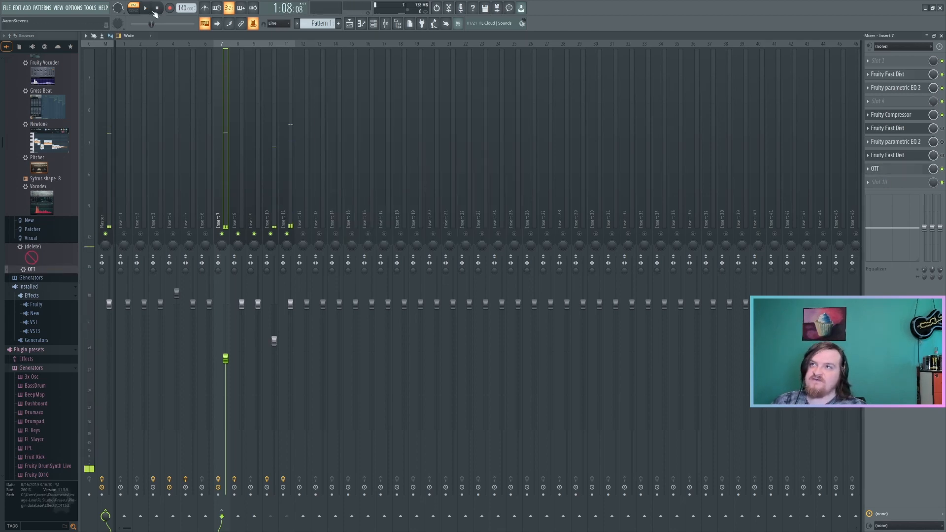
click(147, 8)
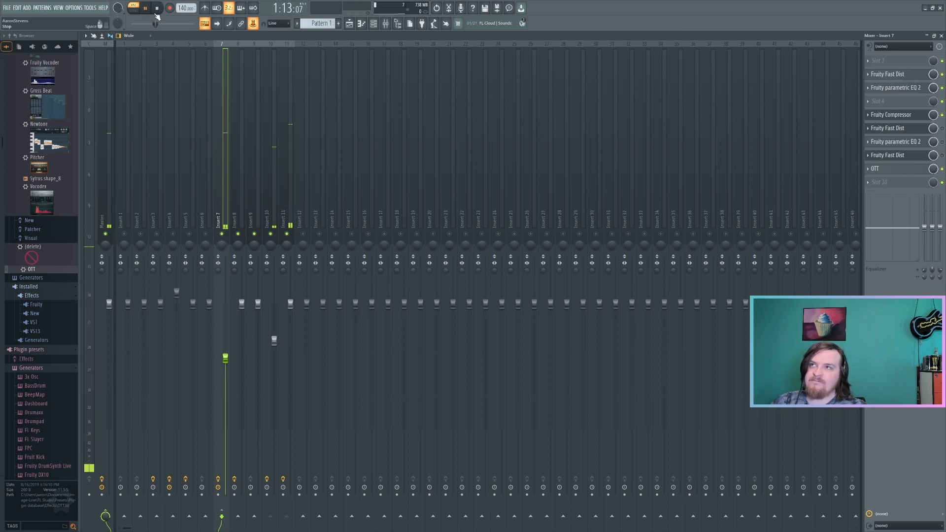
click(156, 9)
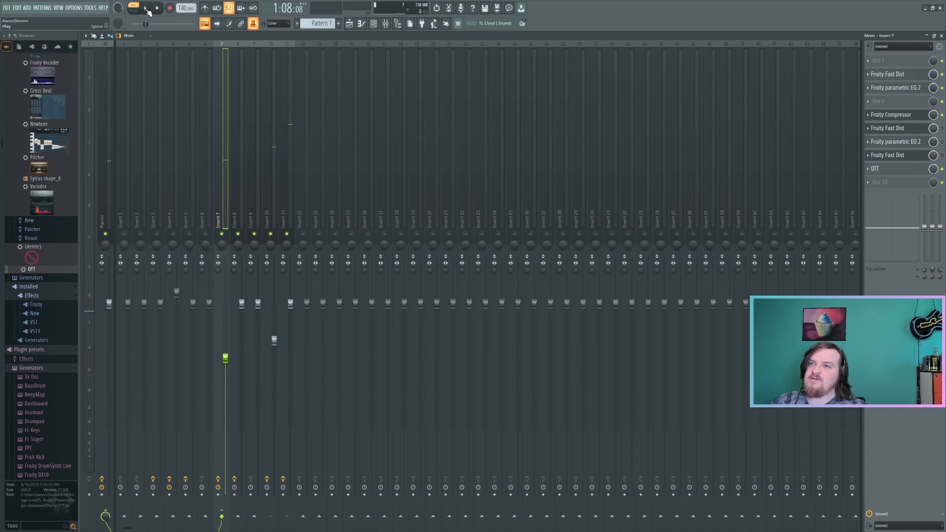
click(146, 9)
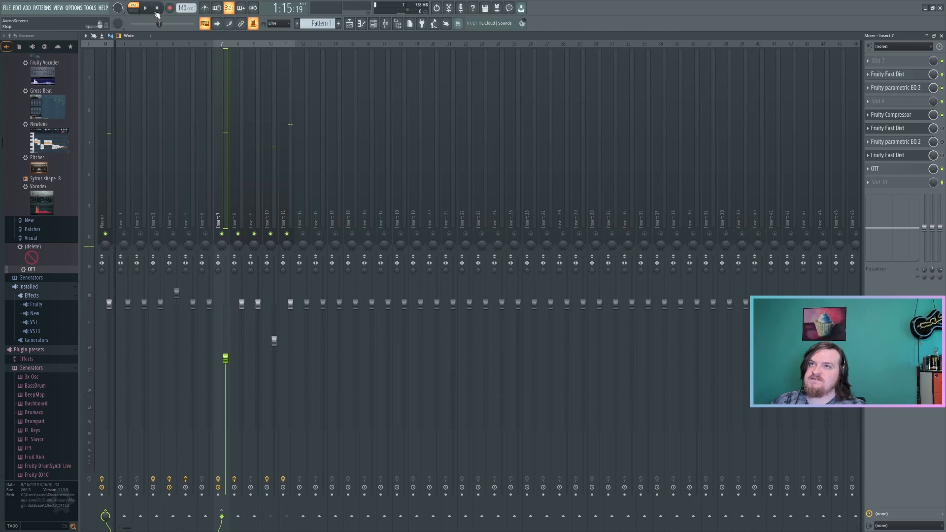
click(155, 10)
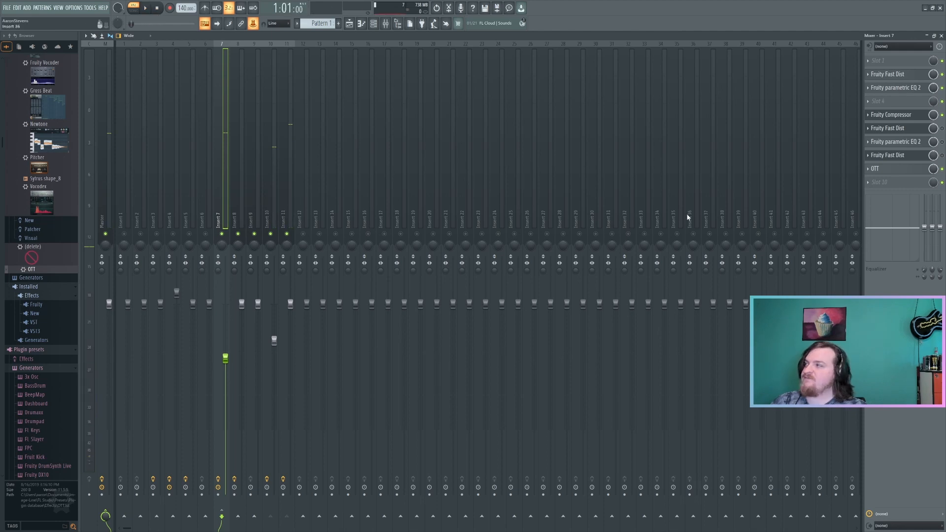
- Try to load Edison from the Misc effects onto a mixer track
scroll(63, 201, up, 8)
drag(47, 159, 222, 148)
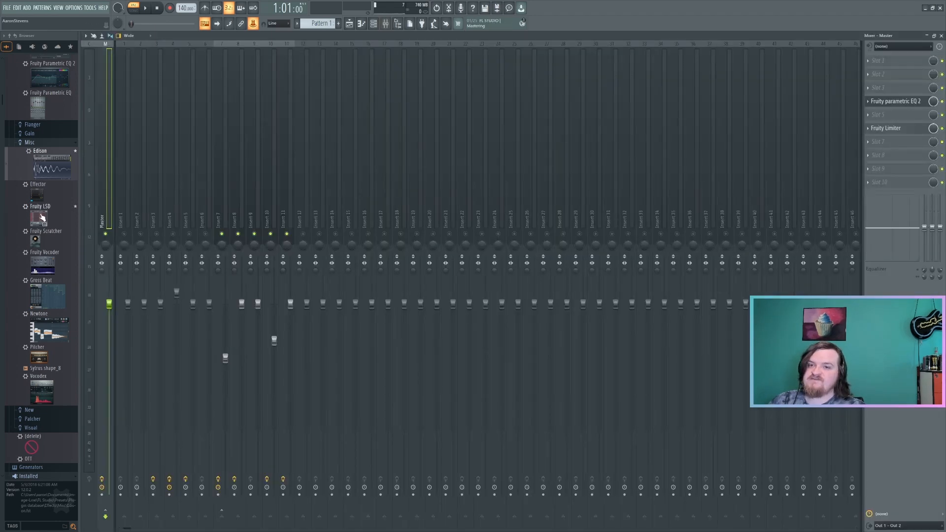
scroll(42, 217, up, 10)
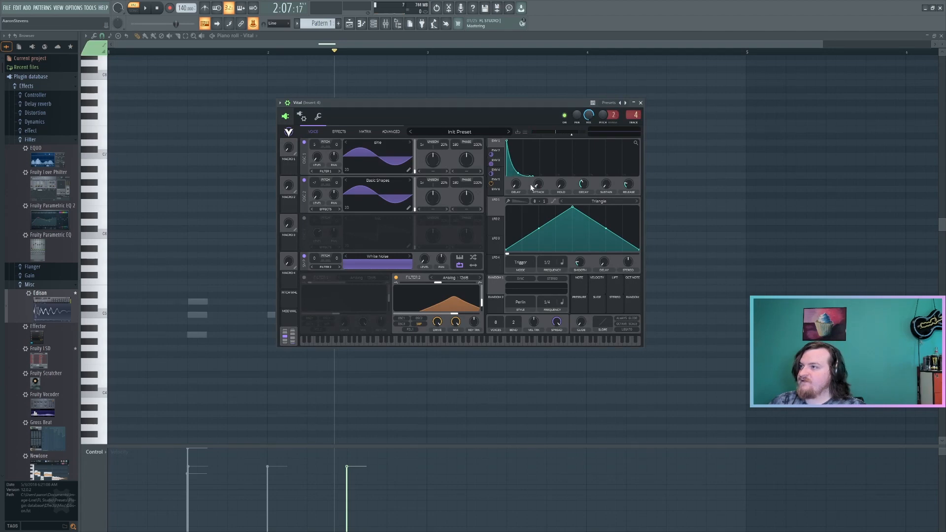
- Nudge the envelope attack in Vital and play the pattern to audition the synthesized snare
mouse_move(539, 186)
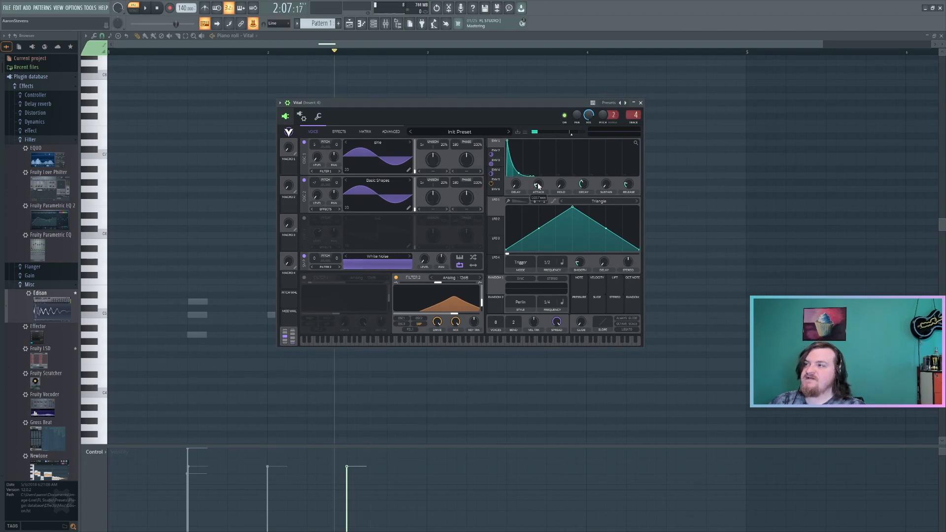
scroll(538, 186, up, 1)
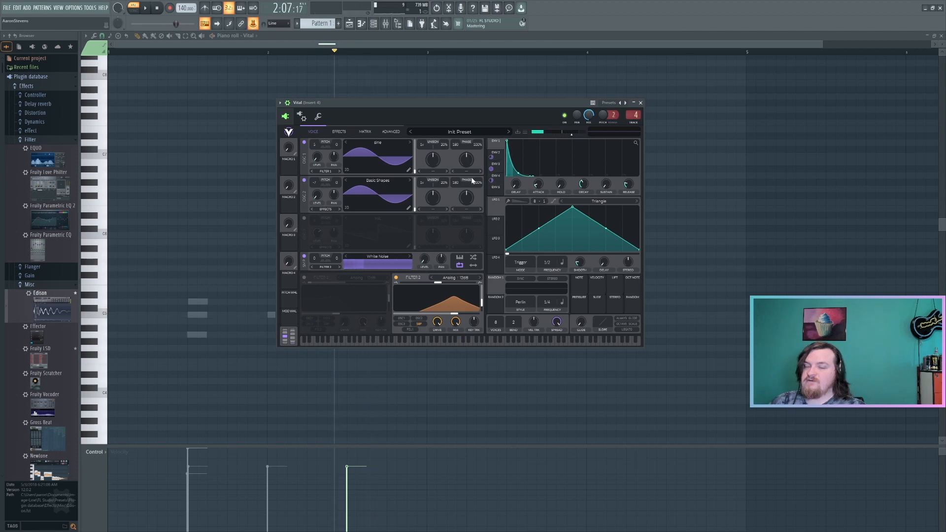
key(space)
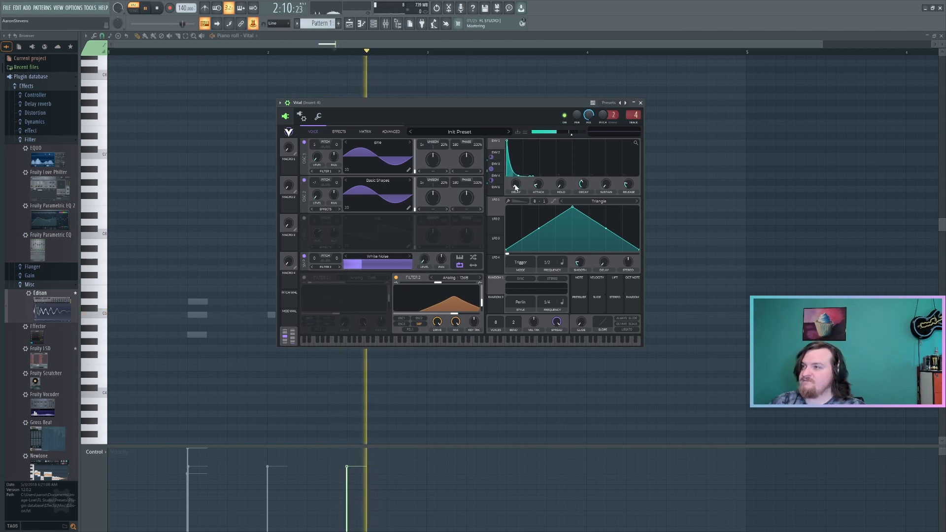
key(space)
key(space)
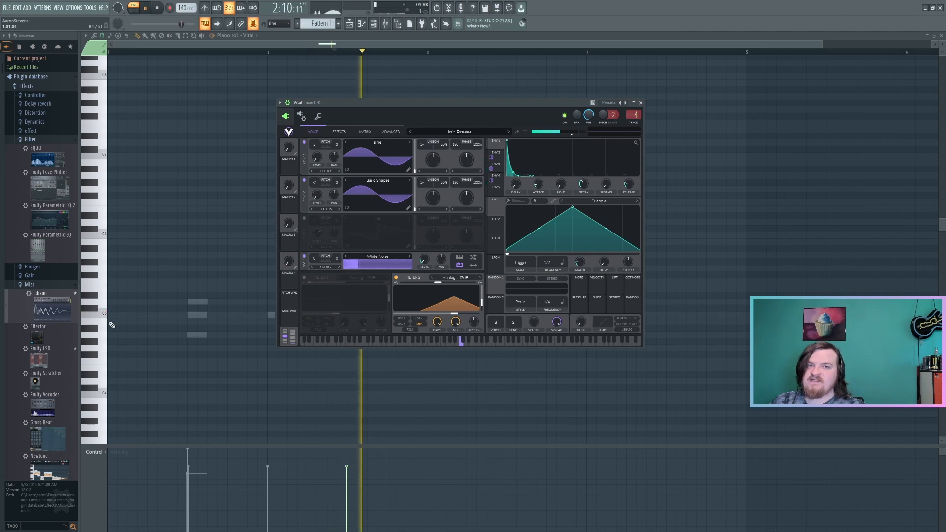
key(space)
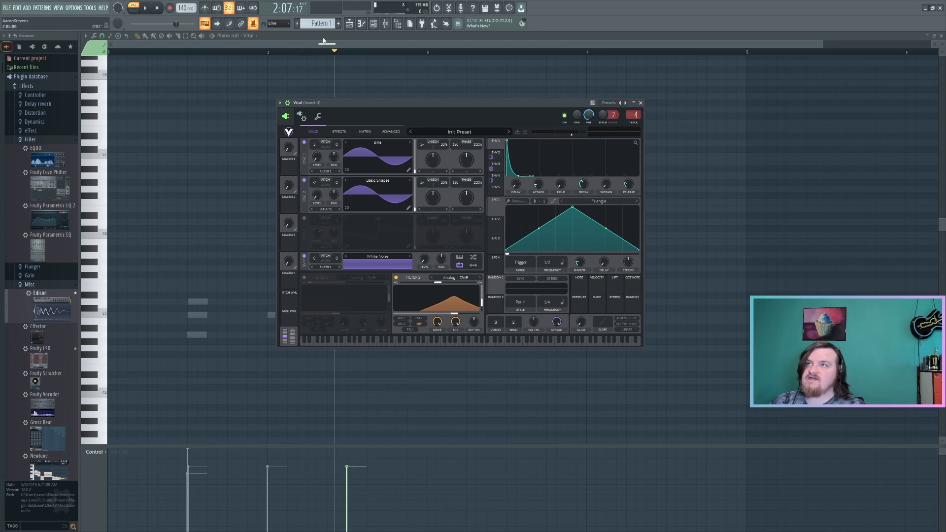
- Load Fruity Parametric EQ 2 from the Filter effects into slot 8 of the Master mixer track
key(F9)
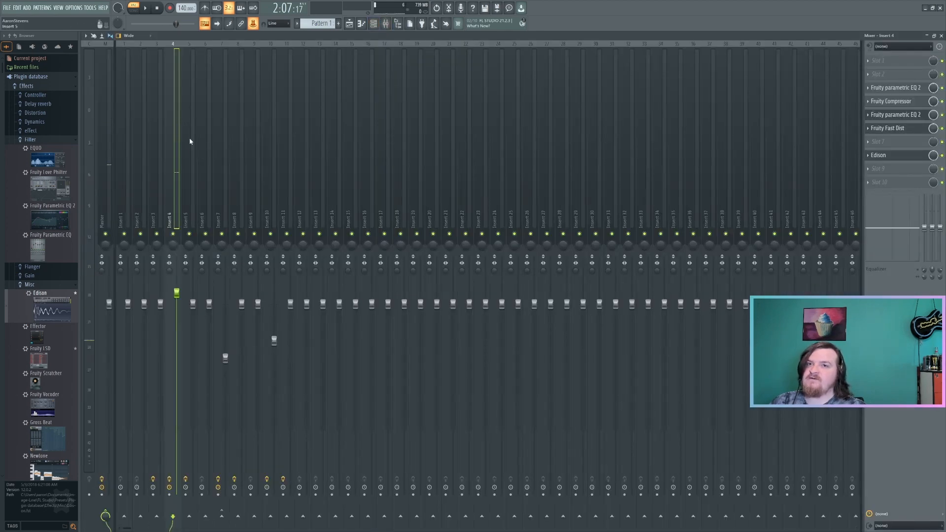
scroll(57, 296, down, 15)
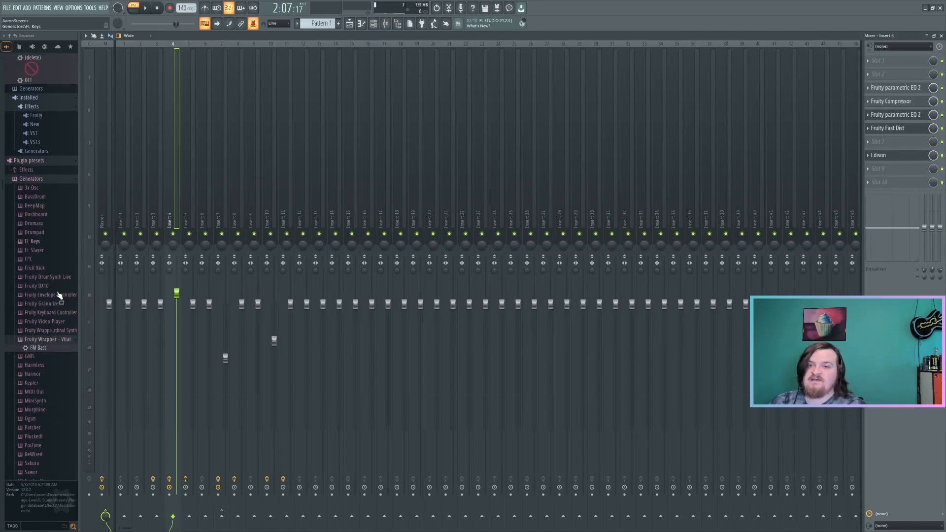
scroll(58, 296, down, 8)
scroll(57, 296, up, 20)
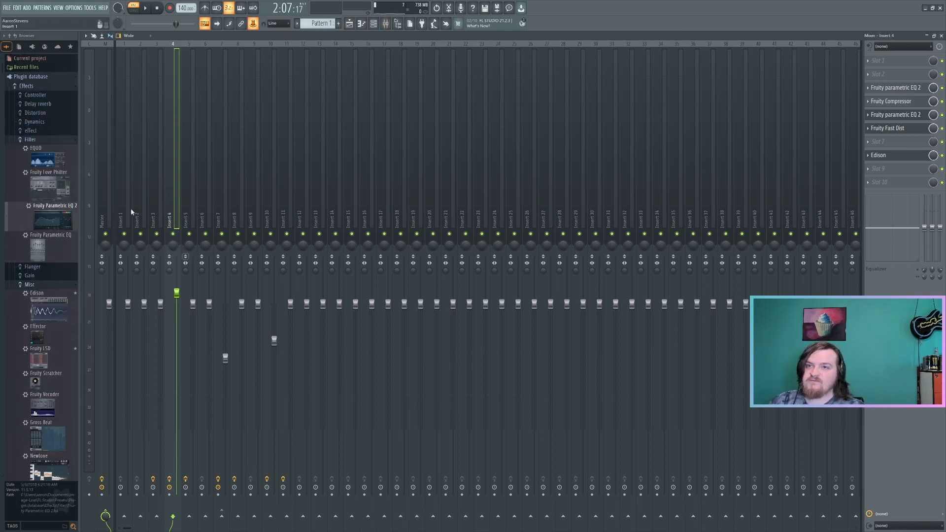
click(103, 217)
drag(54, 219, 884, 155)
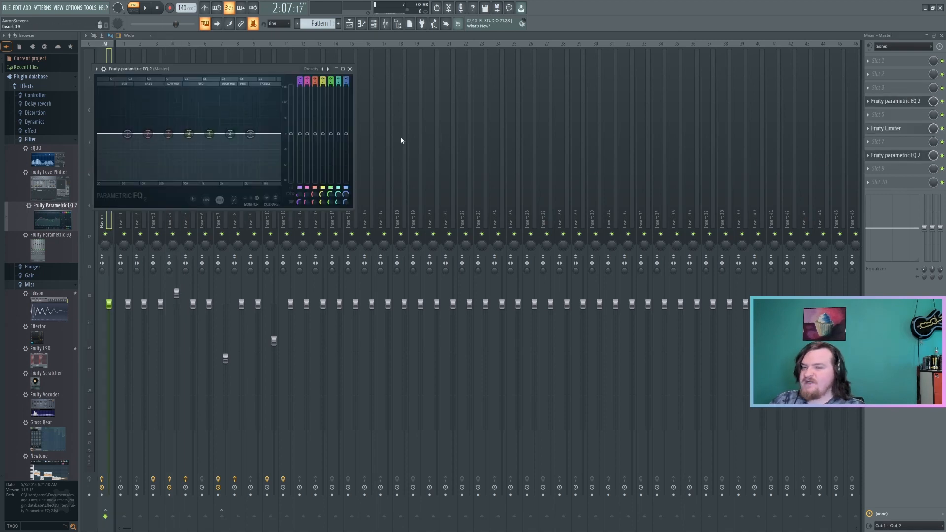
- Dip band 3 of the Master EQ very slightly near 239 Hz and audition the snare
mouse_move(168, 133)
mouse_down()
mouse_move(167, 113)
mouse_move(151, 120)
mouse_move(174, 116)
mouse_move(165, 135)
mouse_up()
key(space)
key(space)
key(space)
key(space)
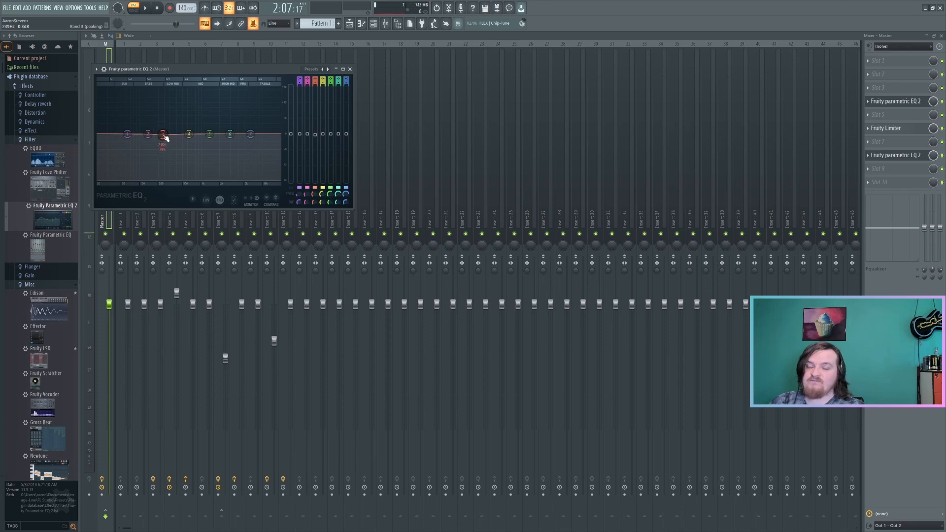
key(space)
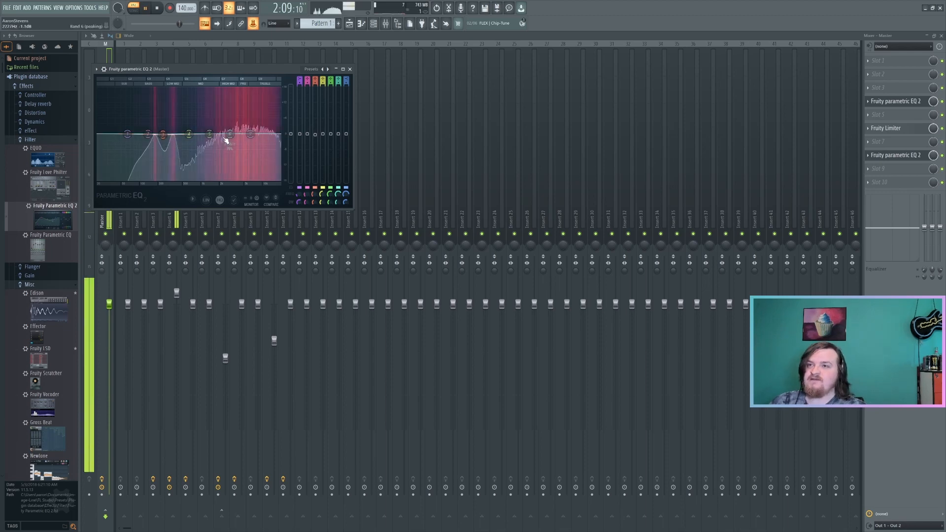
key(space)
- Move band 7 of the Master EQ down into the upper mids with a slight boost and audition it
drag(250, 134, 209, 133)
key(space)
key(space)
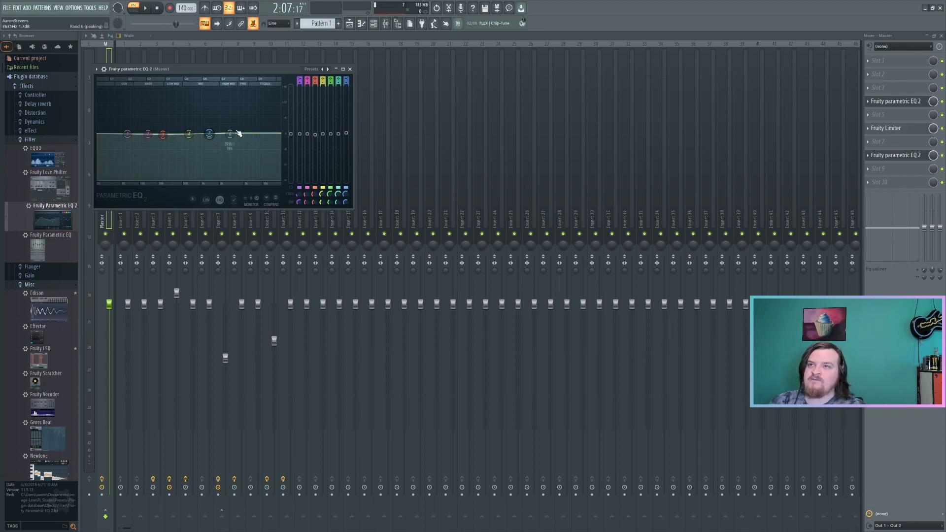
- Add the Texture8 sample as a sampler channel, preview it and reduce its sample length
key(F6)
click(68, 292)
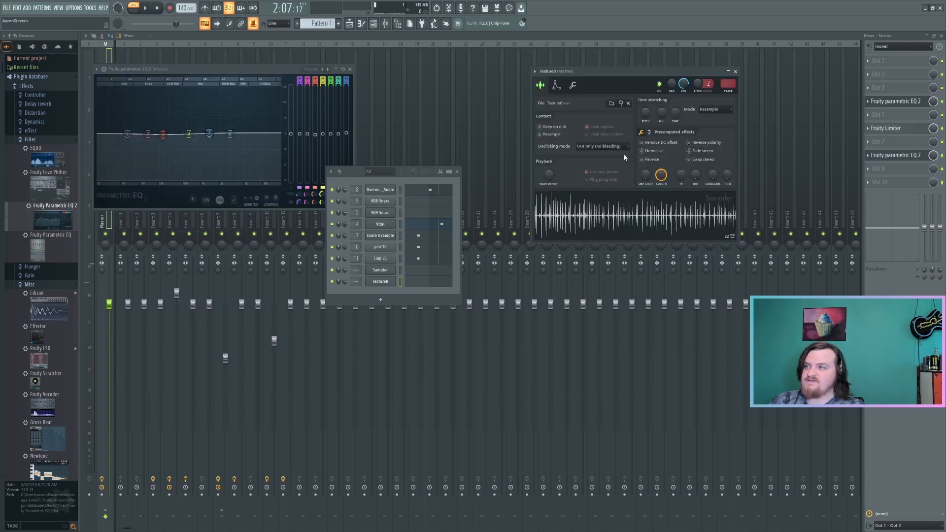
click(617, 230)
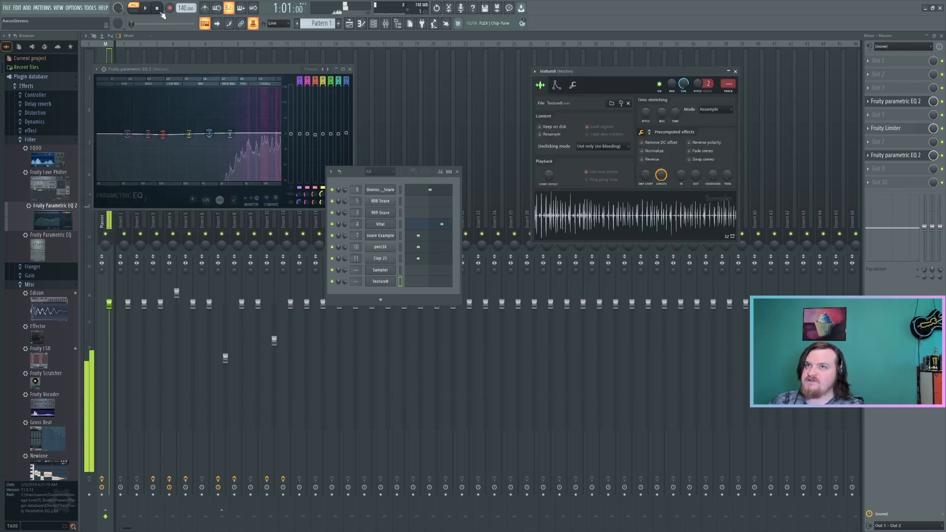
key(F7)
mouse_move(661, 175)
mouse_down()
mouse_move(661, 202)
mouse_move(645, 170)
mouse_move(661, 163)
mouse_move(661, 181)
mouse_up()
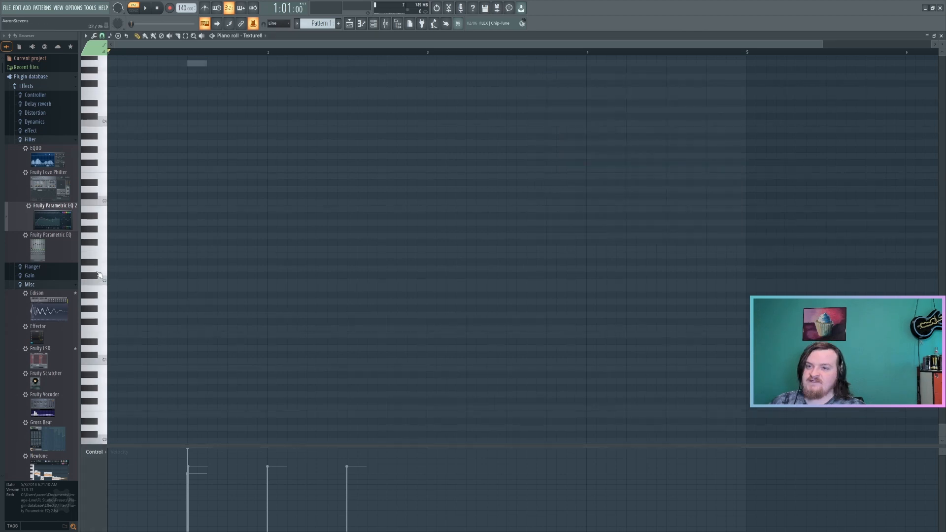
- Preview Texture8 at lower pitches and place a C0 note at the start of the pattern
click(101, 202)
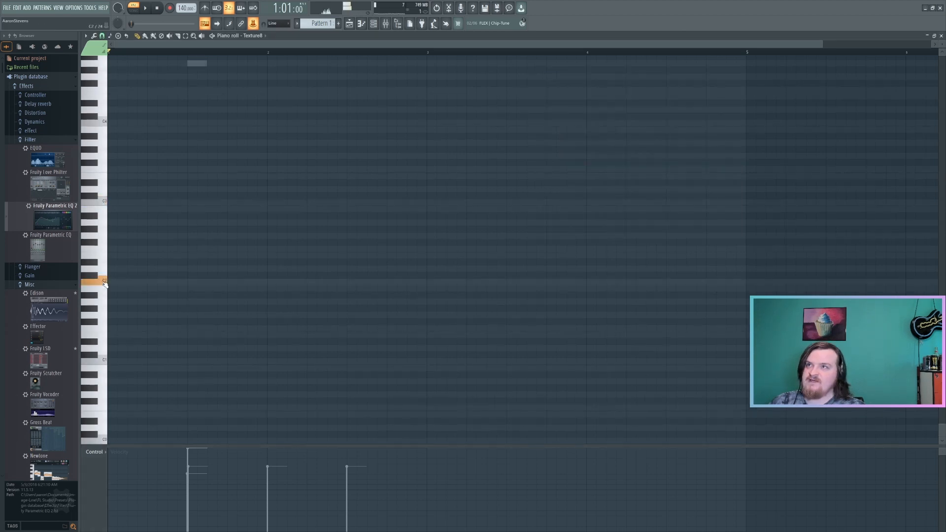
click(104, 361)
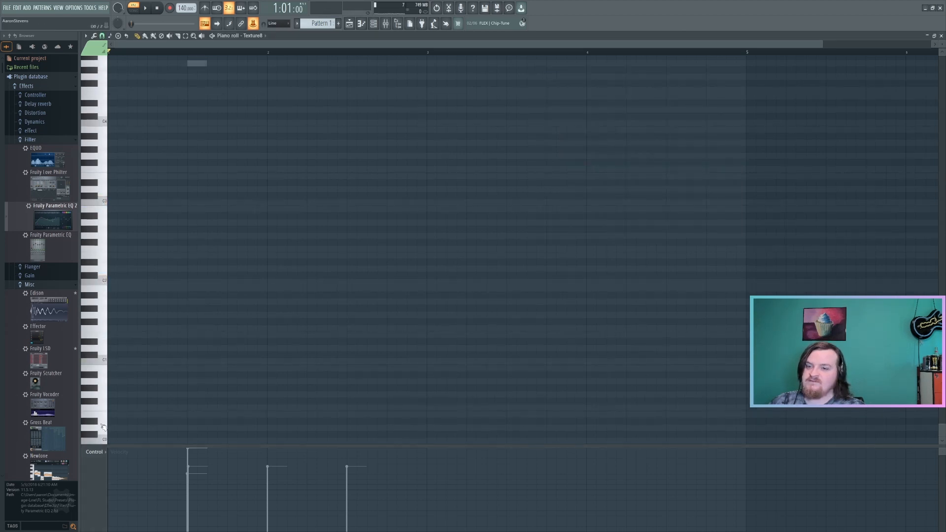
click(105, 440)
click(105, 439)
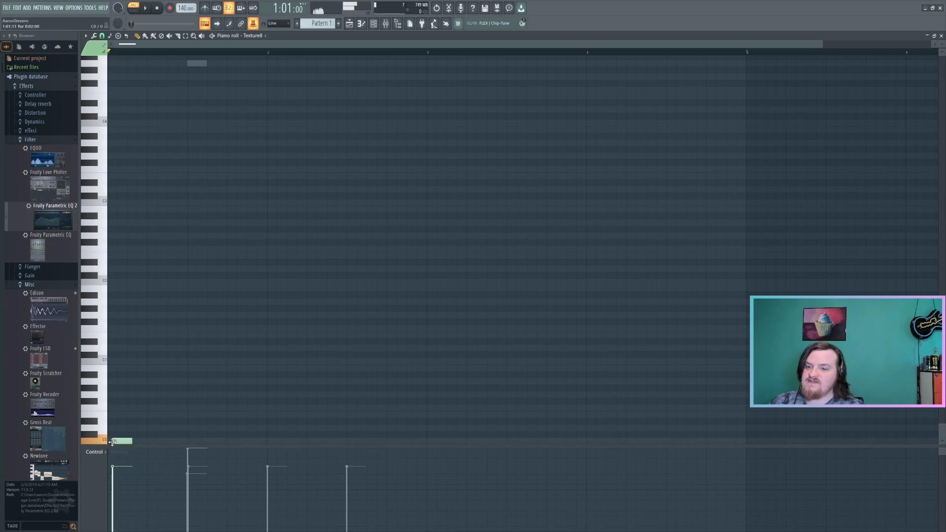
- Route the Texture8 channel to mixer Insert 12 and select Insert 15 for the layered sounds
key(F9)
key(Right)
key(Right)
key(Right)
key(Right)
key(Right)
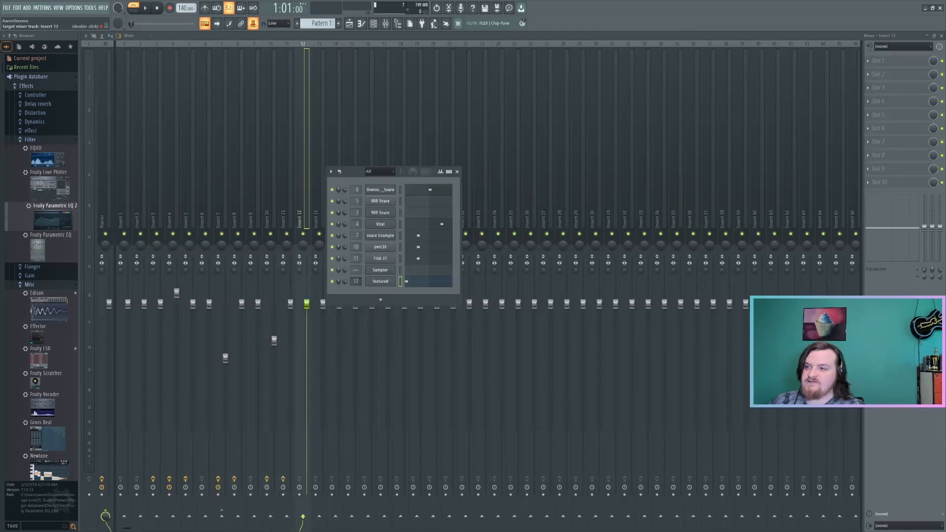
- Load Fruity Fast Dist from the Distortion effects into slot 2 of Insert 15 and close its window
click(34, 122)
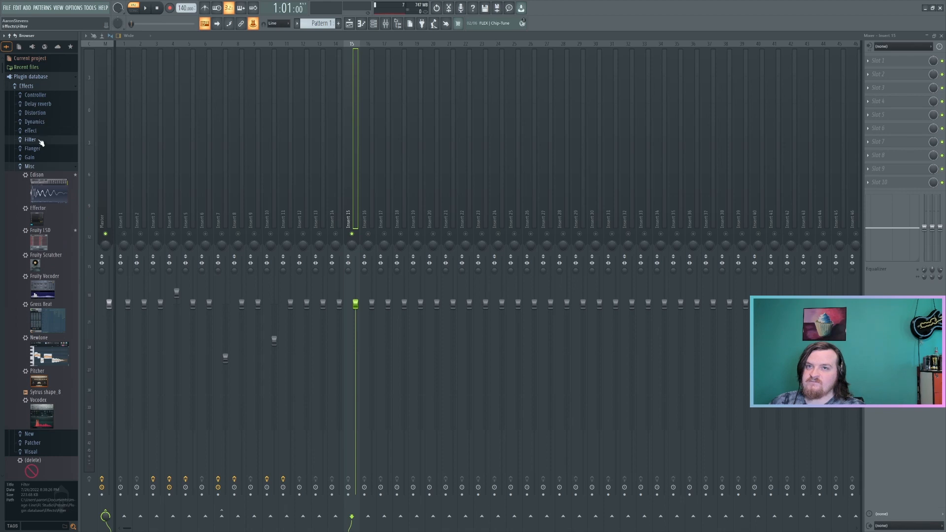
click(33, 149)
click(33, 150)
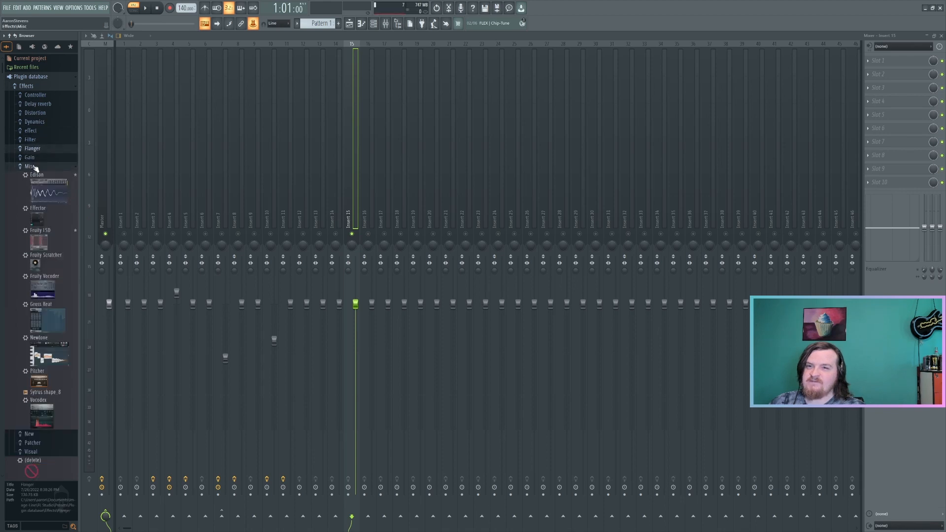
click(35, 113)
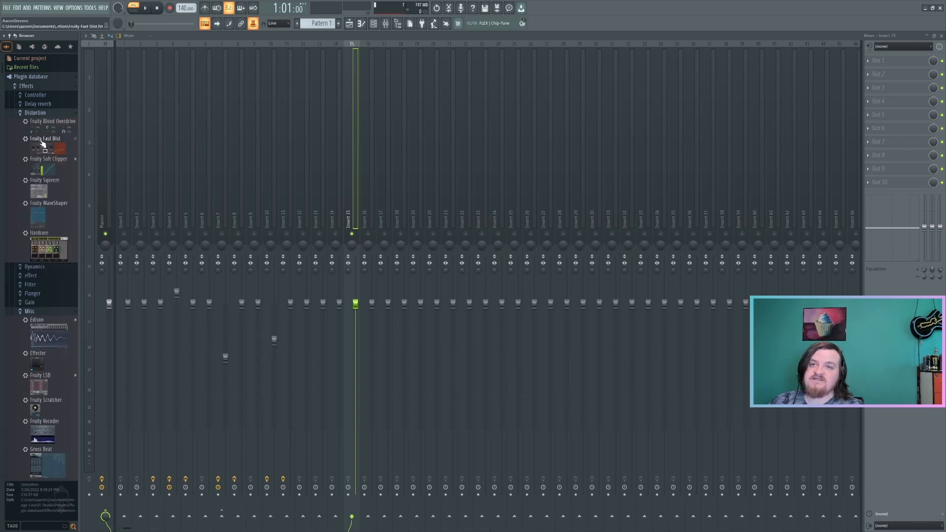
drag(48, 138, 887, 74)
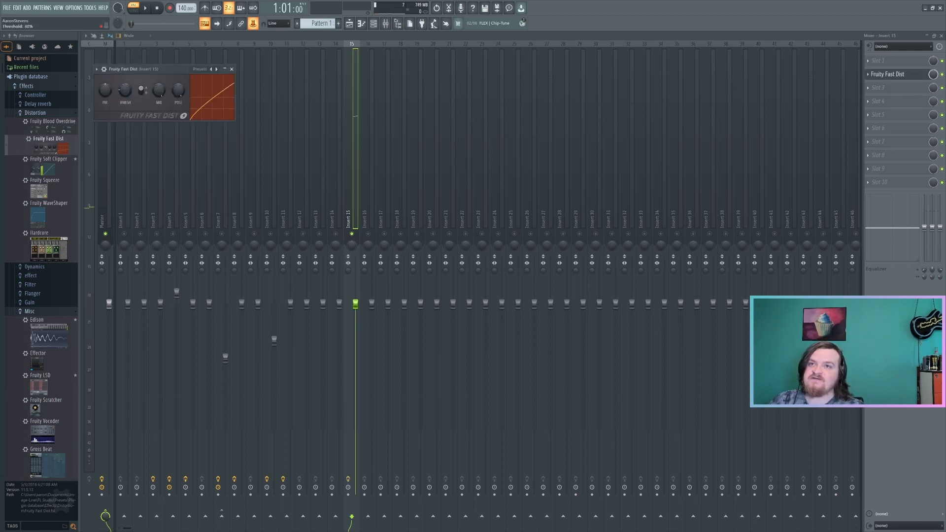
click(231, 69)
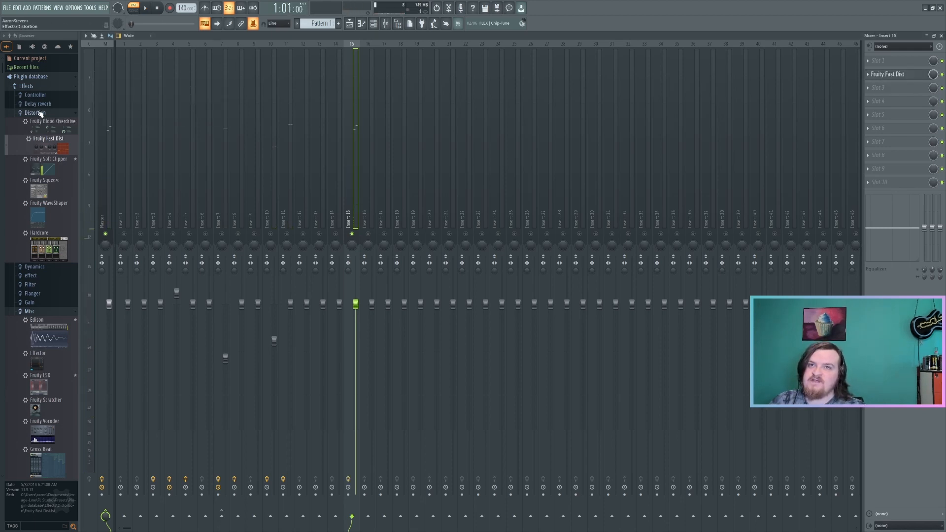
- Add Fruity Compressor to slot 3 of Insert 15 with a low threshold, 4.0:1 ratio and about 10 dB gain
click(40, 114)
click(37, 122)
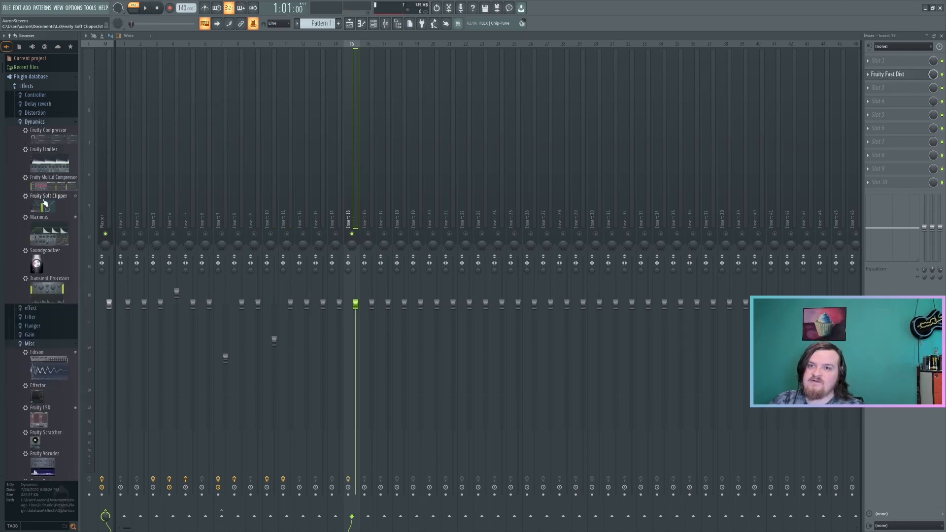
drag(35, 131, 893, 89)
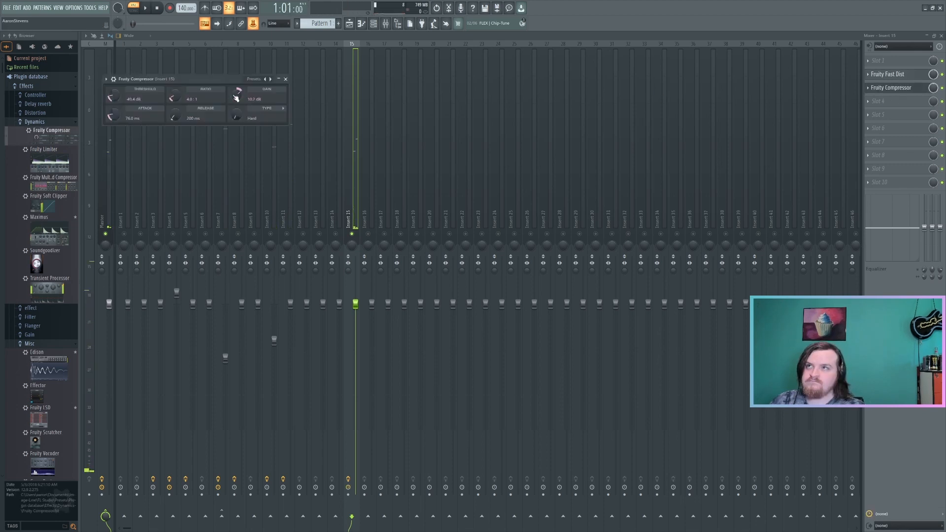
key(space)
click(285, 79)
- Add Fruity Parametric EQ 2 to slot 4 of Insert 15 and high-pass the low end with band 1
click(42, 123)
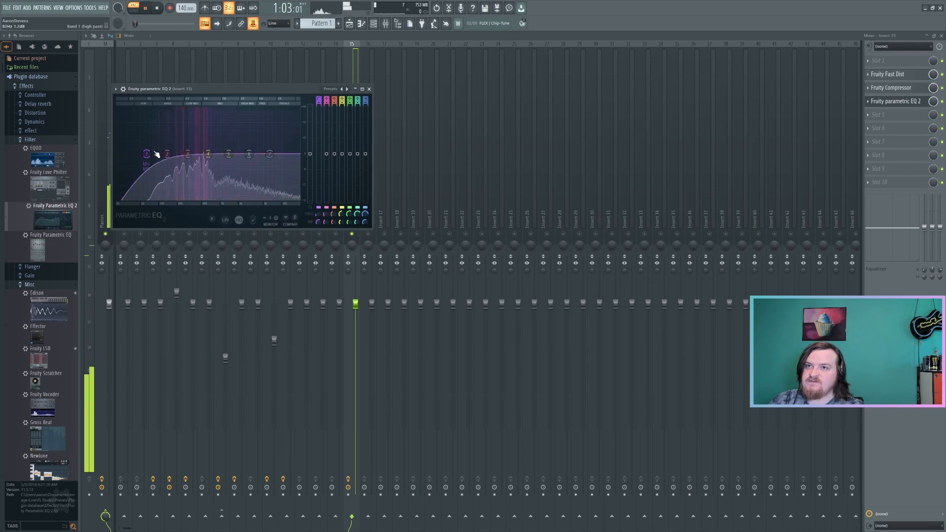
scroll(163, 154, up, 5)
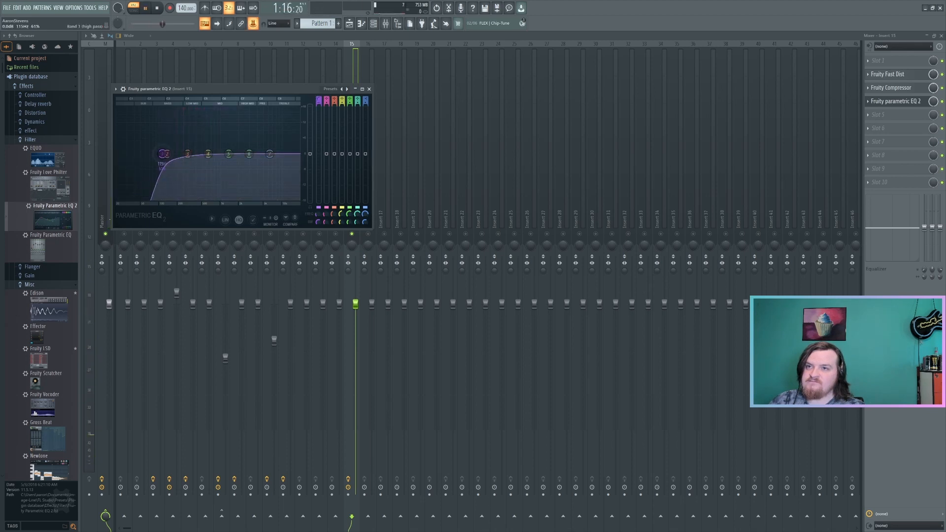
key(space)
- Boost EQ band 6 by about 12.9 dB near 4.8 kHz and cut band 5 by roughly 9 dB around 600 Hz
drag(249, 154, 262, 121)
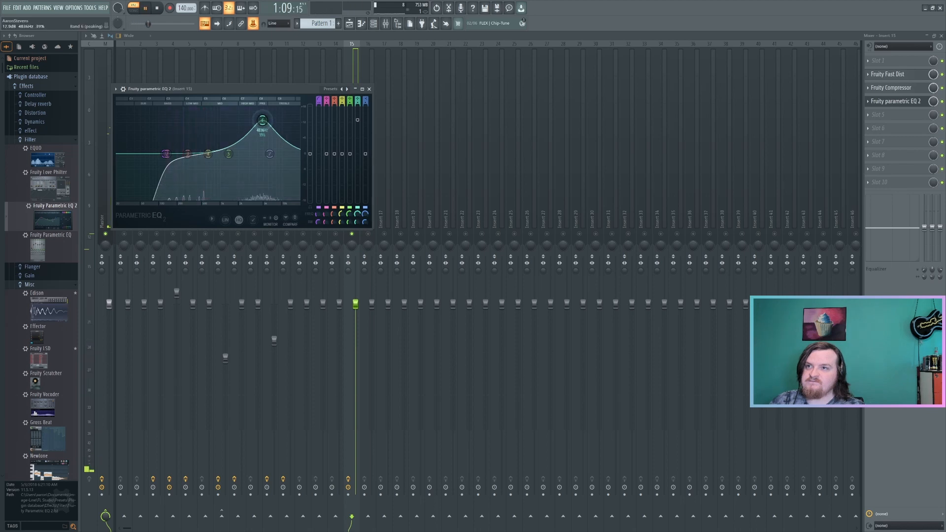
drag(233, 163, 221, 181)
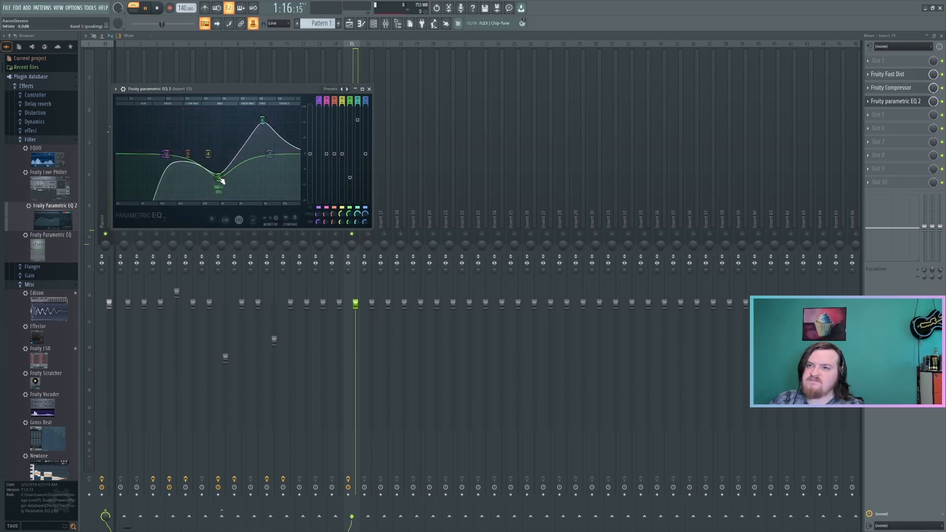
key(space)
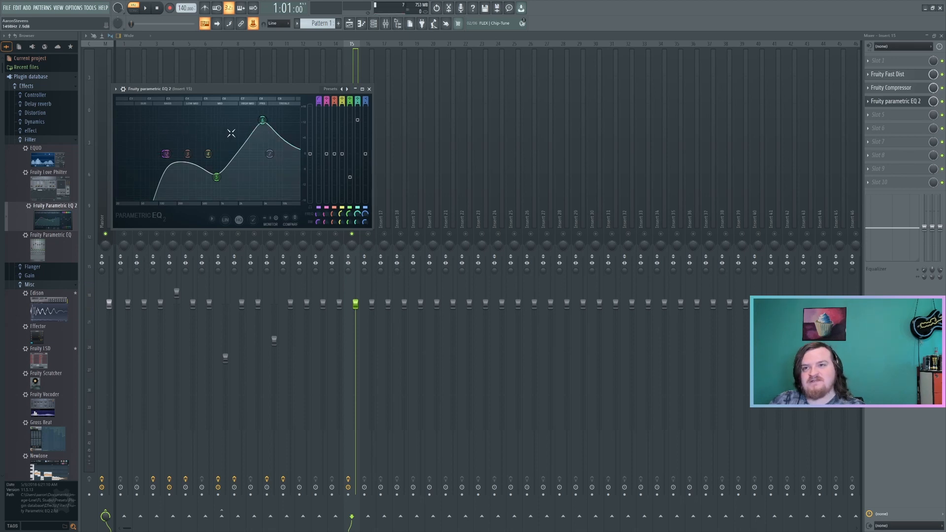
drag(216, 177, 206, 178)
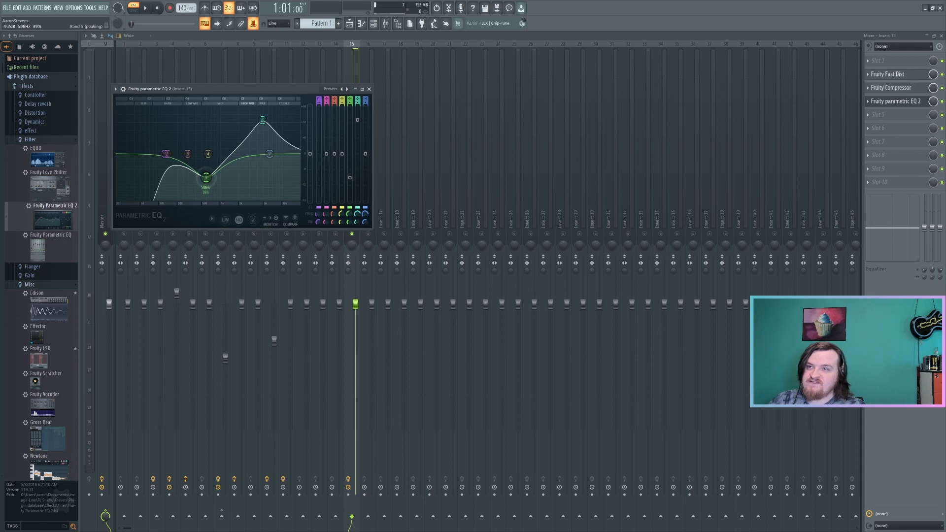
key(space)
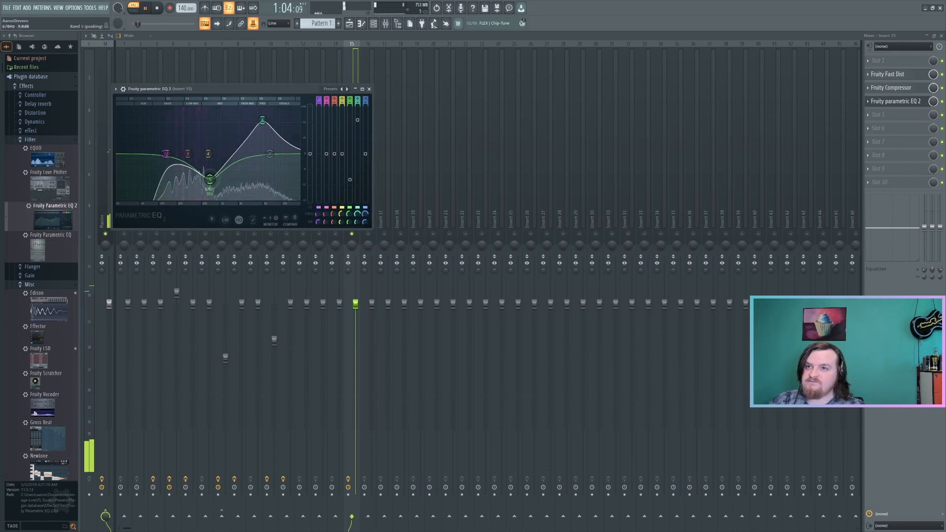
- Load Fruity Multiband Compressor from the Dynamics effects into slot 5 of Insert 15 and play the pattern
click(35, 124)
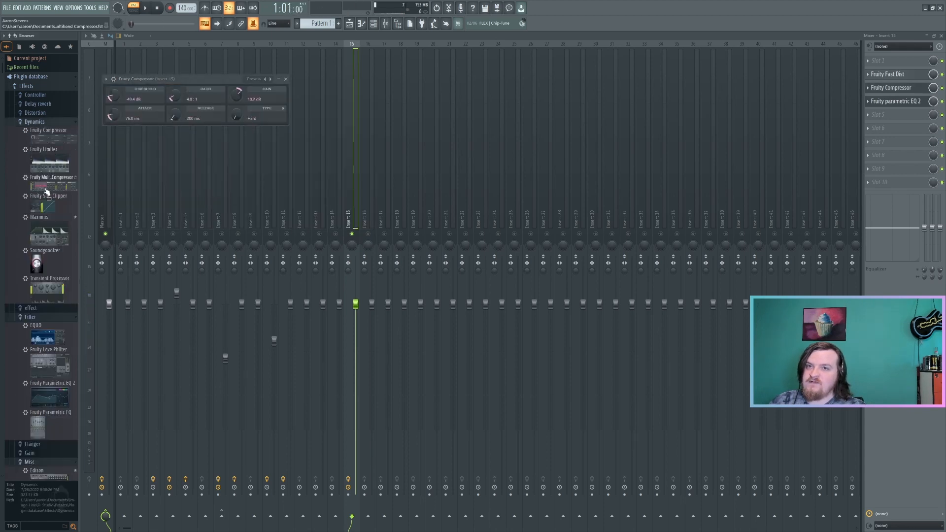
drag(47, 191, 887, 115)
key(space)
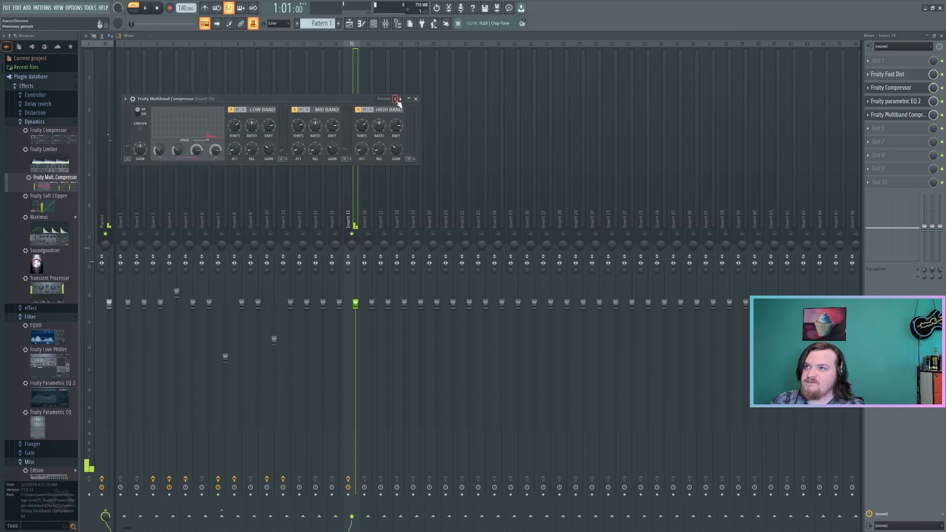
- Add a quick fade-out of about 21% to the Texture8 sample and boost its gain slightly while playing the pattern
key(space)
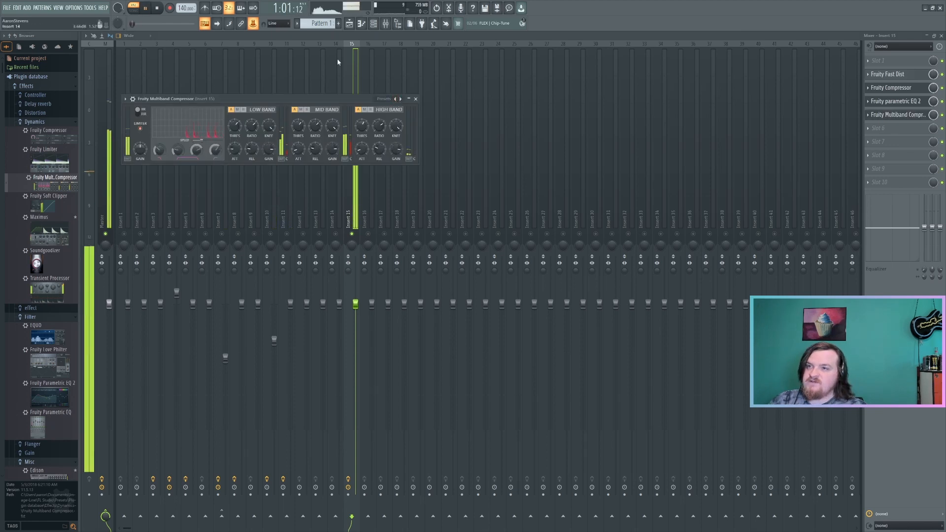
key(F6)
click(380, 281)
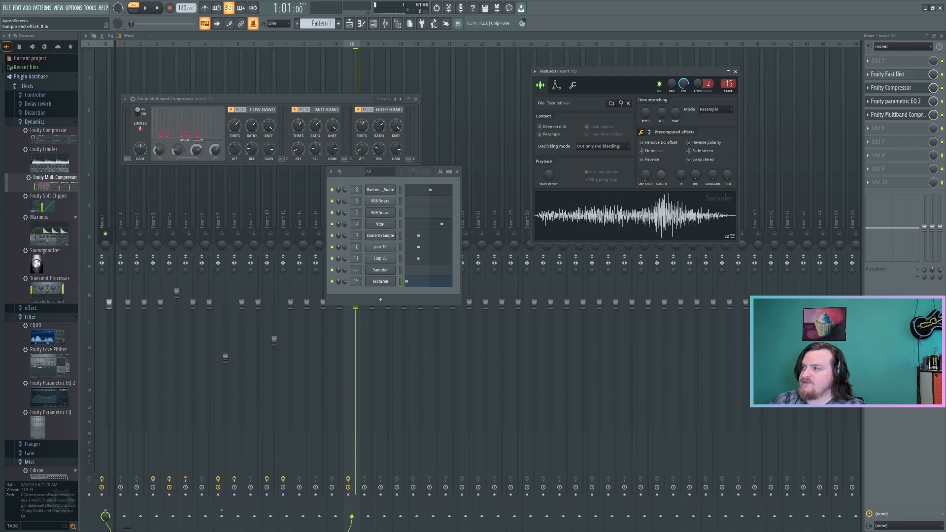
key(space)
drag(695, 175, 696, 166)
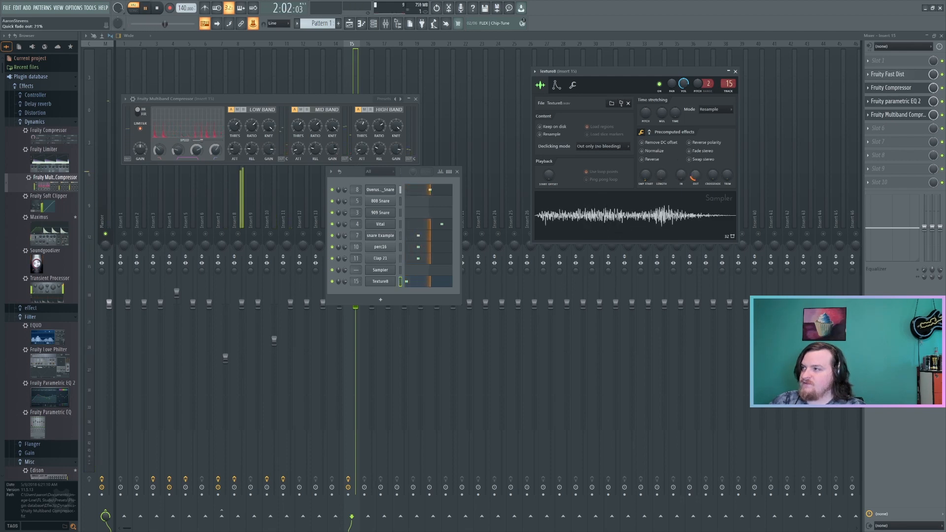
click(650, 133)
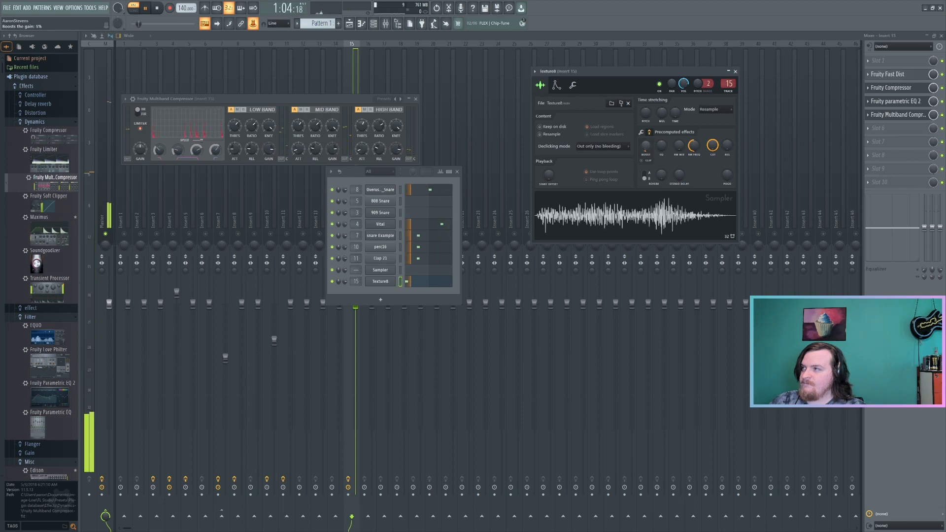
click(735, 71)
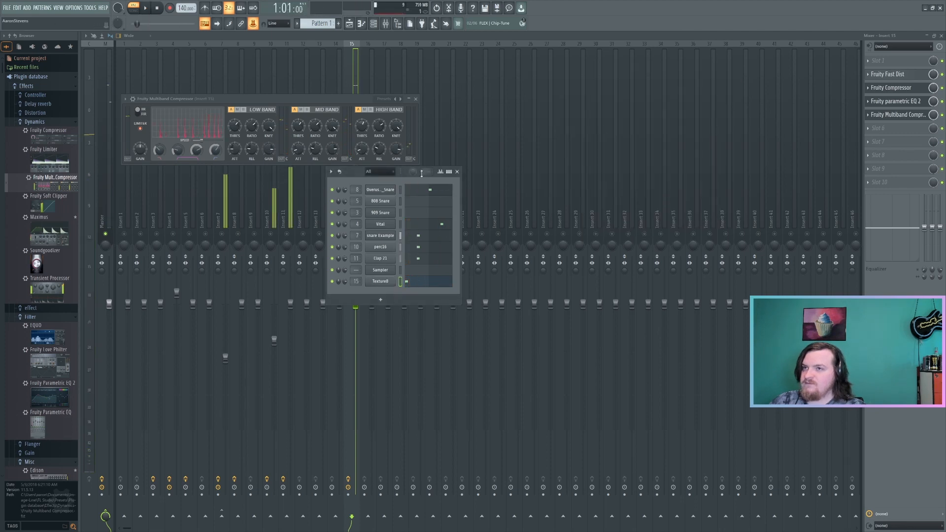
click(457, 171)
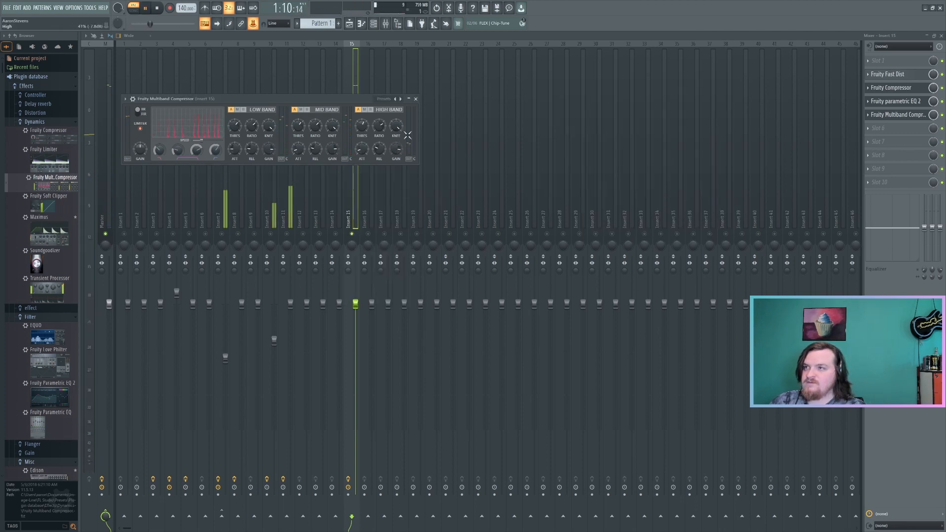
key(space)
click(415, 99)
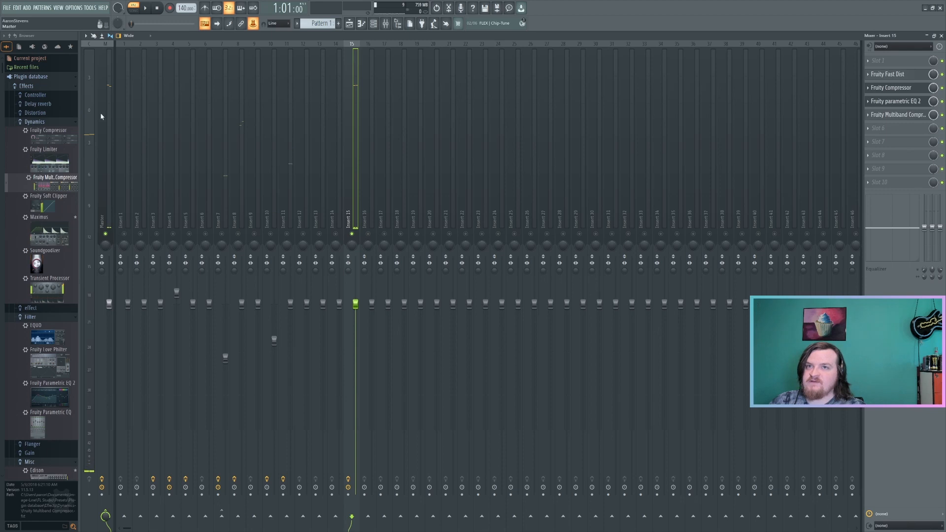
- Add Fruity Parametric EQ 2 to slot 6 of Insert 15, high-pass with band 1, boost bands 3 and 6, and cut bands 5 and 7
click(59, 122)
drag(44, 203, 886, 128)
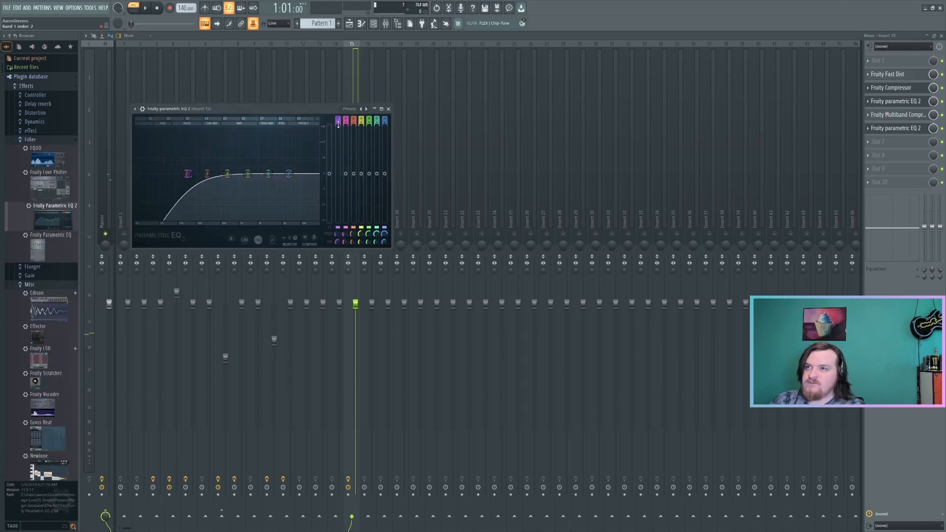
scroll(338, 123, up, 2)
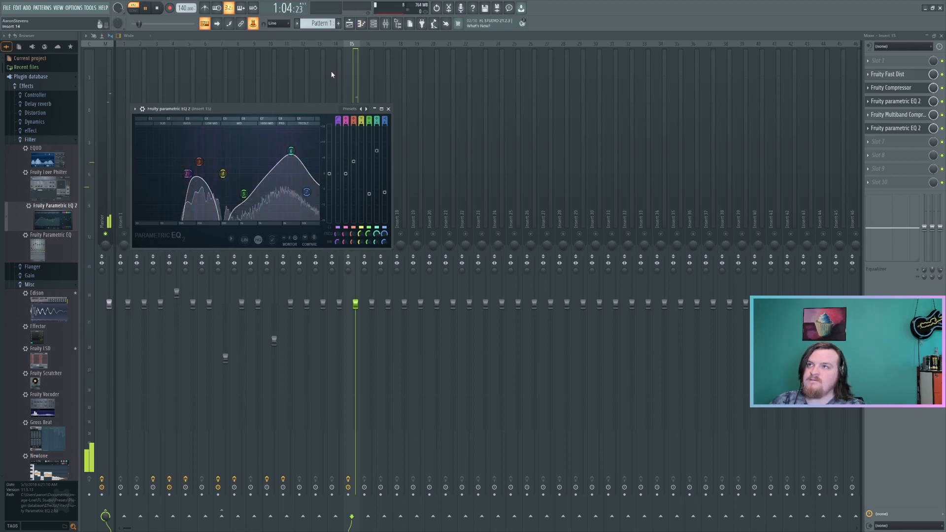
key(space)
- Raise the Texture8 note by four semitones in the piano roll and play the pattern
key(F7)
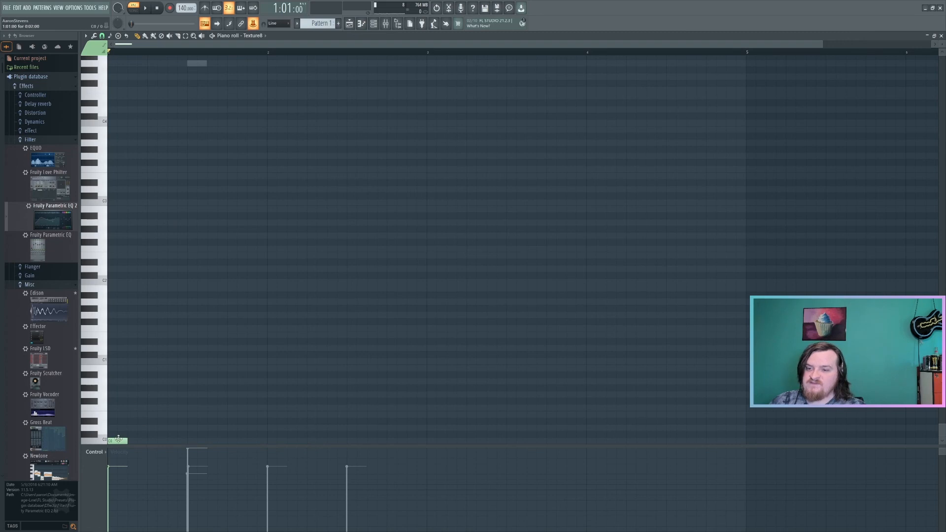
drag(119, 438, 107, 414)
key(space)
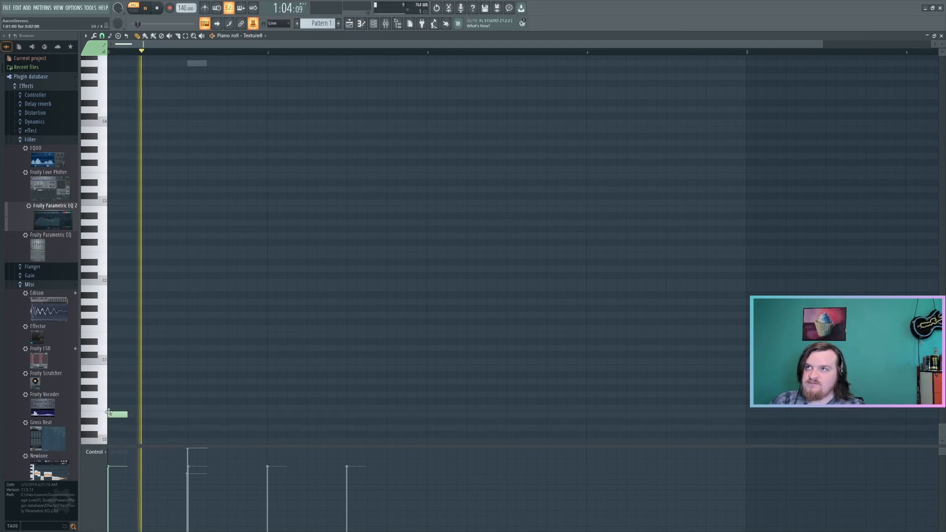
- Add Fruity Limiter to slot 7 of Insert 15, turn its noise gate gain fully down, and raise the gate threshold and release
key(F9)
click(35, 122)
drag(50, 157, 887, 141)
key(space)
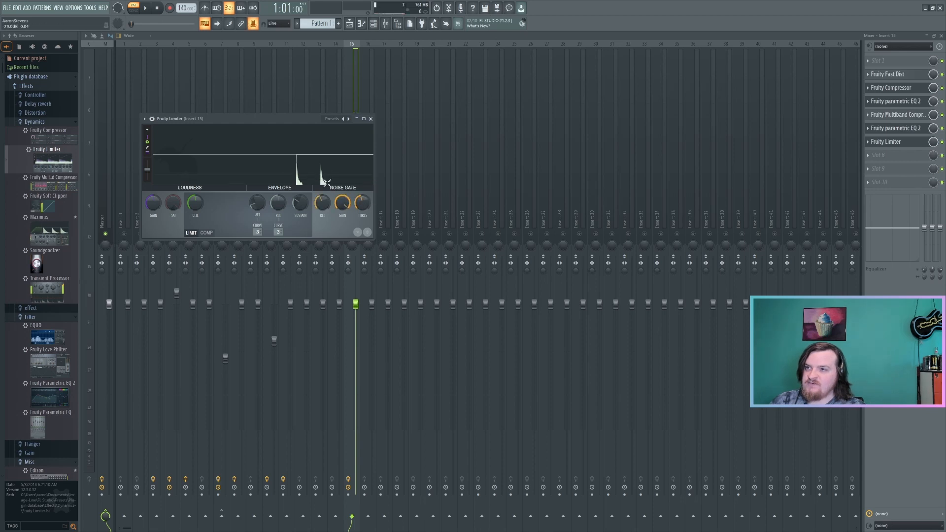
drag(341, 207, 341, 232)
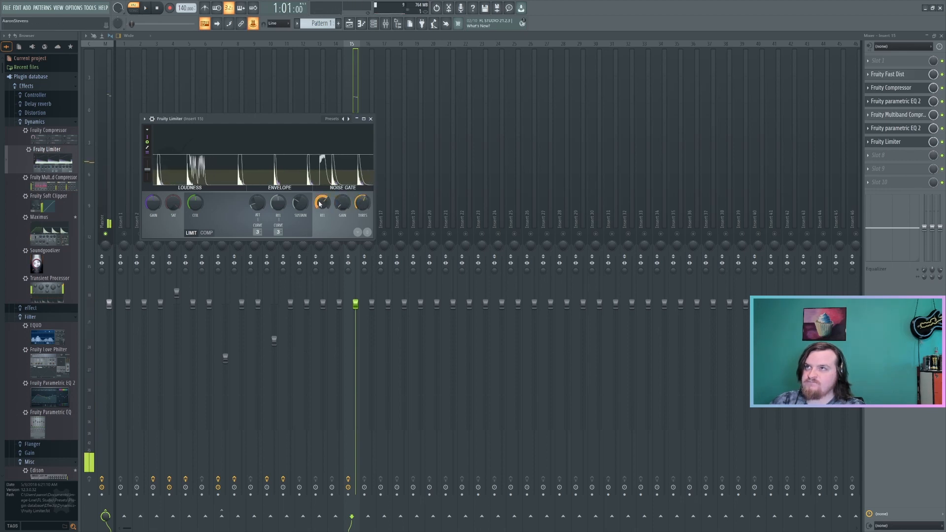
click(370, 119)
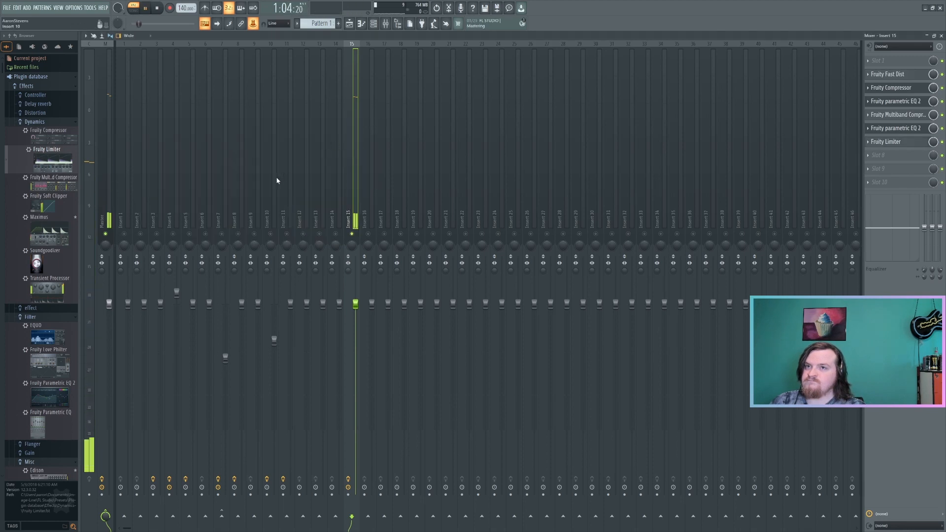
- Load a second Fruity Limiter into slot 8 of Insert 15 and play the pattern through it
click(34, 112)
key(space)
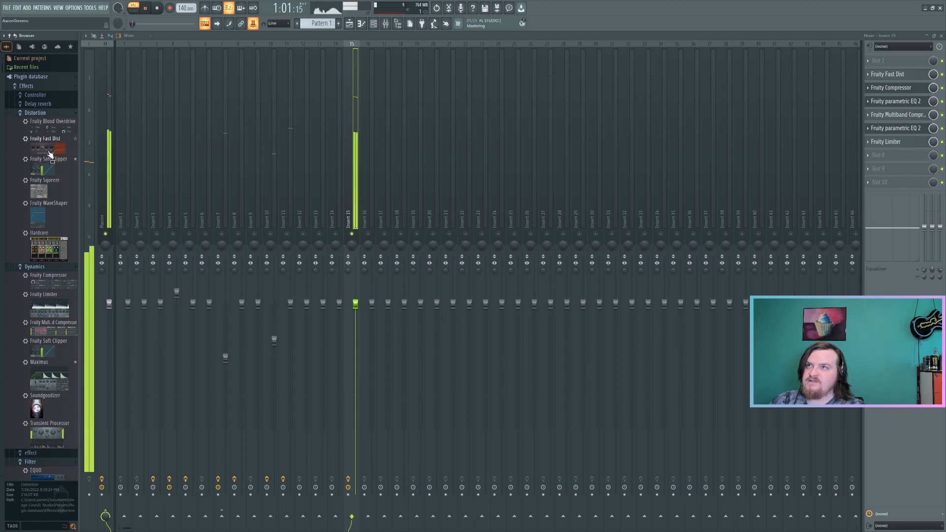
click(35, 113)
drag(47, 149, 872, 157)
key(space)
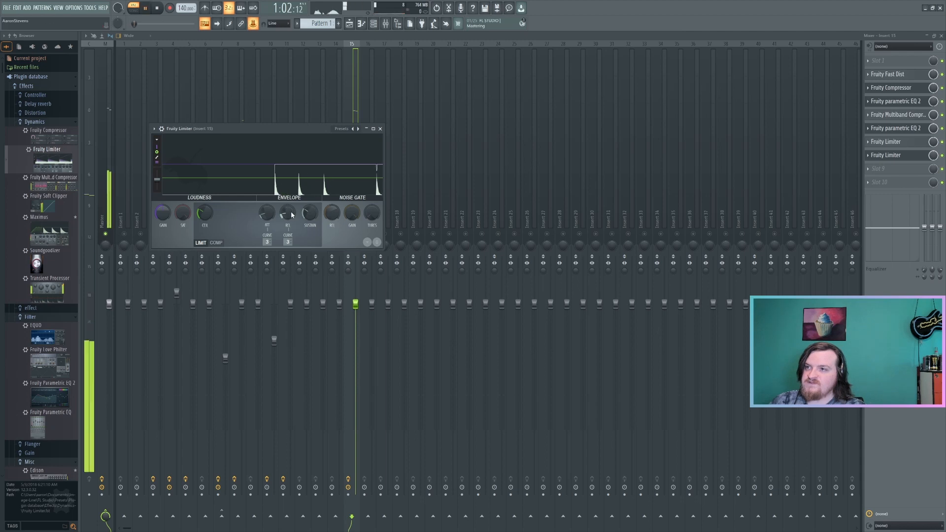
- Load another Fruity Multiband Compressor from the Dynamics effects into slot 9 of Insert 15
click(35, 122)
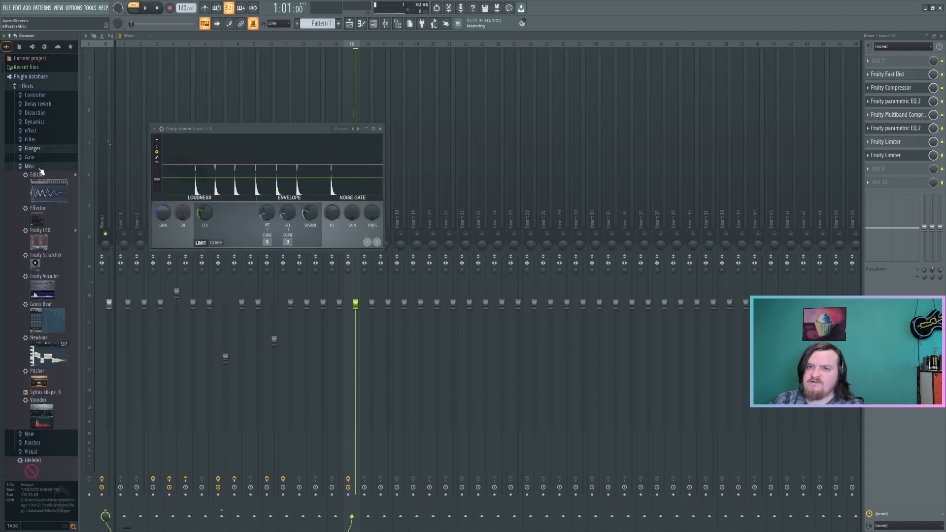
click(40, 169)
click(36, 122)
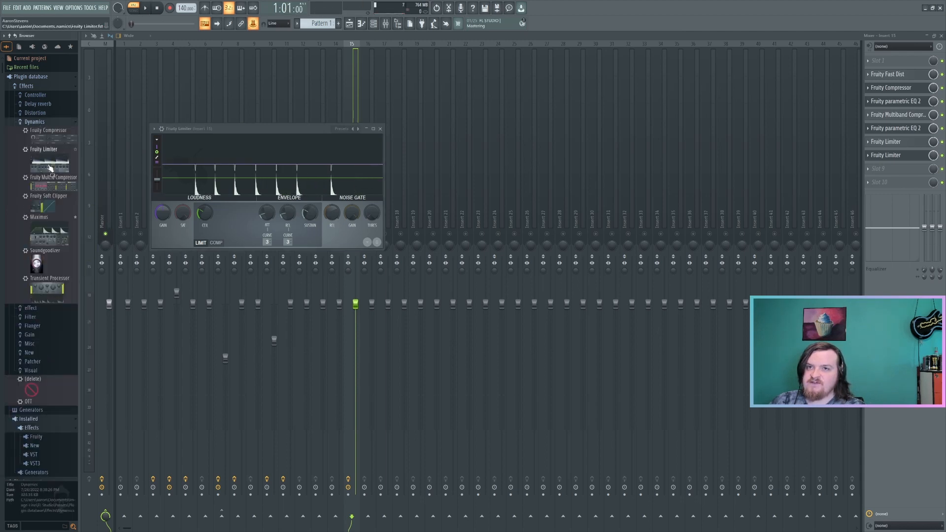
drag(52, 178, 887, 169)
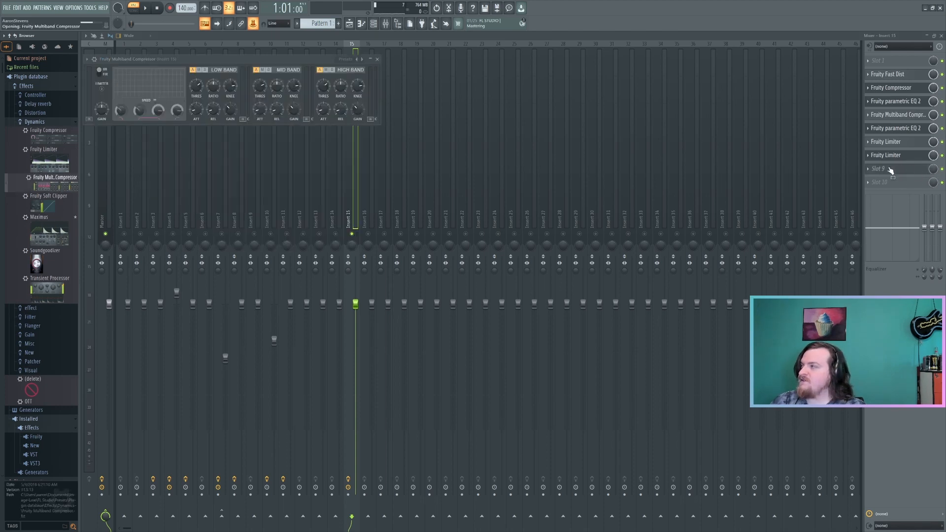
- Mute the low and mid bands, compare the high band on and bypassed during playback, and turn all three bands back on
click(202, 70)
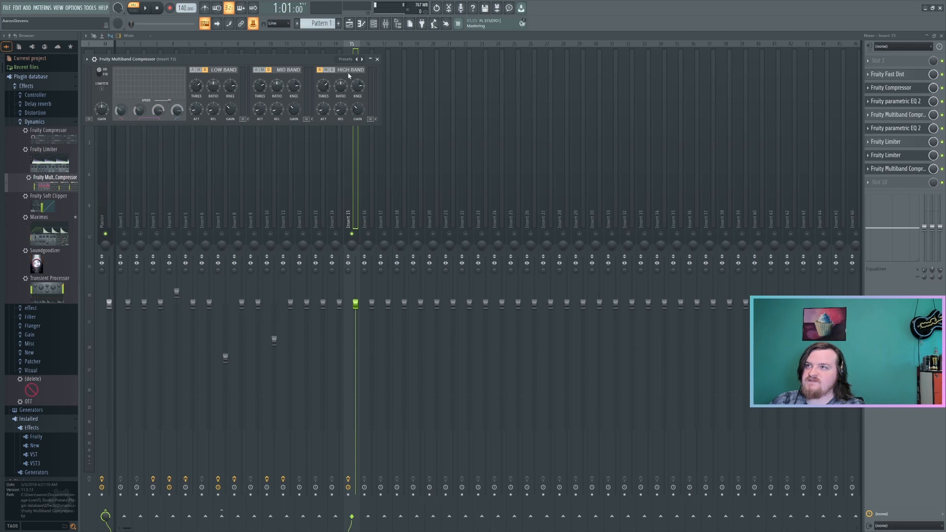
key(space)
click(320, 71)
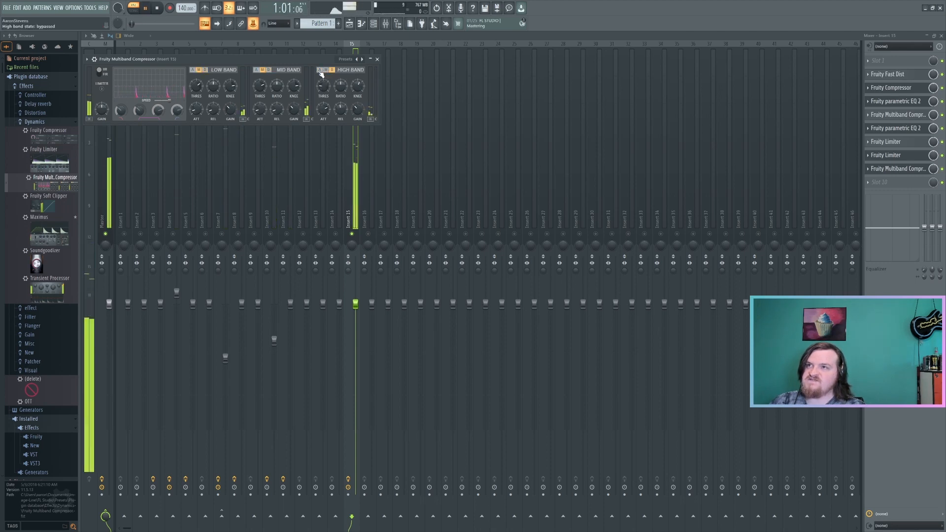
click(319, 70)
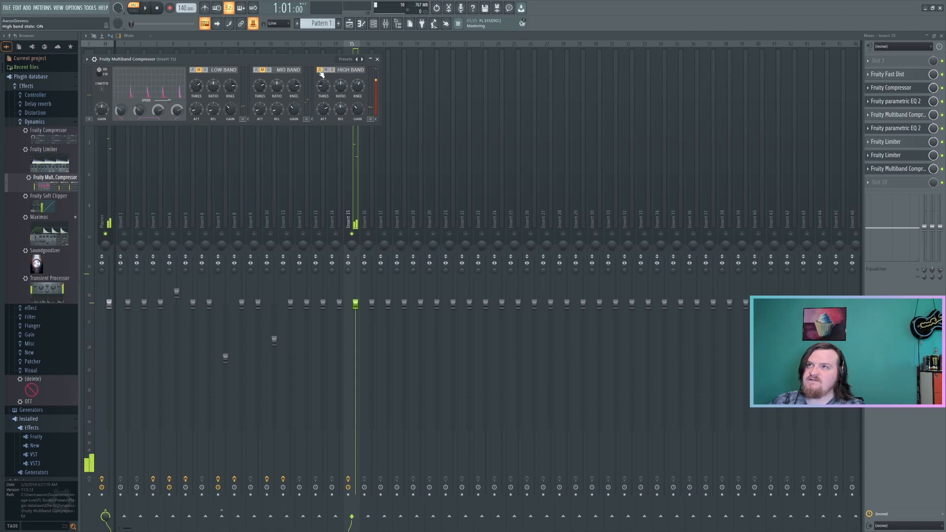
click(332, 71)
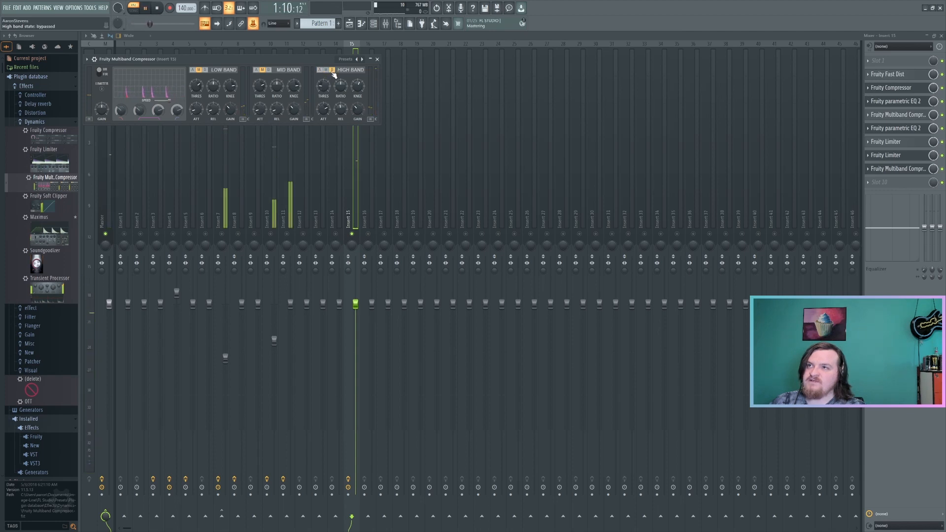
click(320, 70)
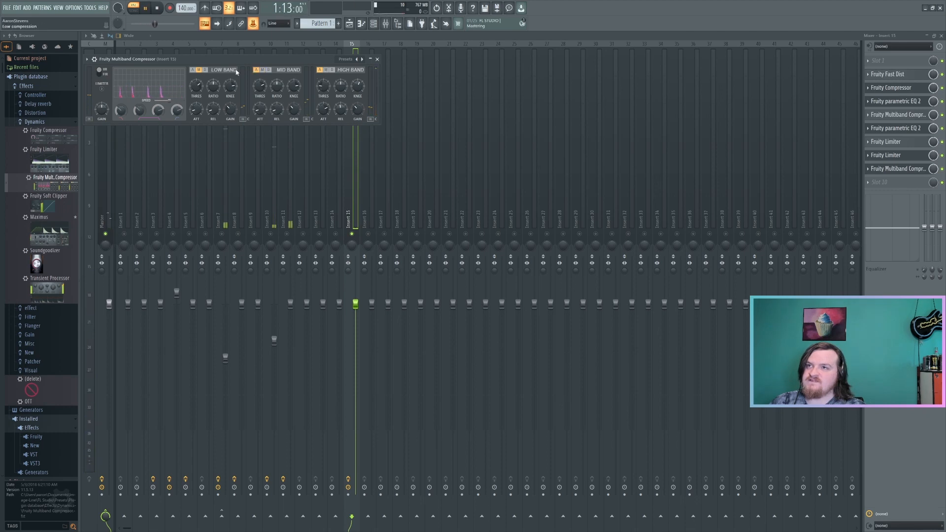
click(193, 70)
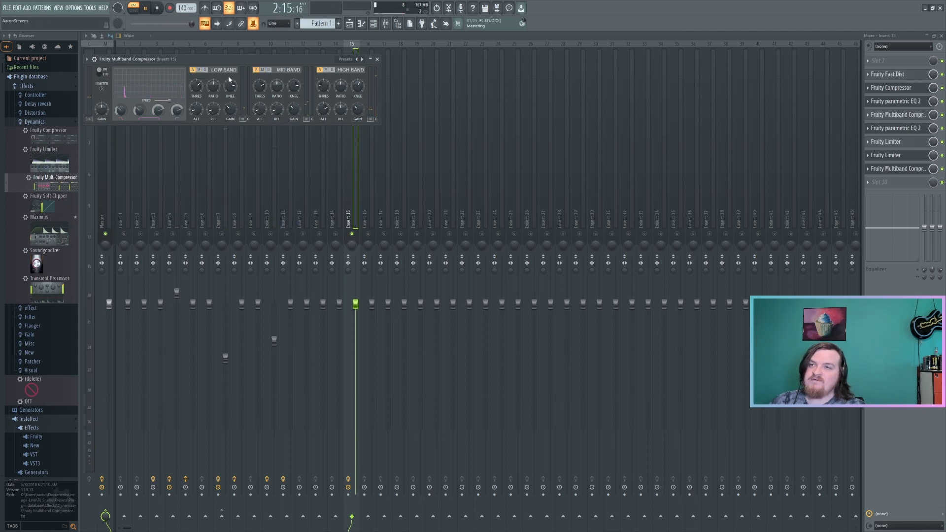
key(space)
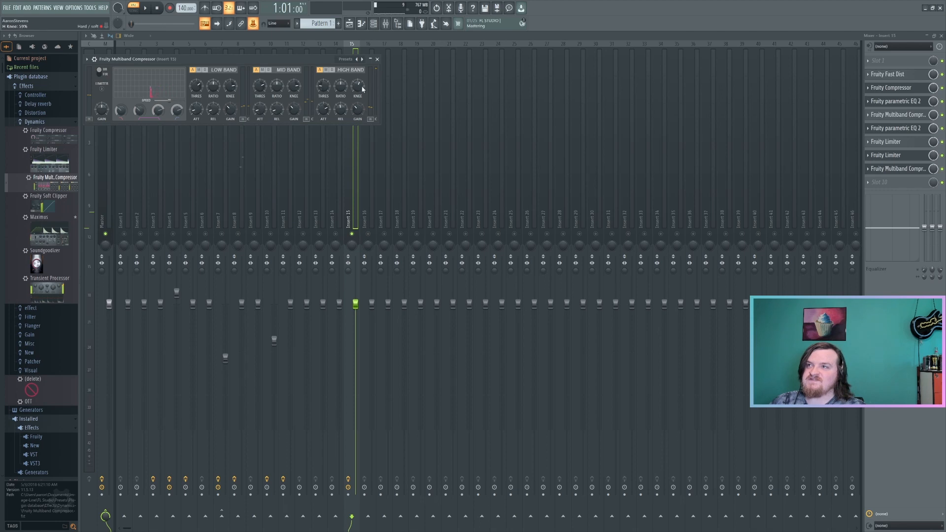
- Adjust the high band threshold of the slot 9 multiband compressor to about -43.9 dB while the pattern plays
key(space)
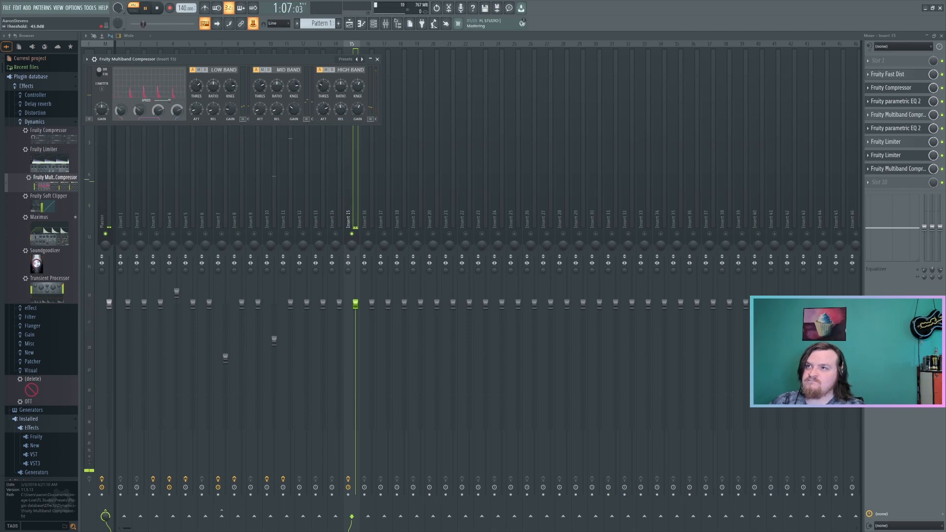
click(377, 60)
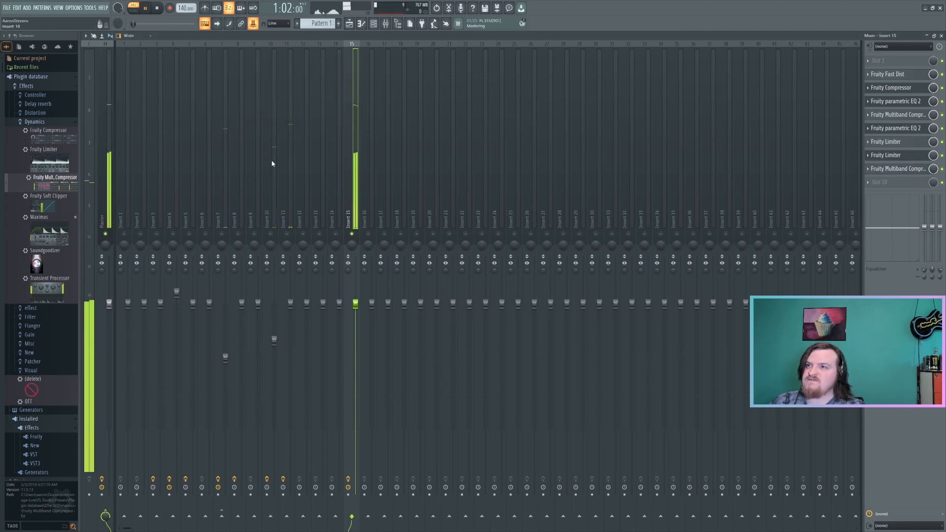
key(space)
- Record the processed texture snare with Edison in slot 10 of Insert 15 and send it to the playlist as an audio clip
key(ctrl+e)
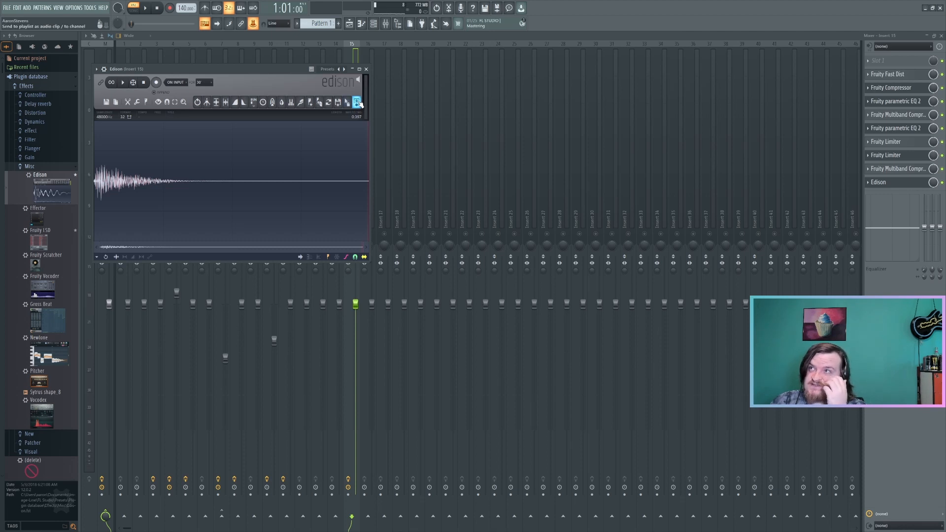
click(358, 103)
click(365, 25)
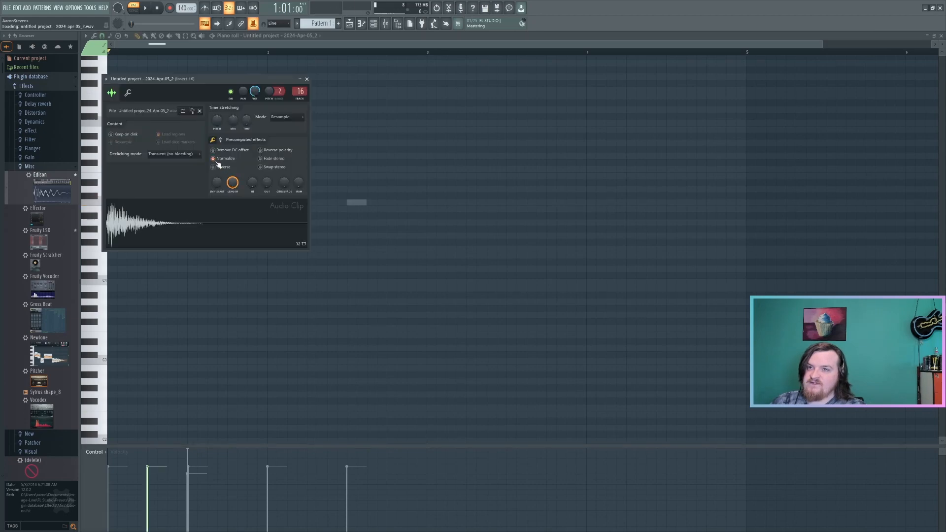
- Normalize the recorded snare clip, shorten its length, and add a fade-out in its channel settings
drag(192, 214, 277, 194)
drag(267, 233, 262, 217)
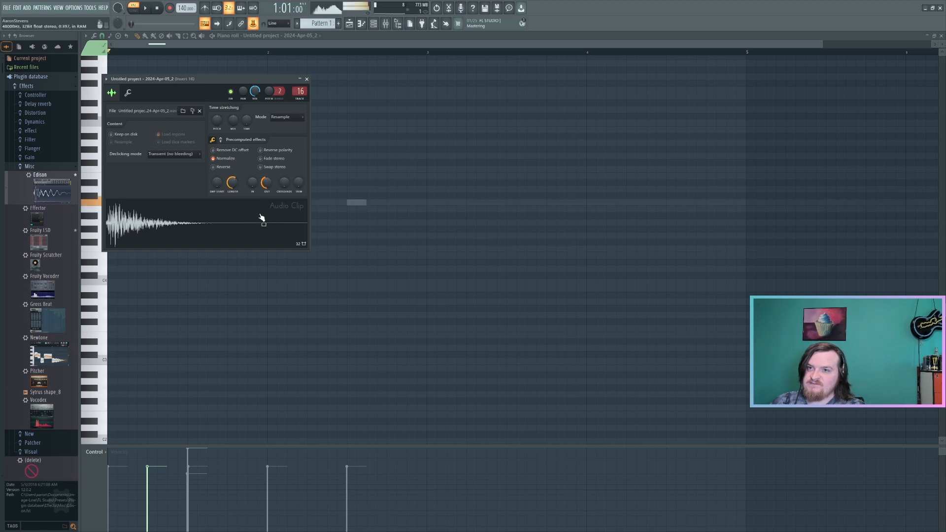
click(307, 79)
- Raise the recorded snare's note by four semitones, place it on beats 2 and 4 of two bars, and play the pattern
drag(161, 202, 160, 180)
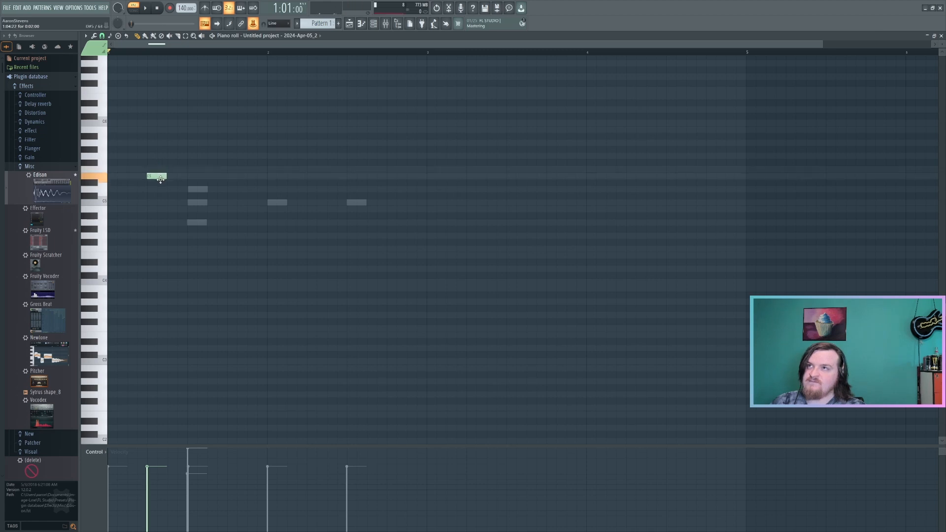
key(space)
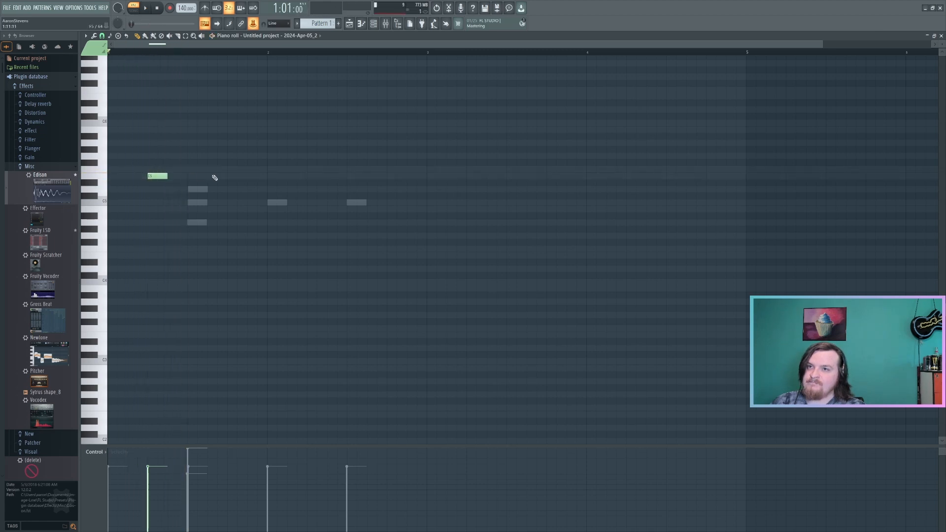
click(229, 176)
right_click(238, 177)
right_click(159, 177)
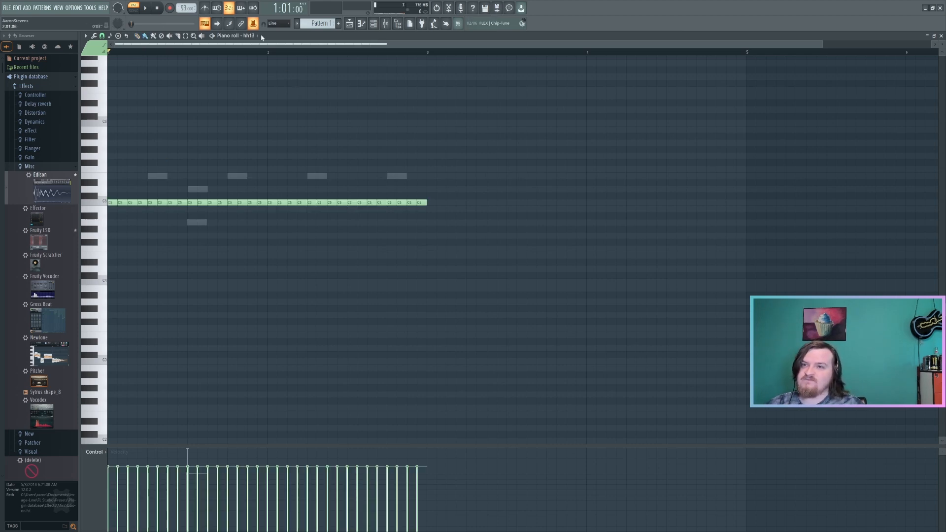
key(space)
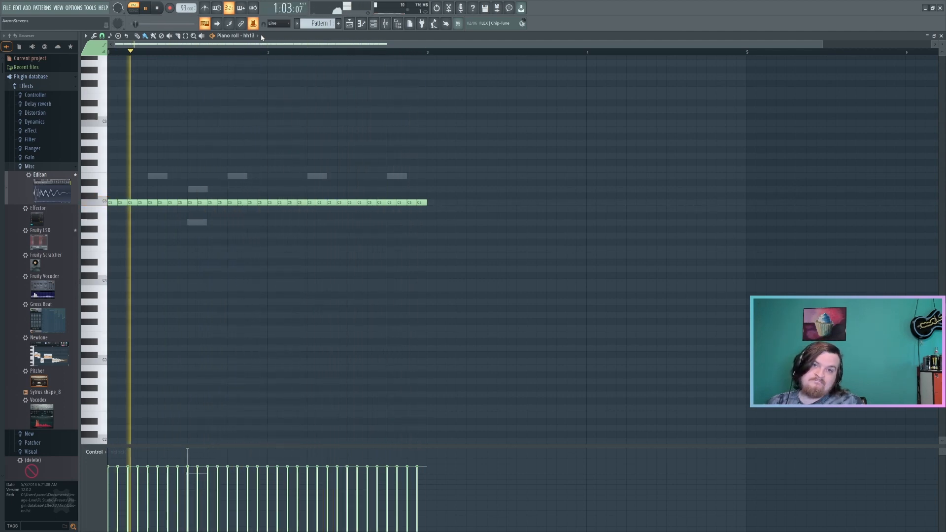
- Stop playback and switch the piano roll to the recorded snare's notes
key(space)
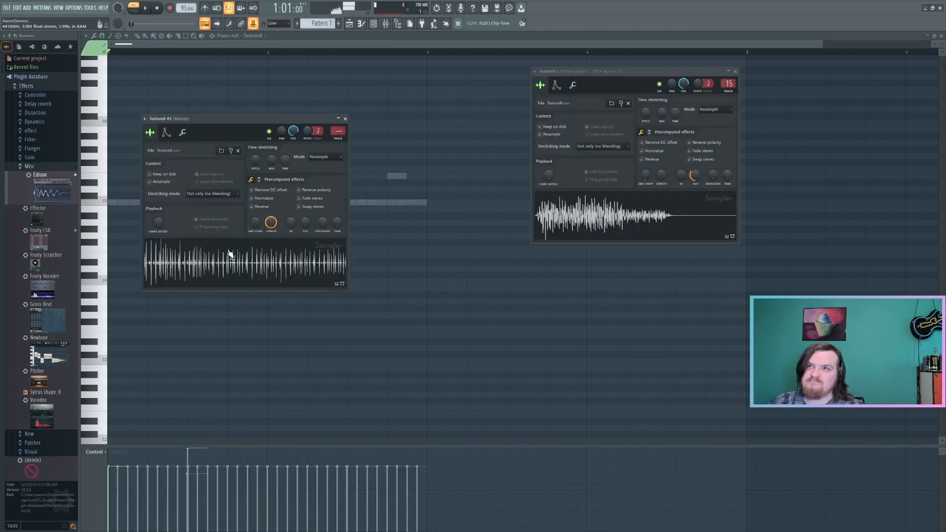
click(260, 37)
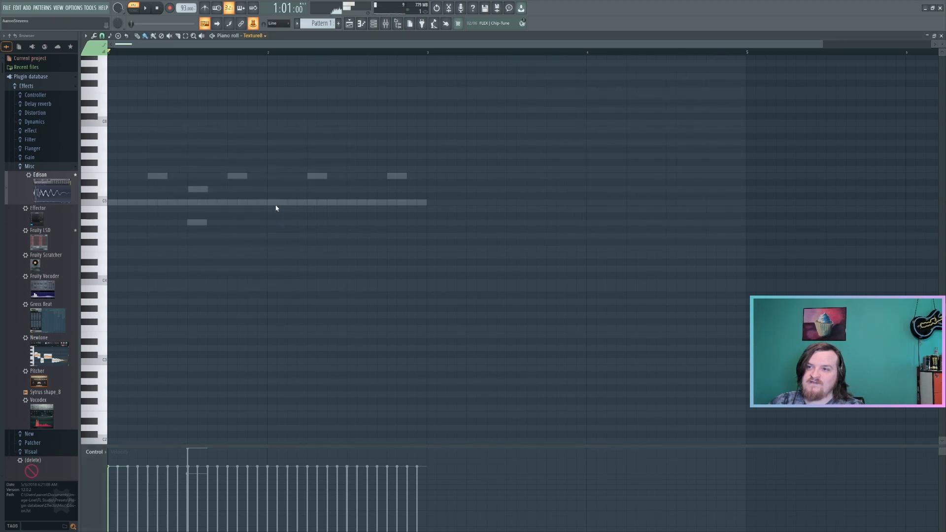
click(287, 119)
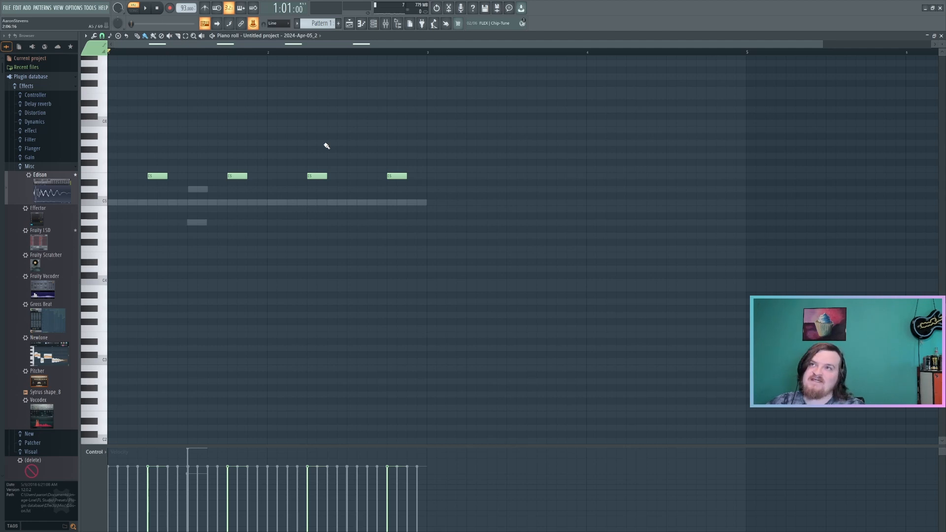
- Process Insert 16 with a low-pass in Fruity Parametric EQ 2, Fruity Fast Dist, and Fruity Compressor at -49.1 dB threshold and 11.5:1 ratio, auditioning the result
scroll(138, 256, down, 2)
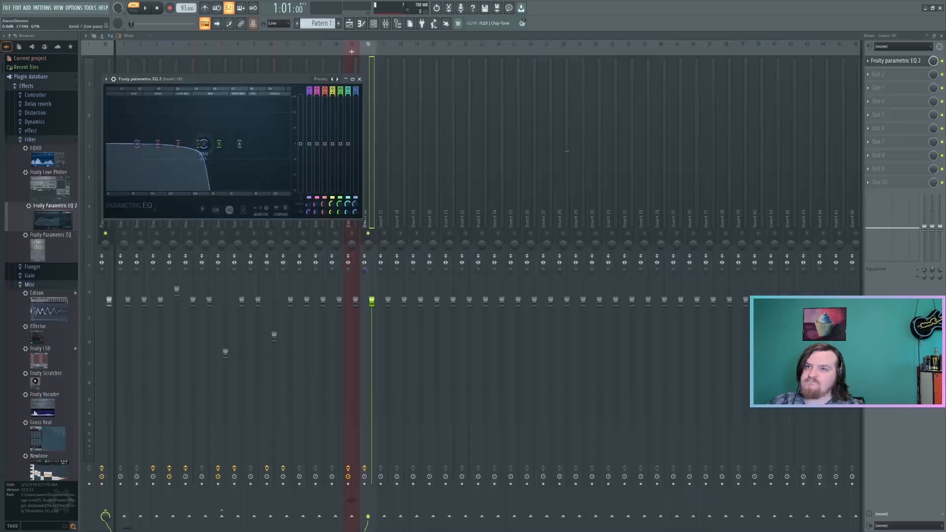
key(space)
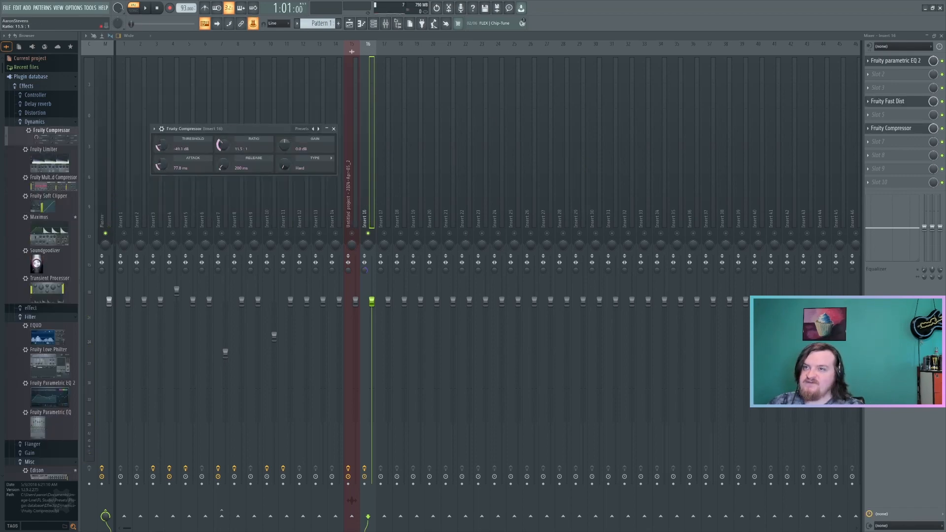
key(space)
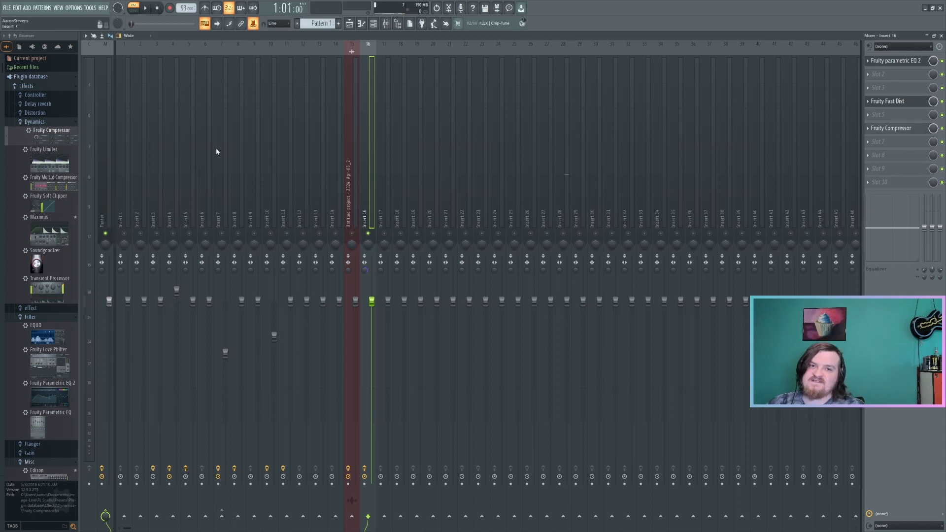